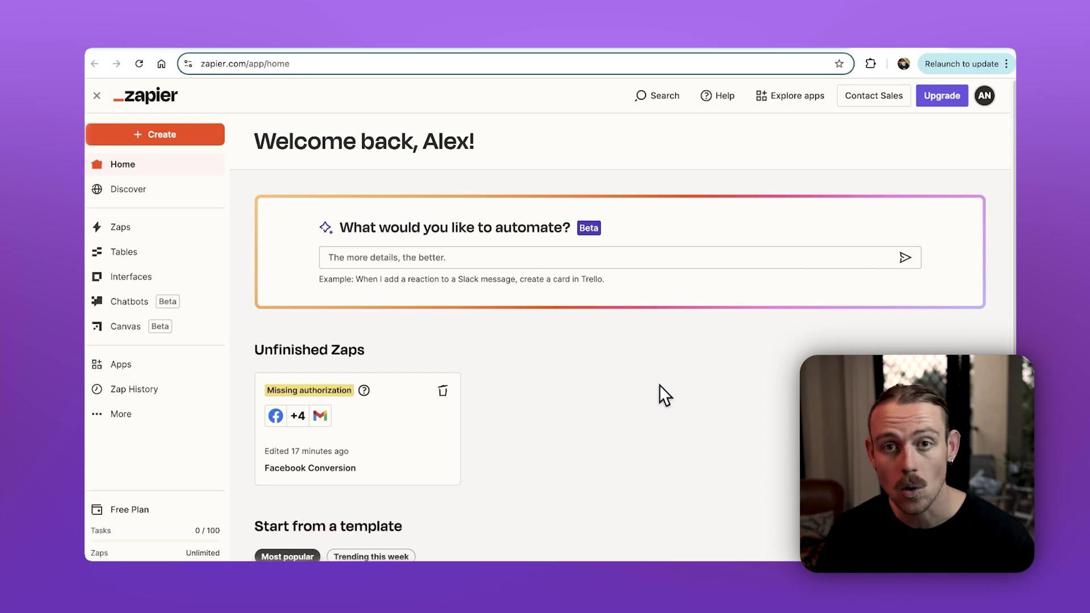
Ask Zapier's AI helper for a Zap sending new Facebook Lead Ads leads to Facebook Conversions.
{"action": "scroll", "coordinate": [660, 386], "scroll_direction": "down", "scroll_amount": 3}
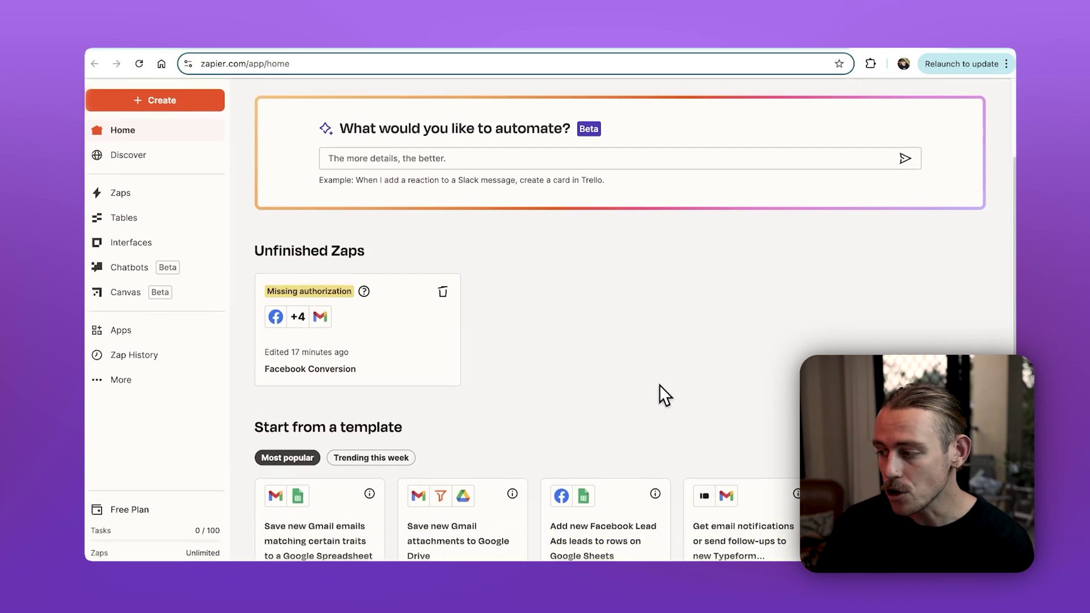
{"action": "scroll", "coordinate": [660, 387], "scroll_direction": "down", "scroll_amount": 2}
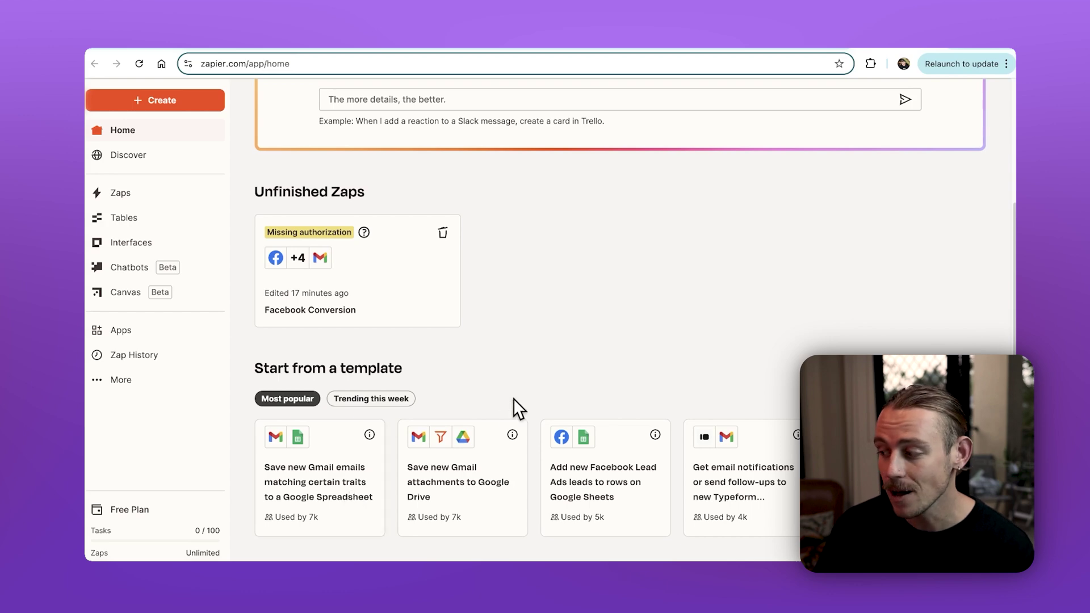
{"action": "scroll", "coordinate": [514, 400], "scroll_direction": "up", "scroll_amount": 5}
{"action": "left_click", "coordinate": [582, 245]}
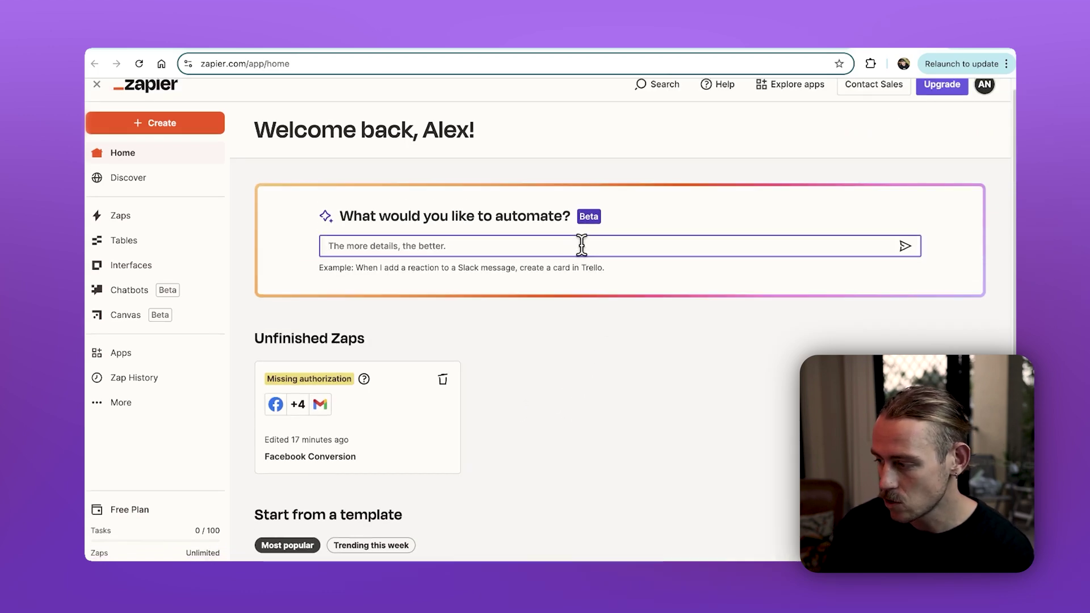
{"action": "type", "text": "Connect my Facebook Lead Ads to my Facebook C"}
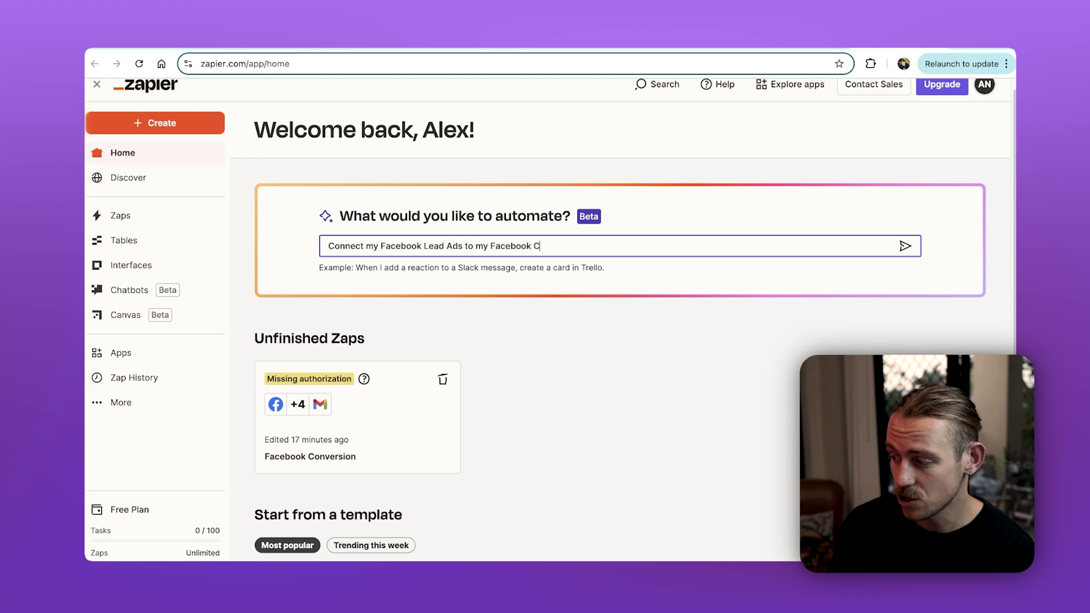
{"action": "type", "text": "sion"}
{"action": "key", "text": "Return"}
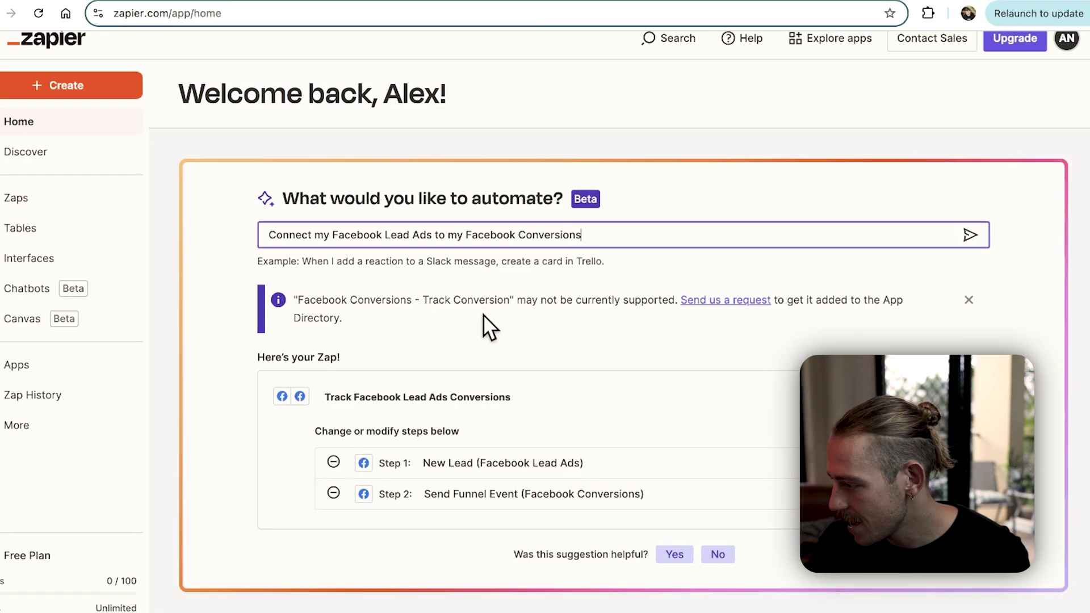
{"action": "scroll", "coordinate": [483, 318], "scroll_direction": "down", "scroll_amount": 3}
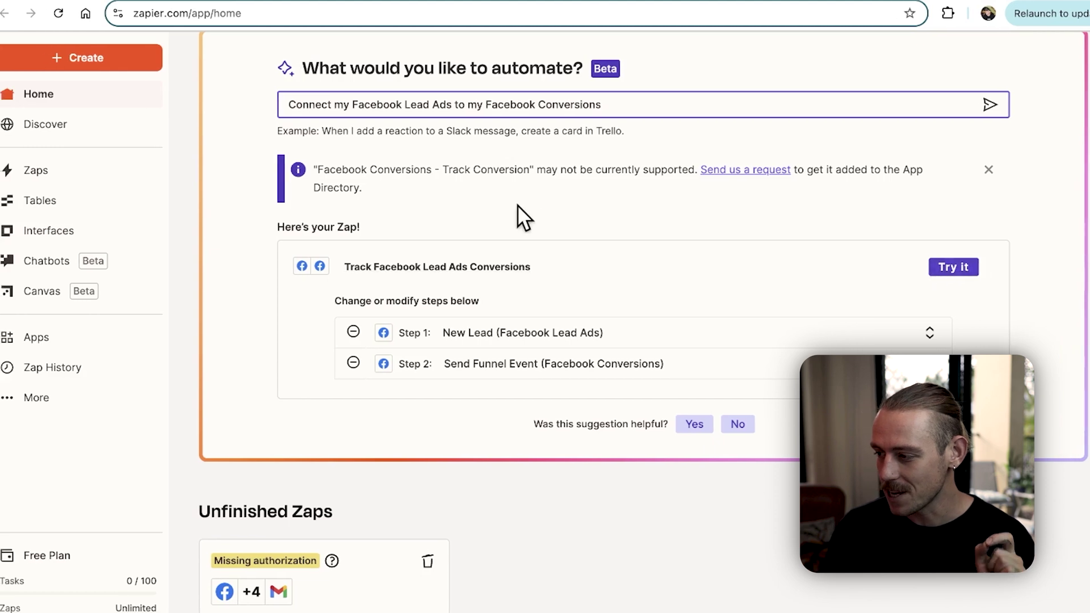
{"action": "left_click", "coordinate": [88, 61]}
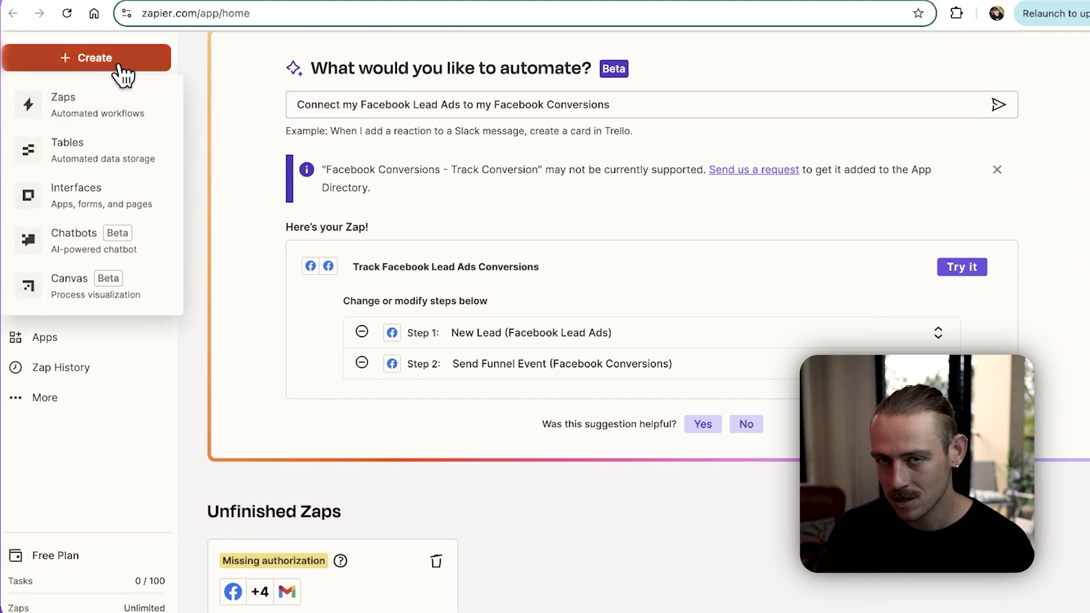
Create a new blank Untitled Zap from the Create menu's Zaps option.
{"action": "left_click", "coordinate": [140, 110]}
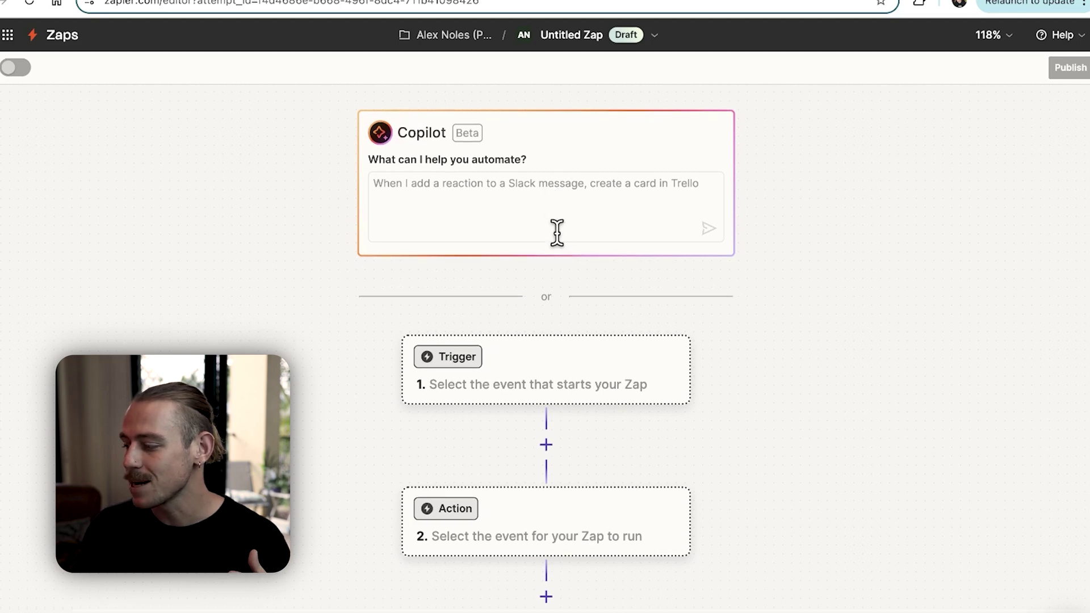
{"action": "scroll", "coordinate": [726, 348], "scroll_direction": "down", "scroll_amount": 1}
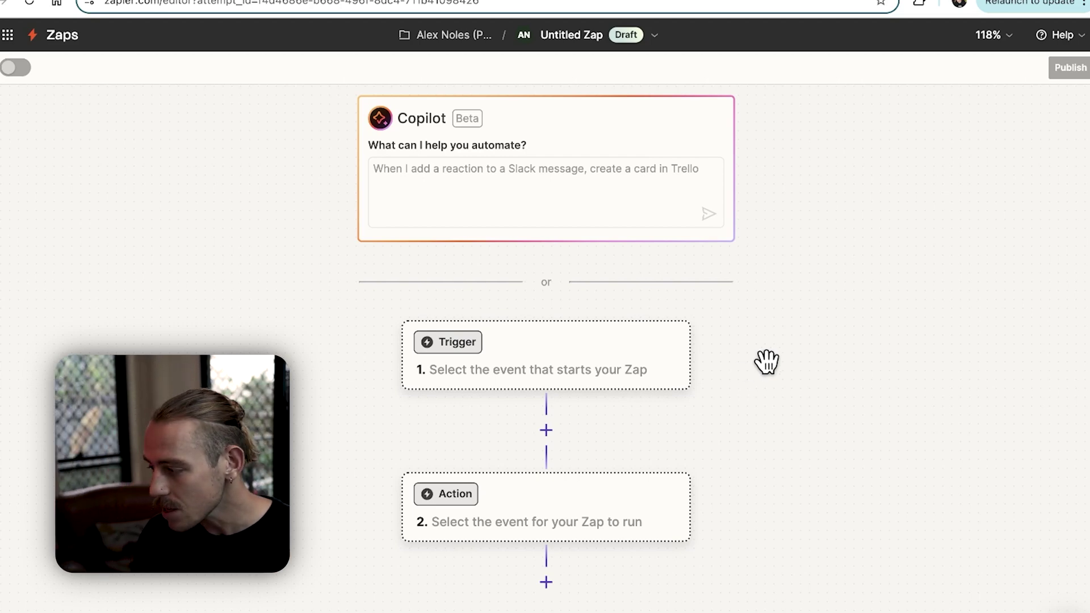
Make the trigger Facebook Lead Ads with the New Lead event.
{"action": "left_click", "coordinate": [546, 366]}
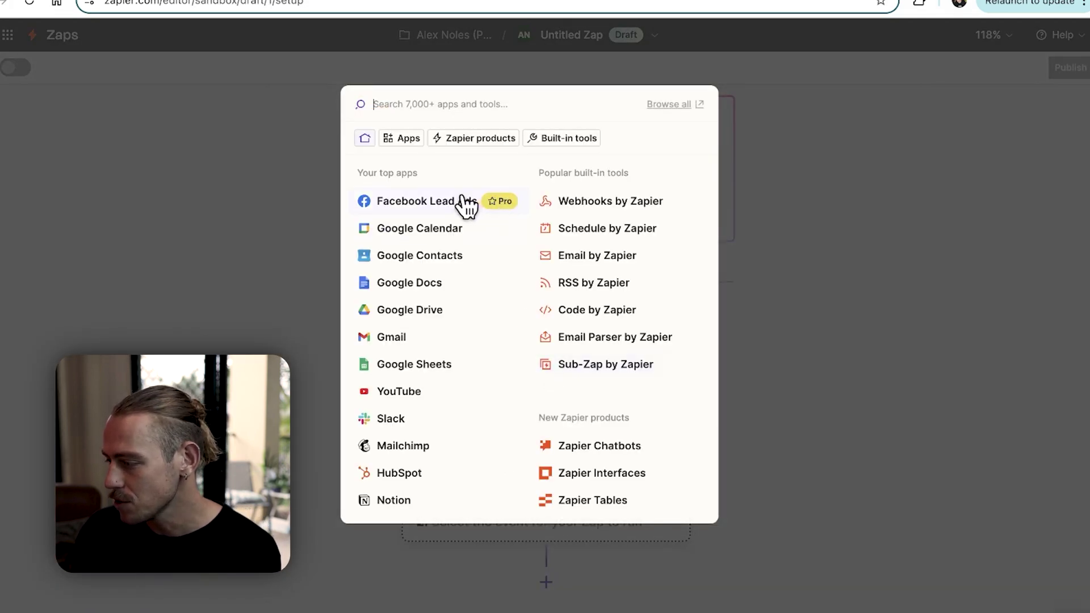
{"action": "left_click", "coordinate": [455, 205]}
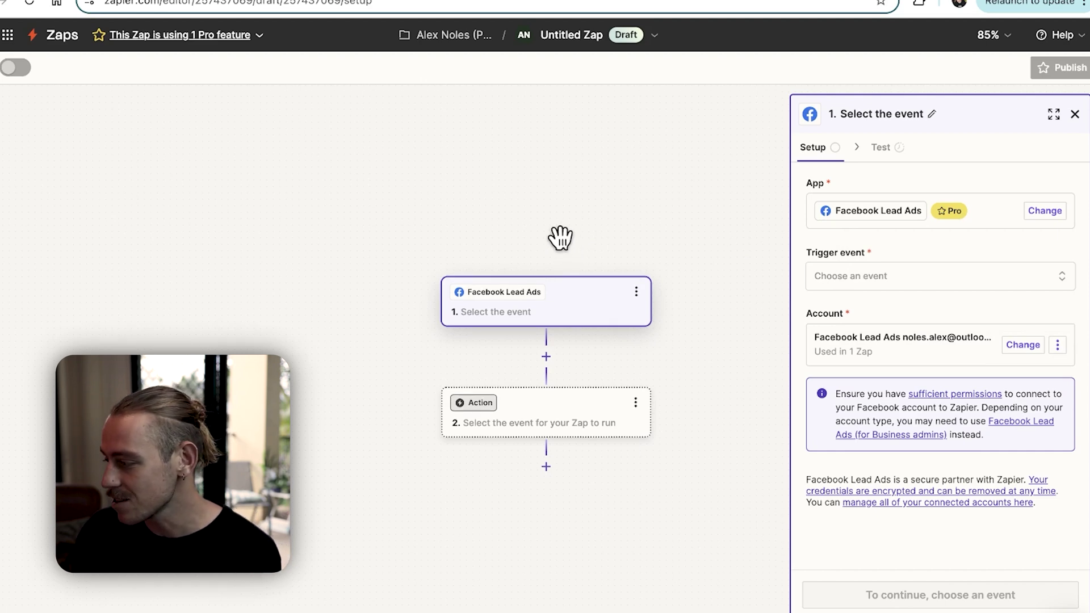
{"action": "scroll", "coordinate": [596, 250], "scroll_direction": "down", "scroll_amount": 2}
{"action": "left_click", "coordinate": [897, 284]}
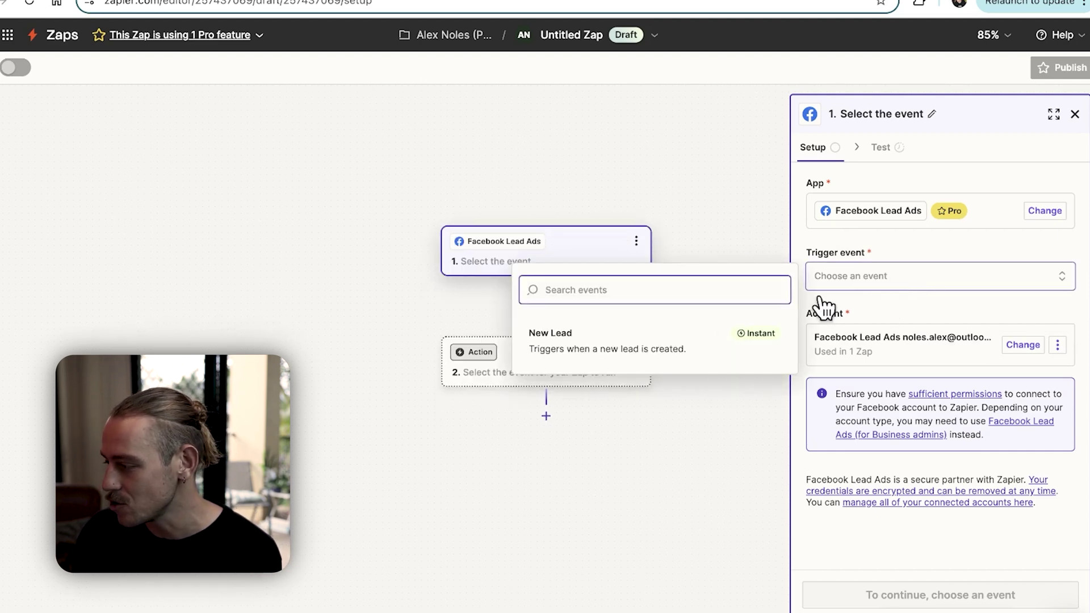
{"action": "left_click", "coordinate": [648, 358]}
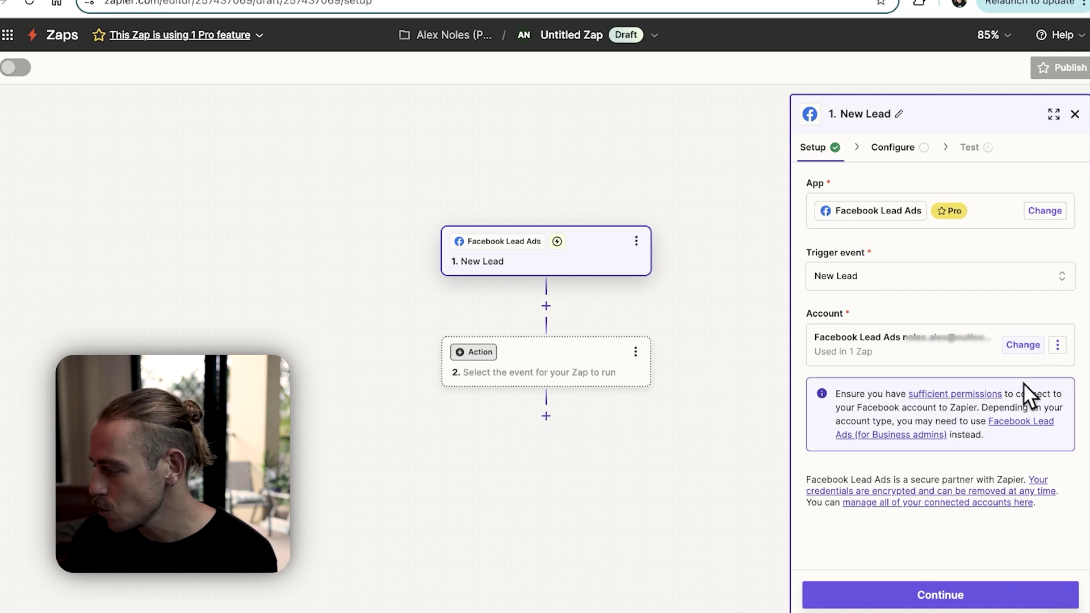
{"action": "left_click", "coordinate": [989, 595]}
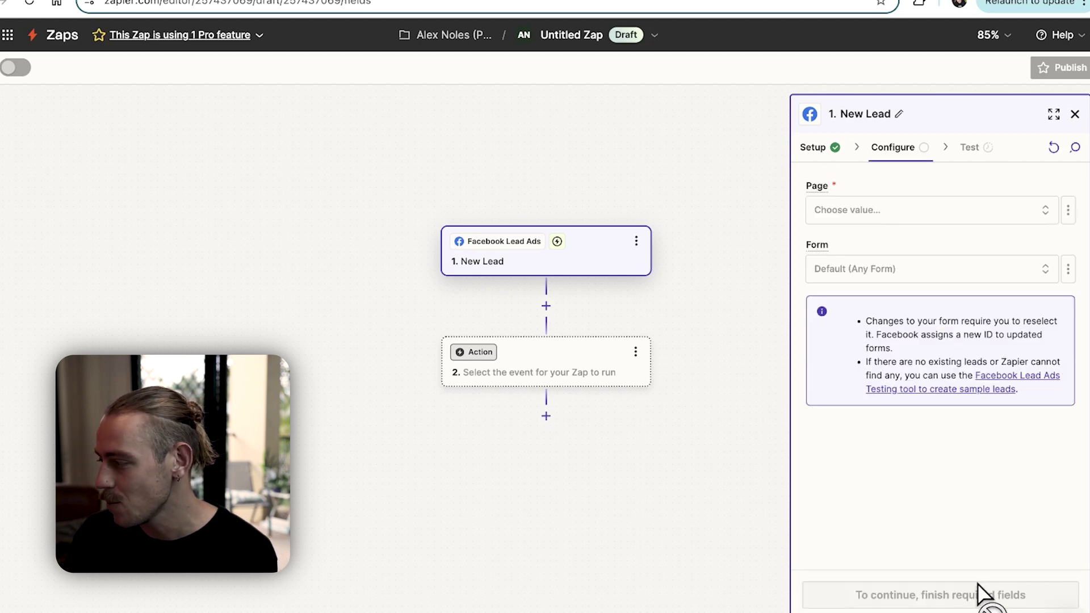
Select the Wild Forage Co page and its 'Untitled form 9/11/24, 12:03 PM', then test and continue with Lead A.
{"action": "left_click", "coordinate": [908, 218]}
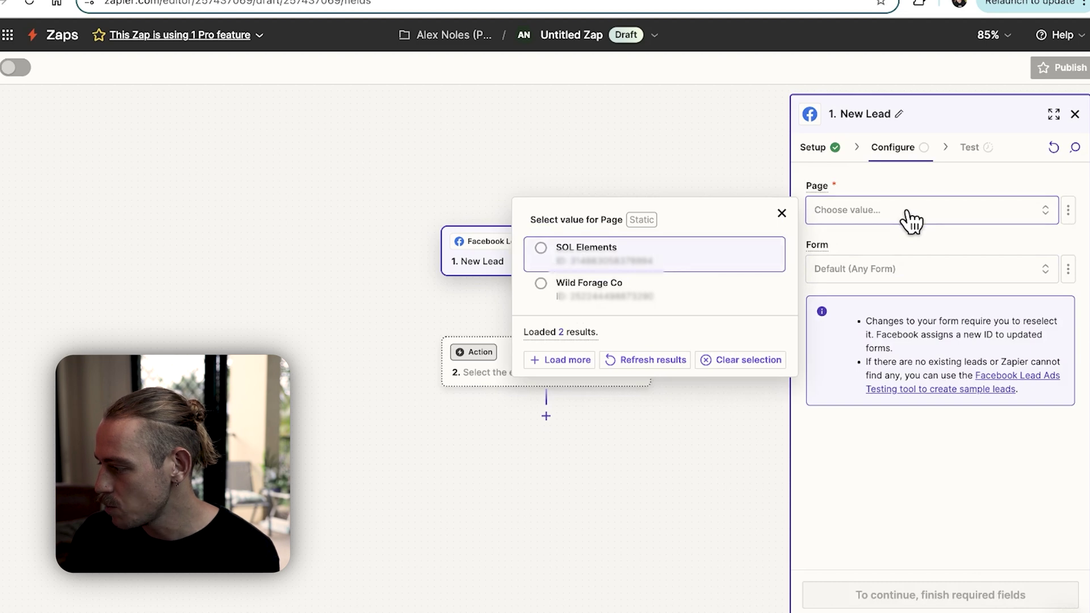
{"action": "left_click", "coordinate": [777, 291]}
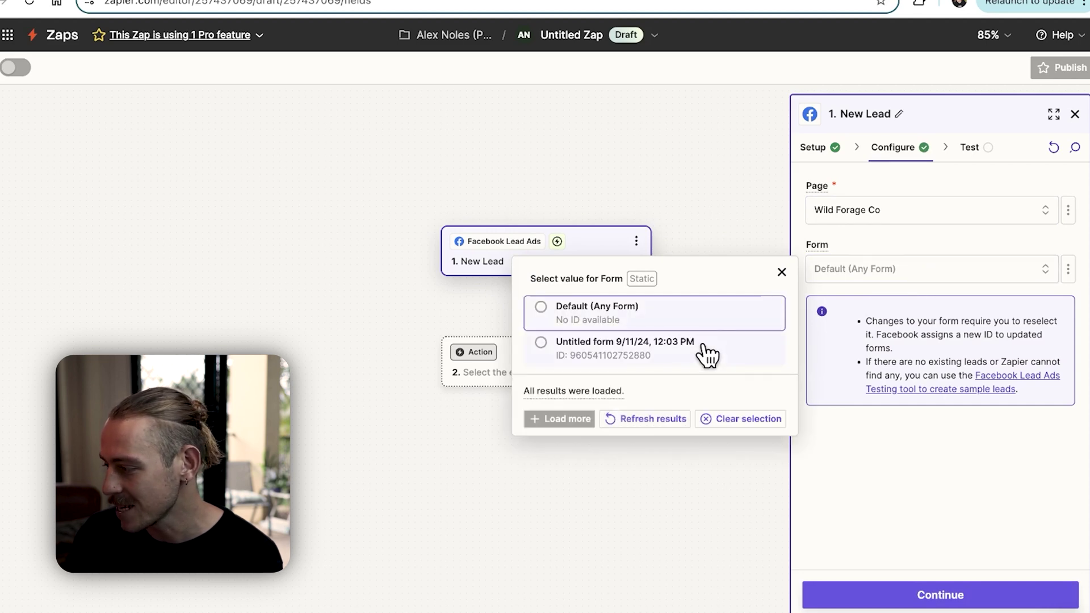
{"action": "left_click", "coordinate": [704, 344]}
{"action": "left_click", "coordinate": [997, 597]}
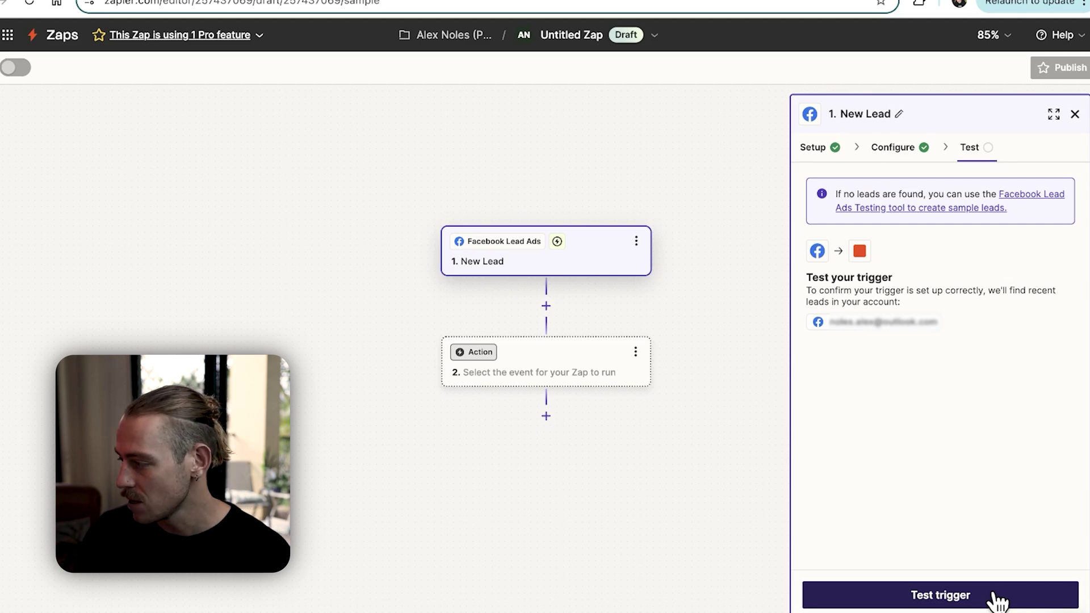
{"action": "left_click", "coordinate": [996, 598]}
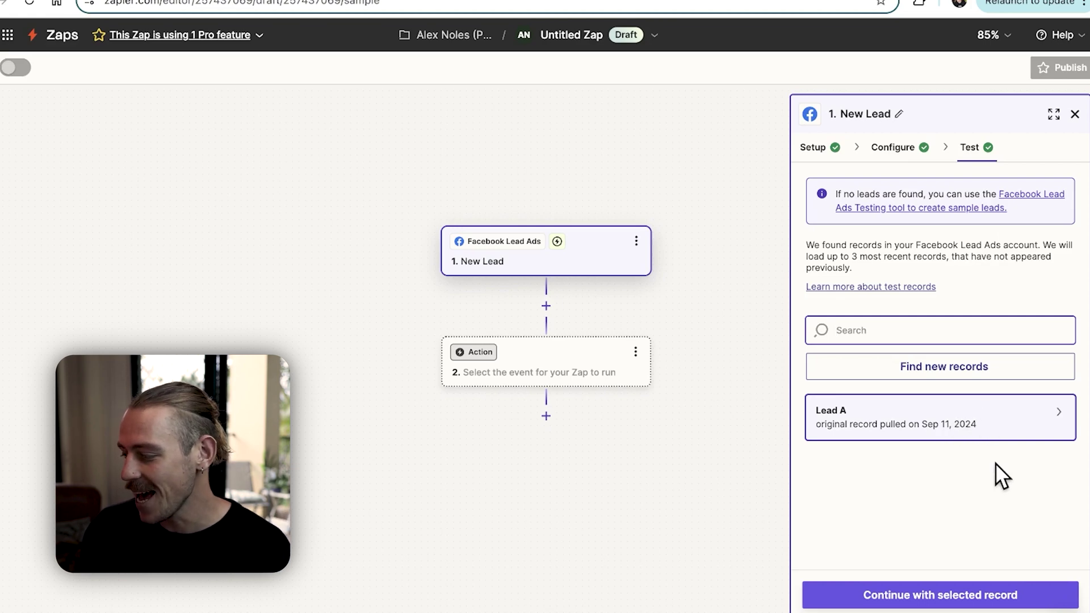
{"action": "left_click", "coordinate": [990, 596]}
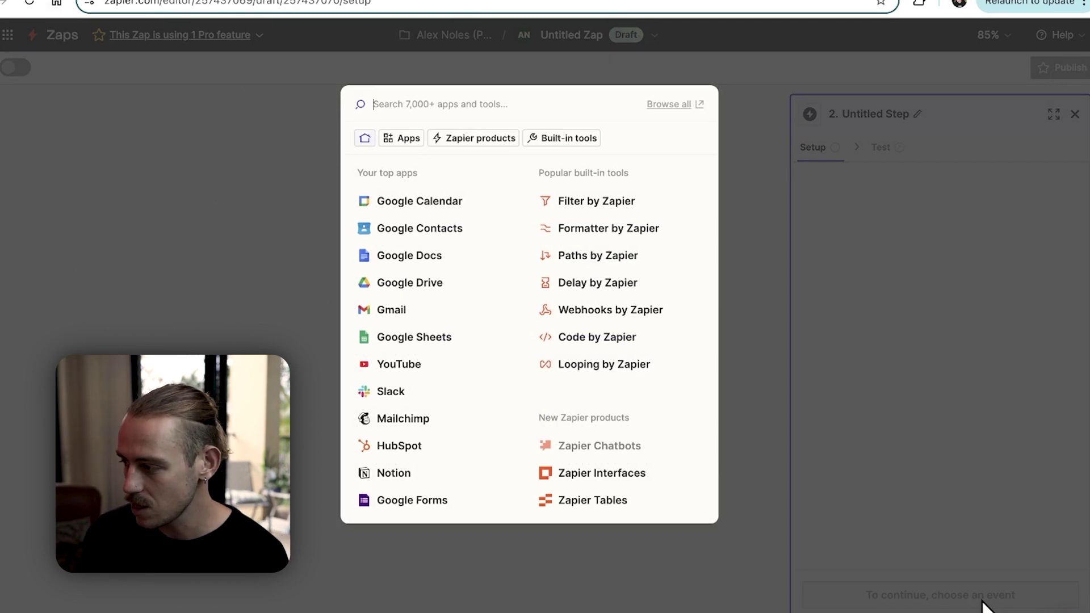
Set step 2 to Slack's Send Channel Message action with a connected Slack account.
{"action": "type", "text": "slack"}
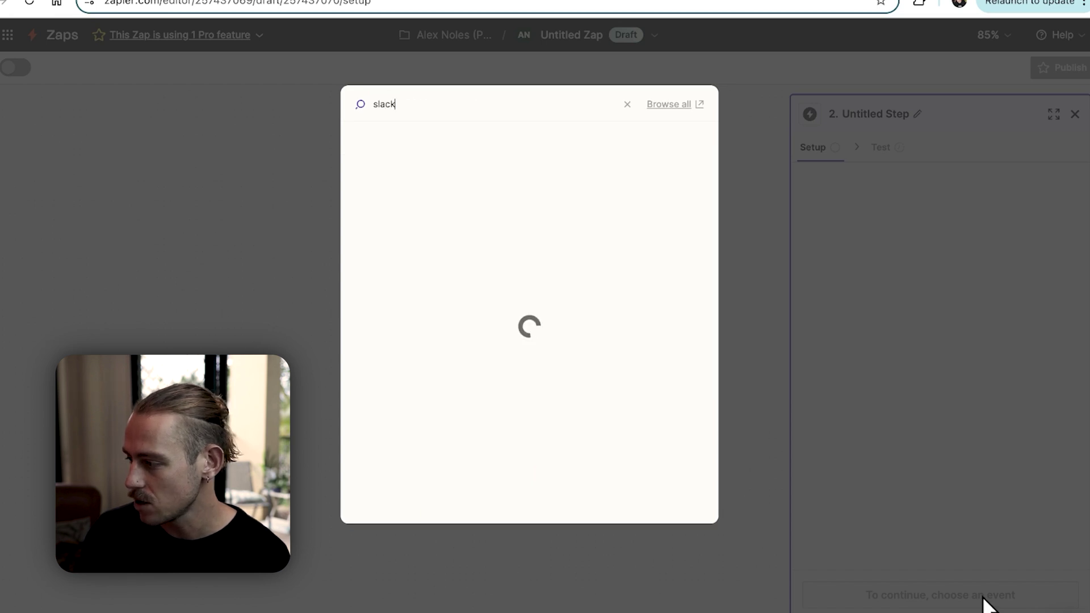
{"action": "left_click", "coordinate": [414, 142]}
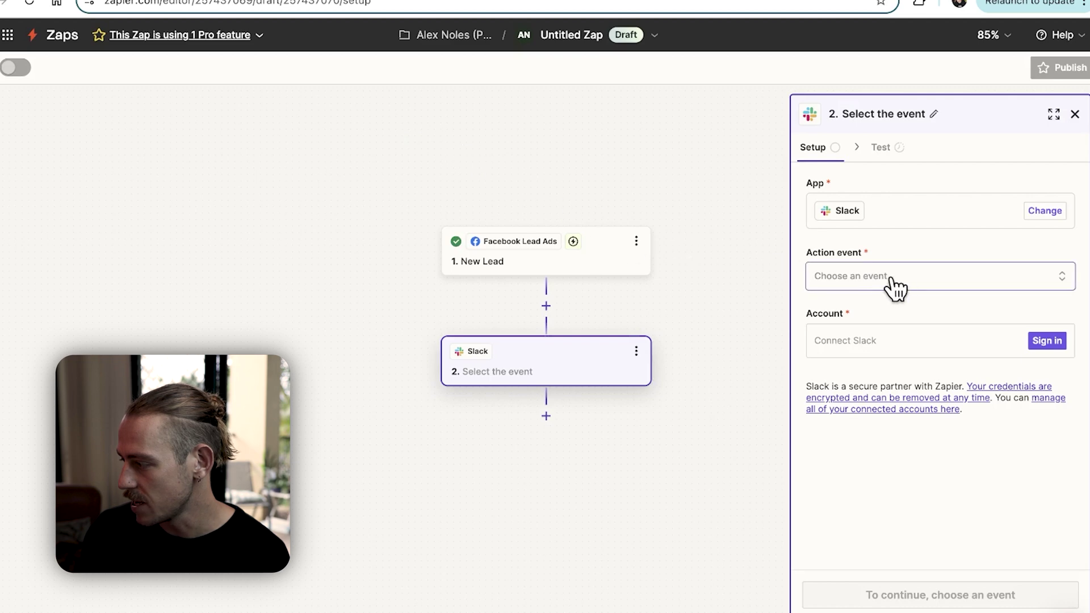
{"action": "left_click", "coordinate": [1047, 341]}
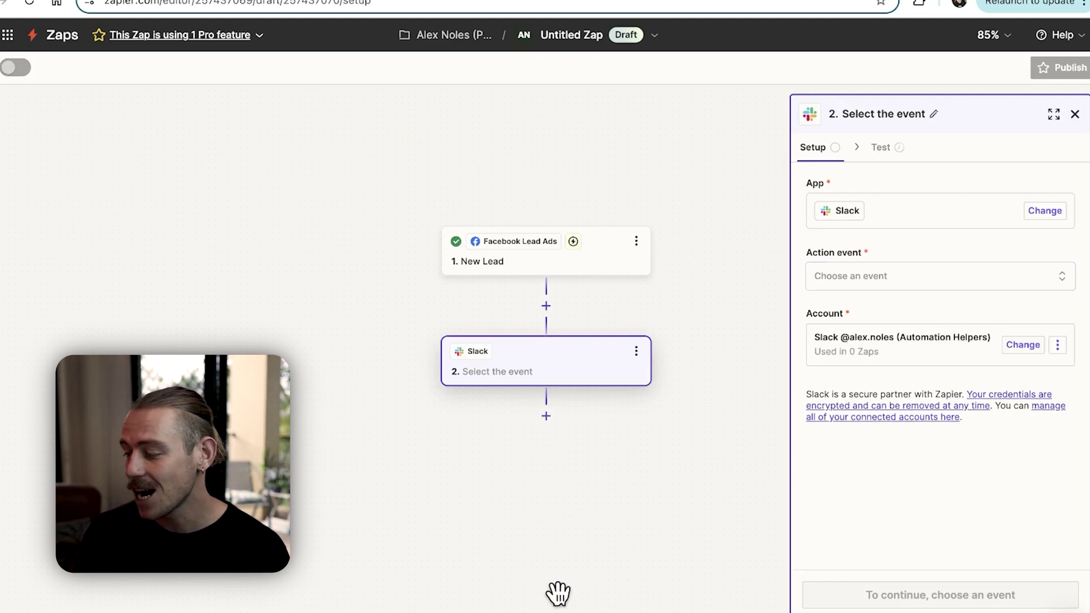
{"action": "left_click", "coordinate": [946, 284]}
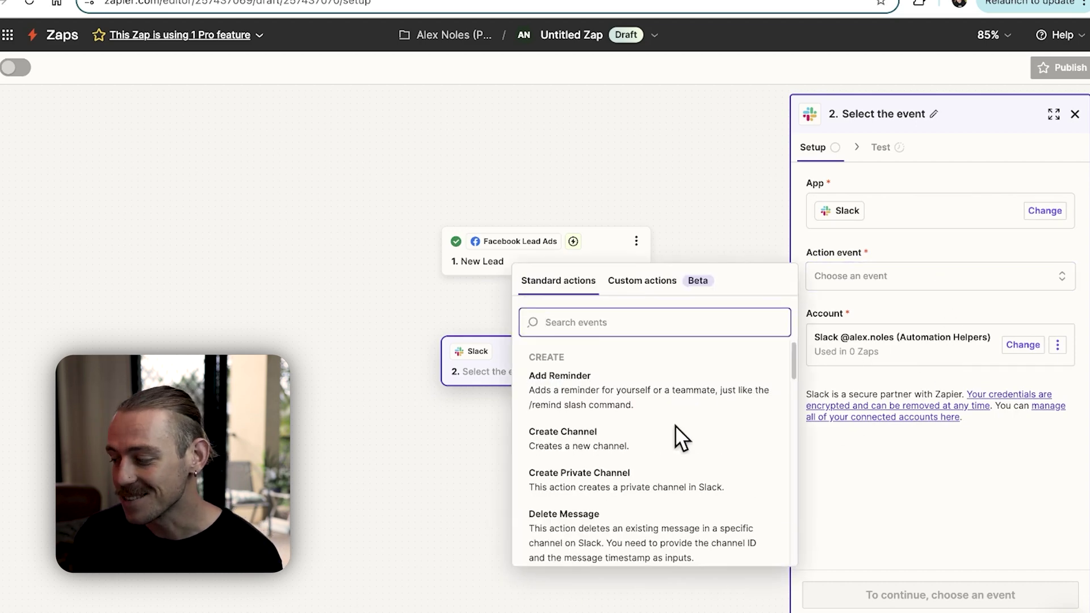
{"action": "scroll", "coordinate": [676, 426], "scroll_direction": "down", "scroll_amount": 4}
{"action": "scroll", "coordinate": [676, 425], "scroll_direction": "down", "scroll_amount": 3}
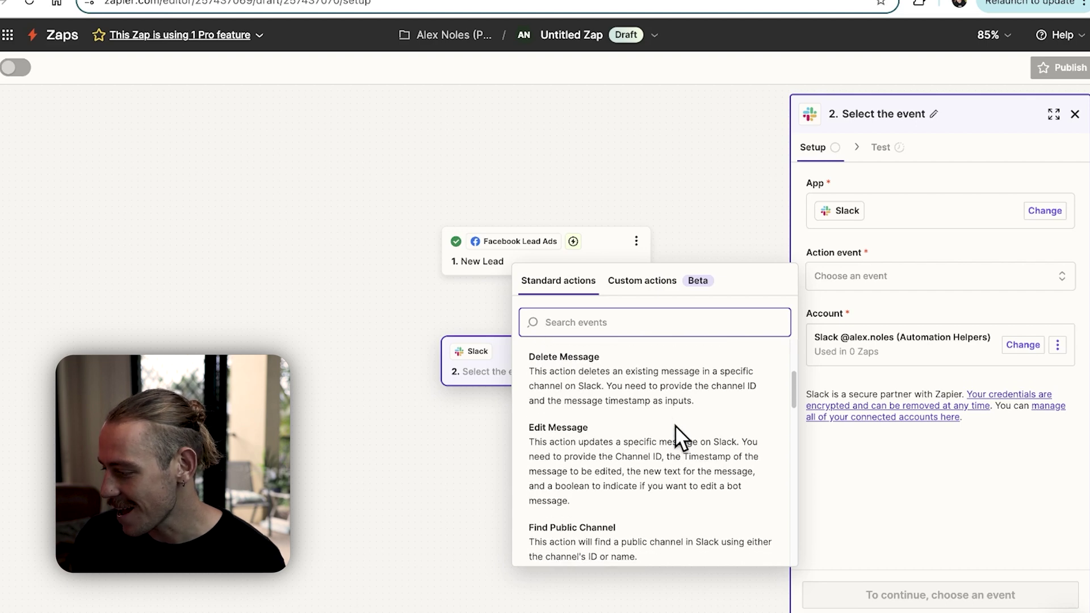
{"action": "scroll", "coordinate": [680, 436], "scroll_direction": "down", "scroll_amount": 3}
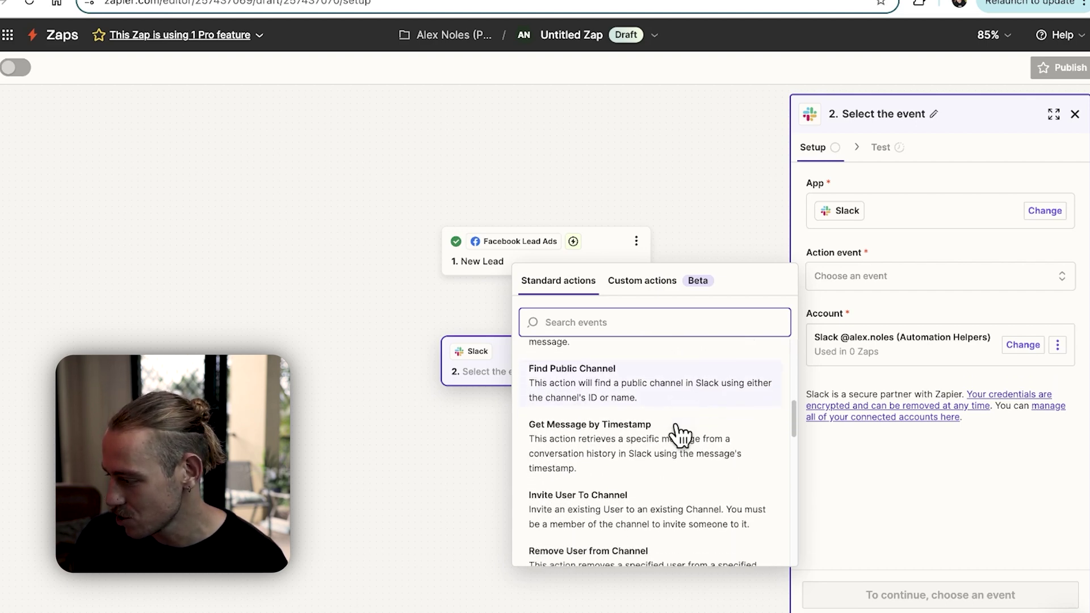
{"action": "scroll", "coordinate": [680, 436], "scroll_direction": "down", "scroll_amount": 3}
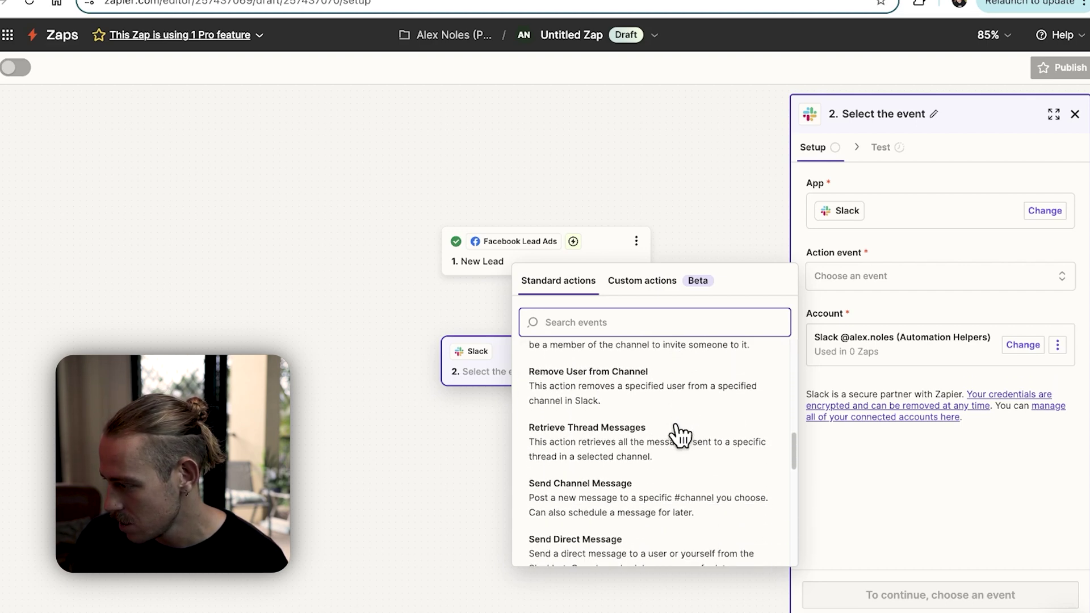
{"action": "left_click", "coordinate": [664, 480]}
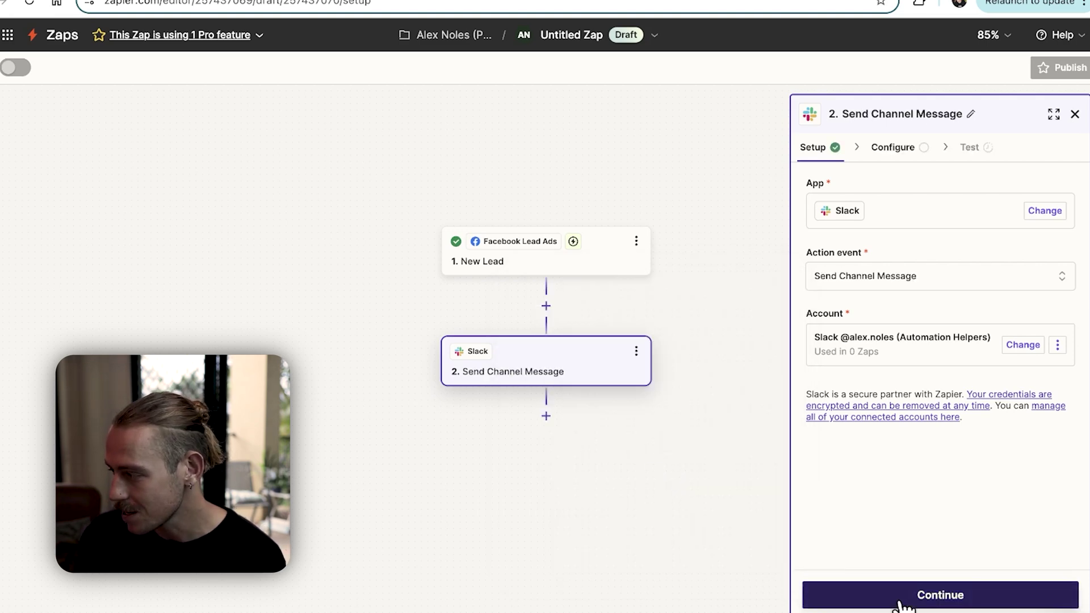
{"action": "left_click", "coordinate": [938, 596]}
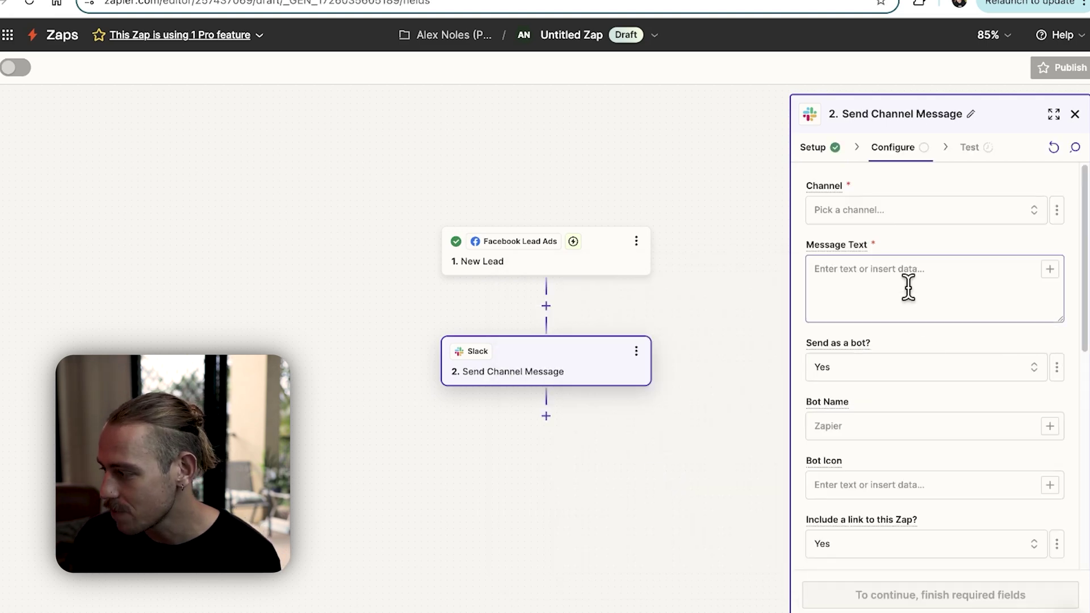
Post to the sales channel a message starting 'Hey' with the lead's Email, Full Name and Lead Id.
{"action": "left_click", "coordinate": [910, 214]}
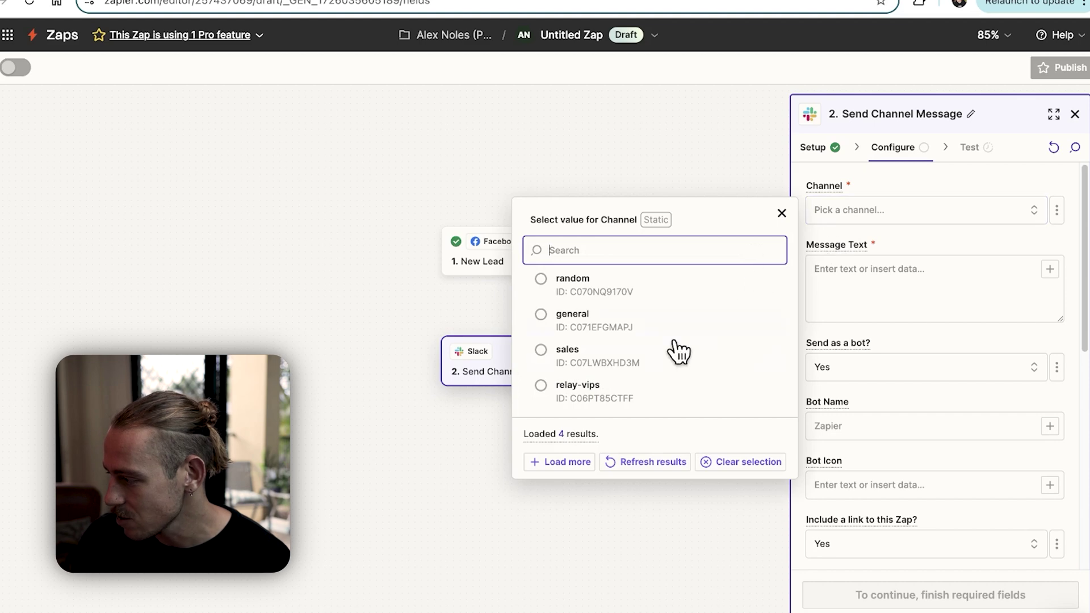
{"action": "left_click", "coordinate": [661, 362]}
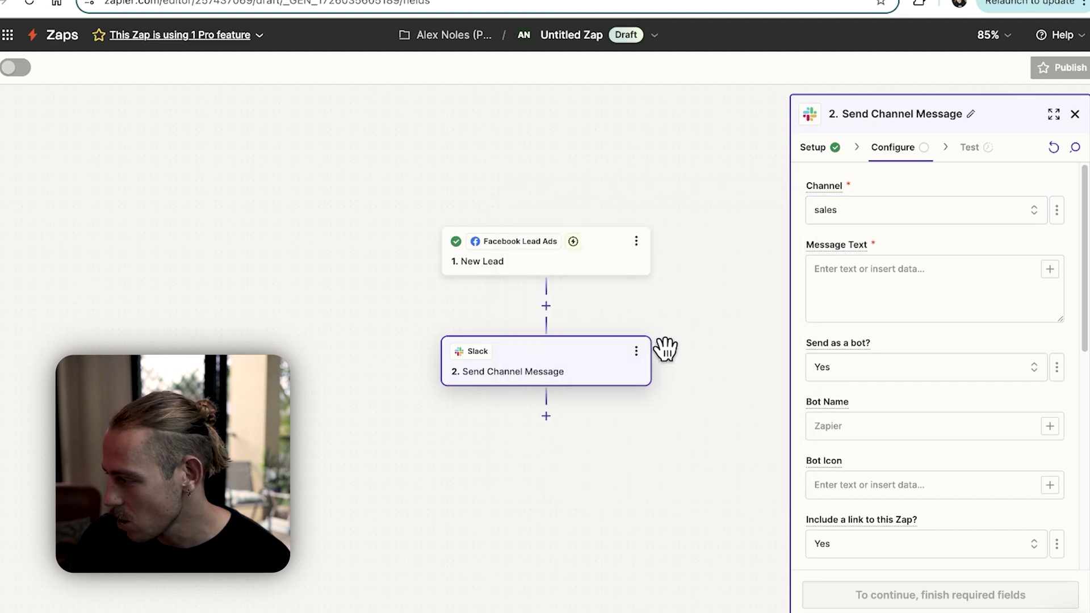
{"action": "left_click", "coordinate": [920, 285]}
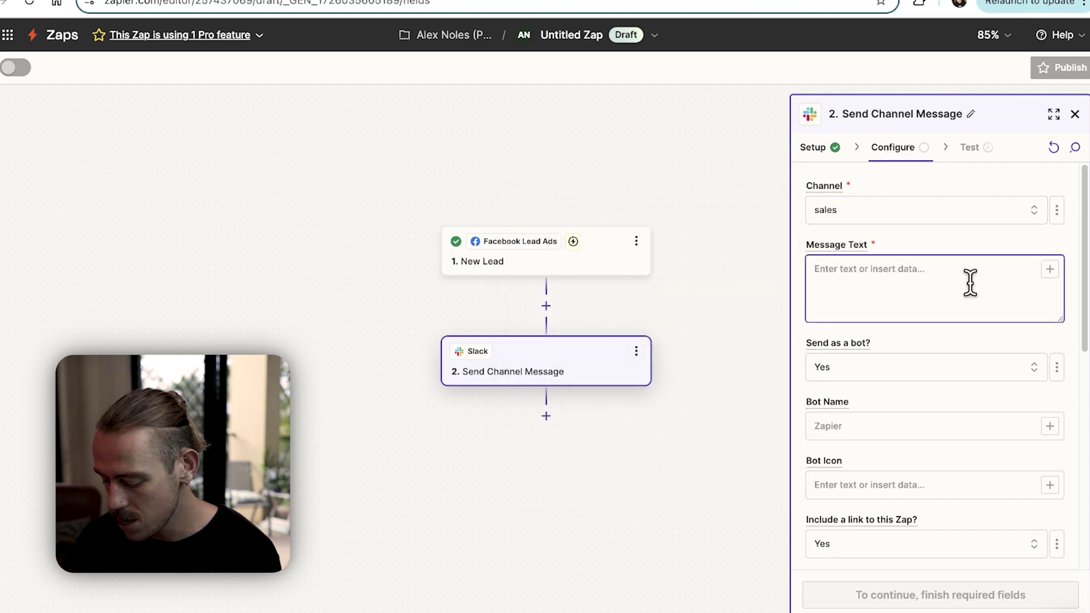
{"action": "type", "text": "Hey guys,"}
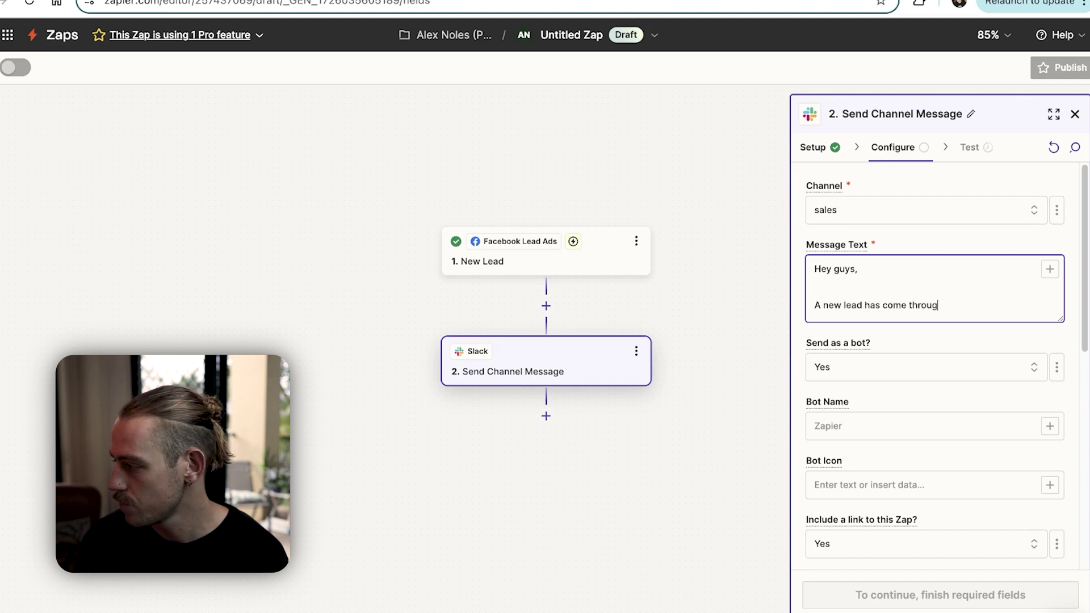
{"action": "left_click", "coordinate": [1050, 270]}
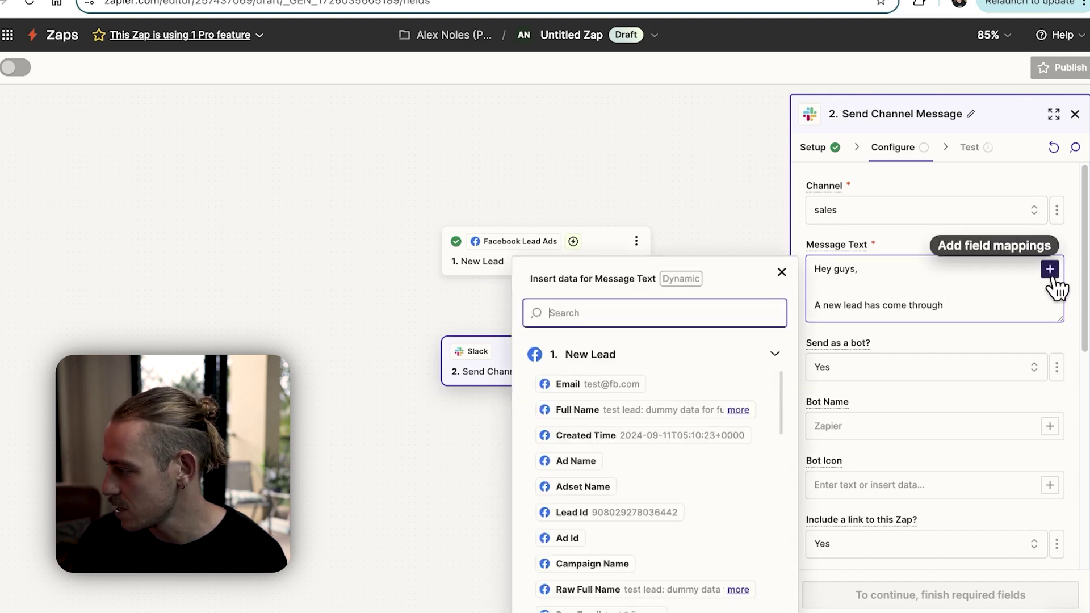
{"action": "left_click", "coordinate": [696, 385]}
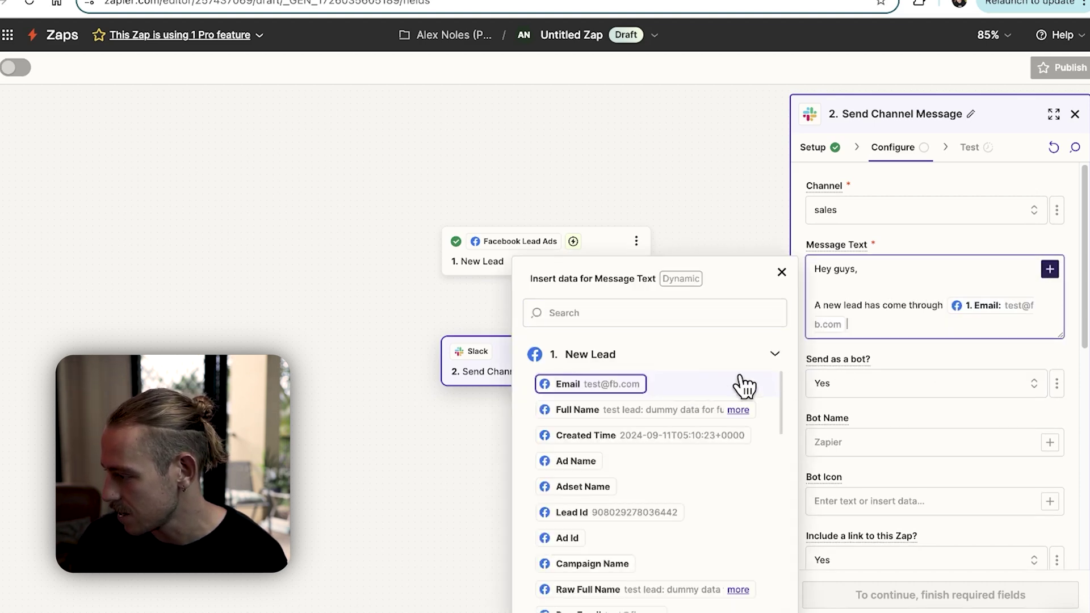
{"action": "left_click", "coordinate": [706, 411]}
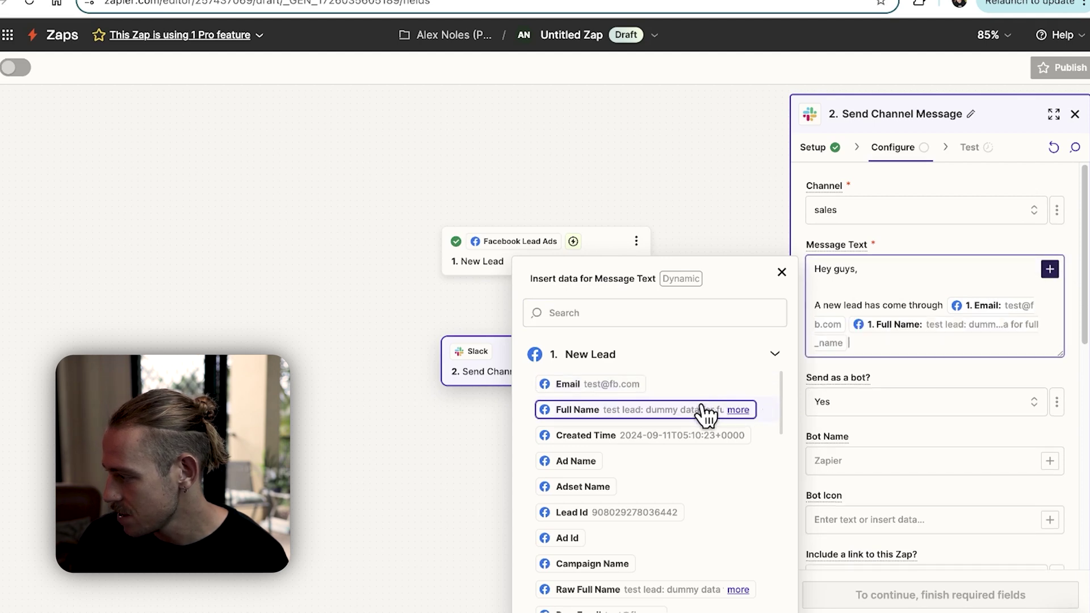
{"action": "scroll", "coordinate": [645, 453], "scroll_direction": "down", "scroll_amount": 1}
{"action": "left_click", "coordinate": [645, 450]}
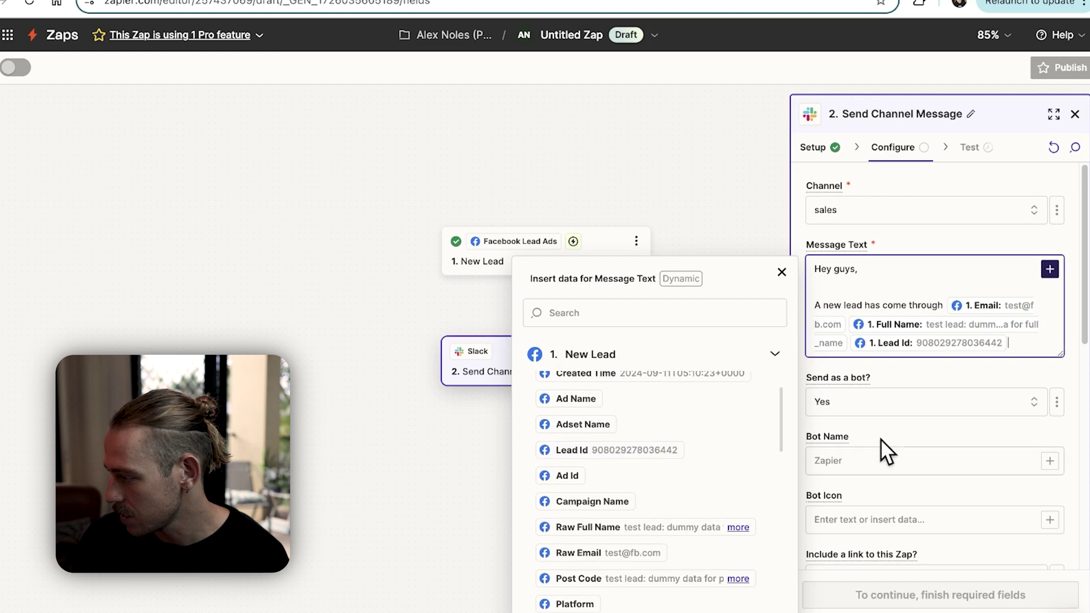
{"action": "left_click", "coordinate": [941, 373]}
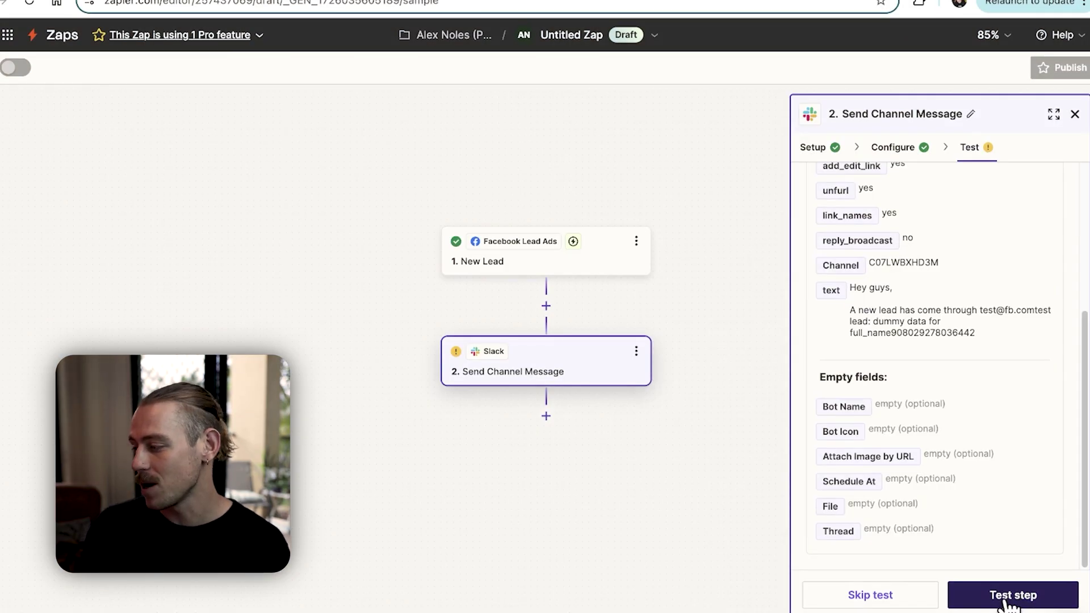
Test the Slack step and confirm the message arrived in Slack.
{"action": "left_click", "coordinate": [1007, 603]}
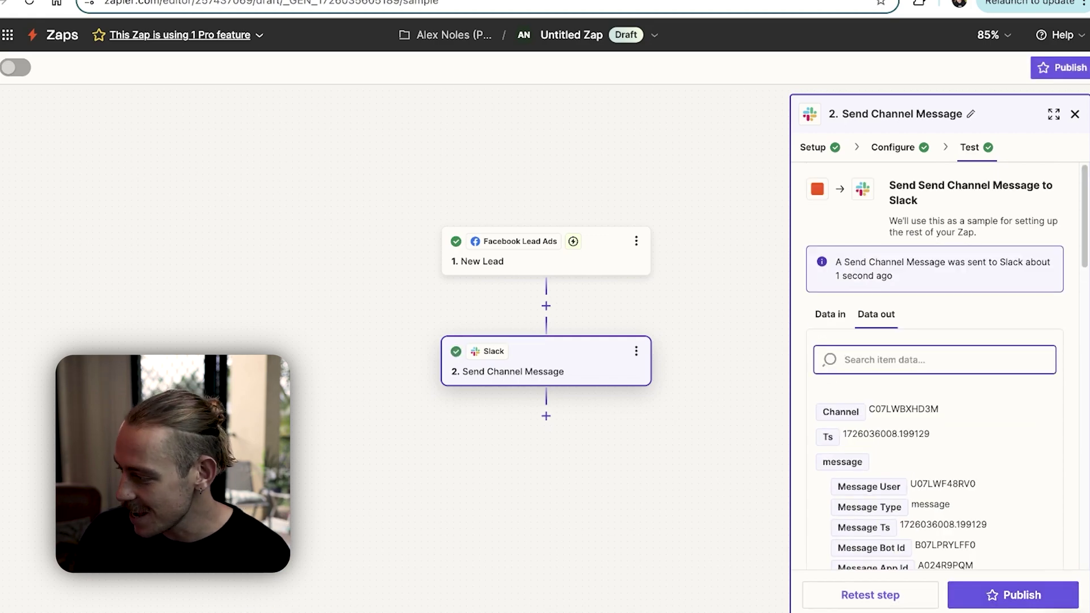
{"action": "left_click", "coordinate": [245, 602]}
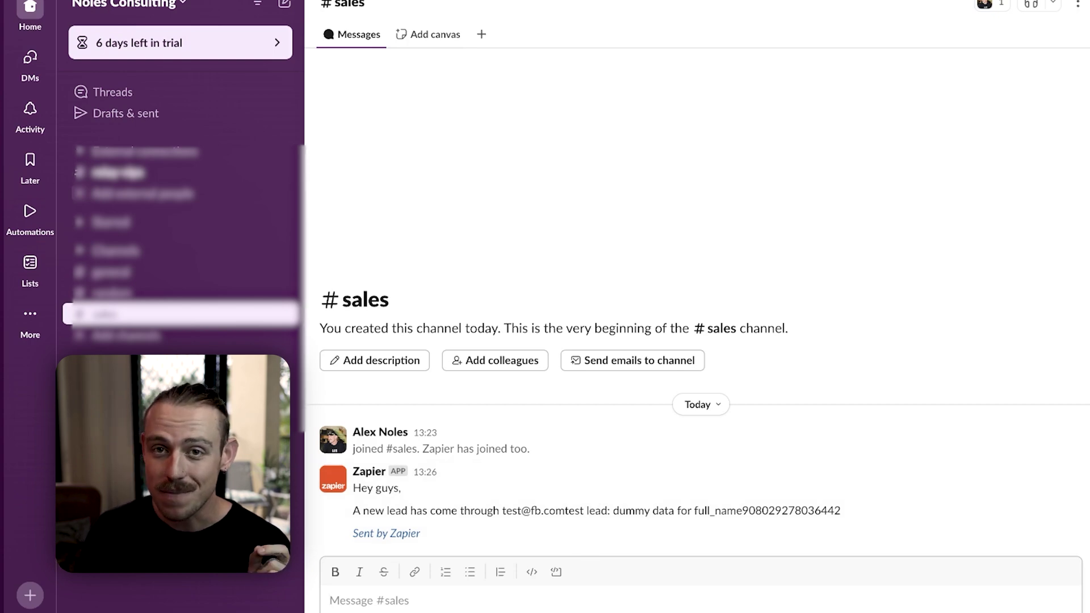
{"action": "mouse_move", "coordinate": [390, 609]}
{"action": "left_click", "coordinate": [299, 606]}
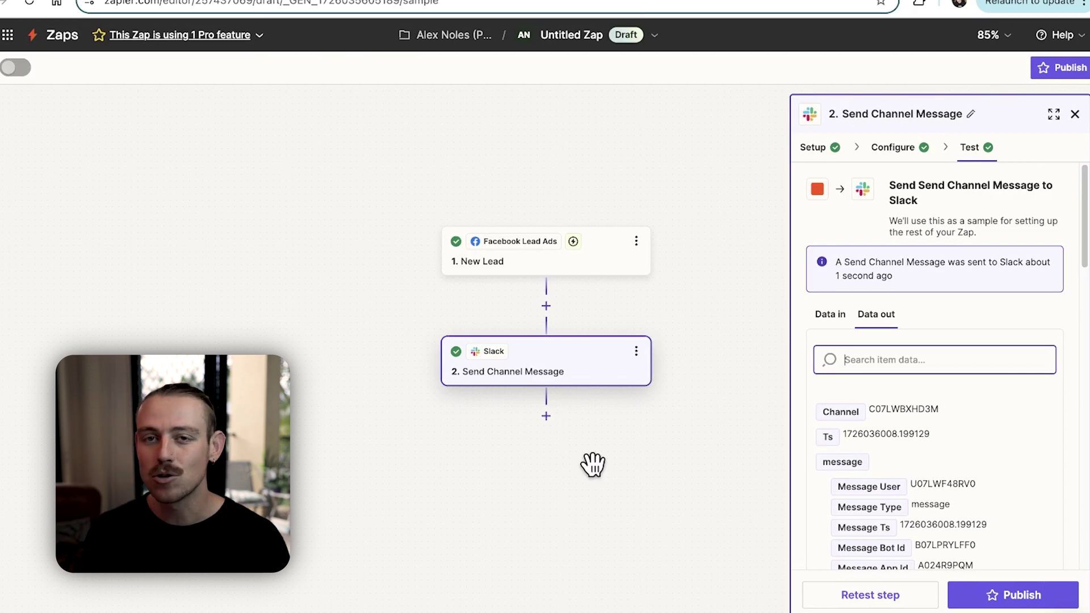
Add a HubSpot Create Contact step after the Slack step.
{"action": "left_click", "coordinate": [547, 417]}
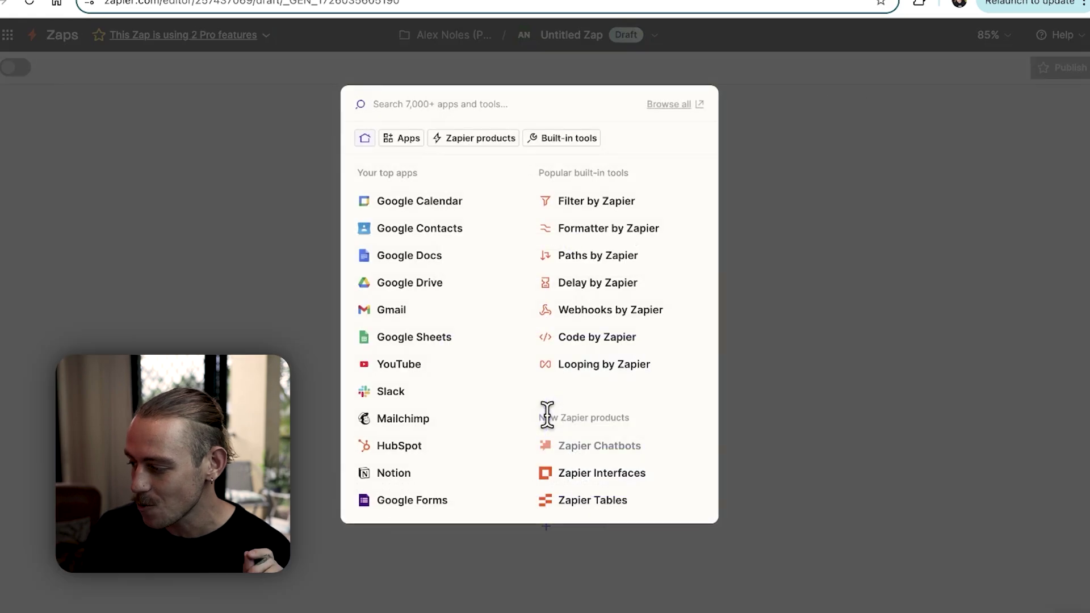
{"action": "type", "text": "hubspo"}
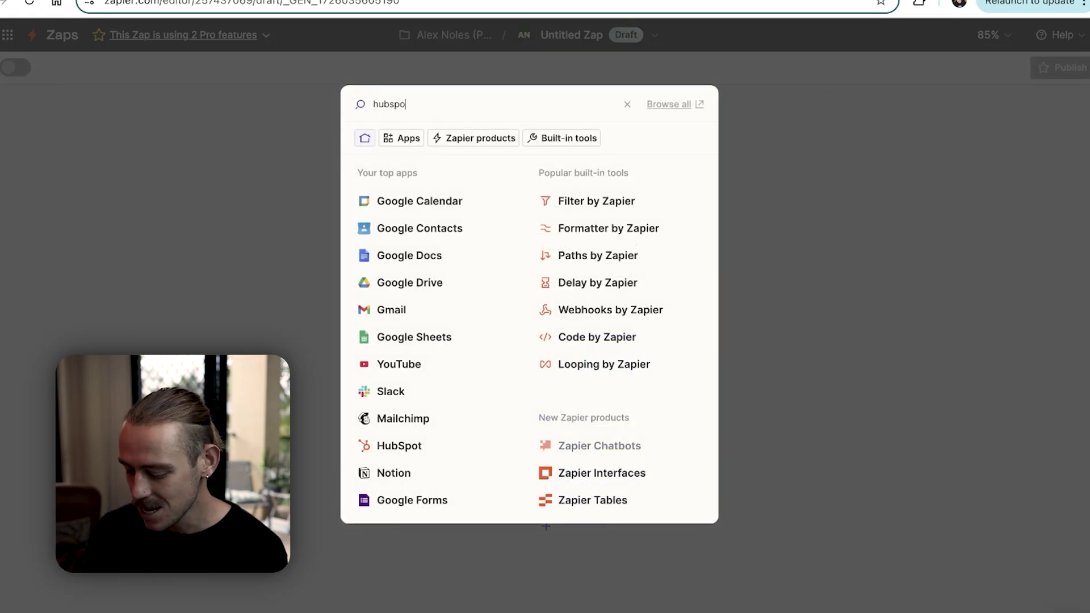
{"action": "type", "text": "t"}
{"action": "left_click", "coordinate": [409, 145]}
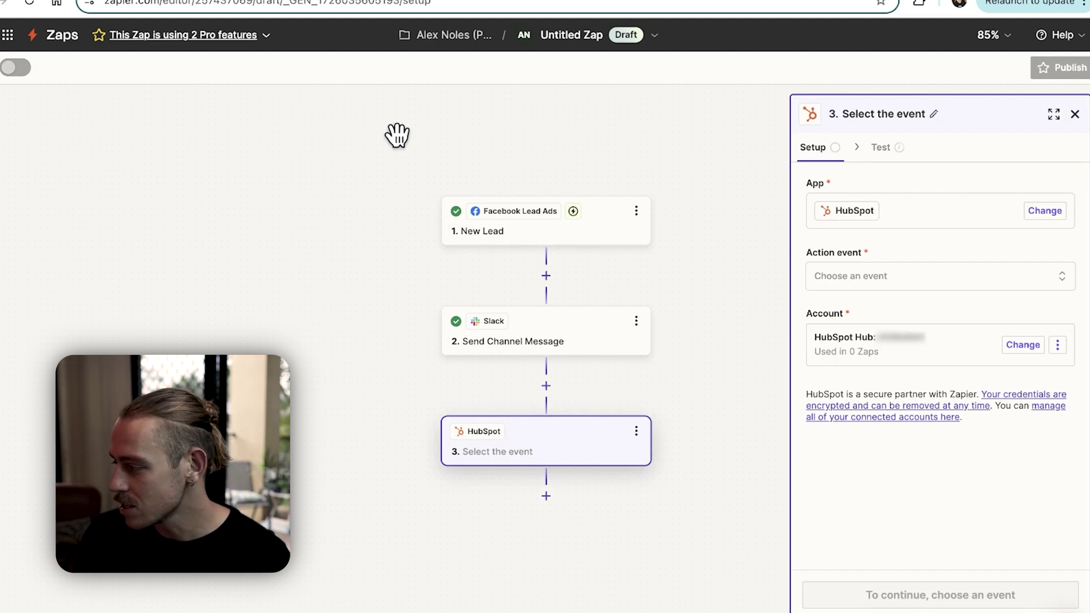
{"action": "left_click", "coordinate": [956, 288]}
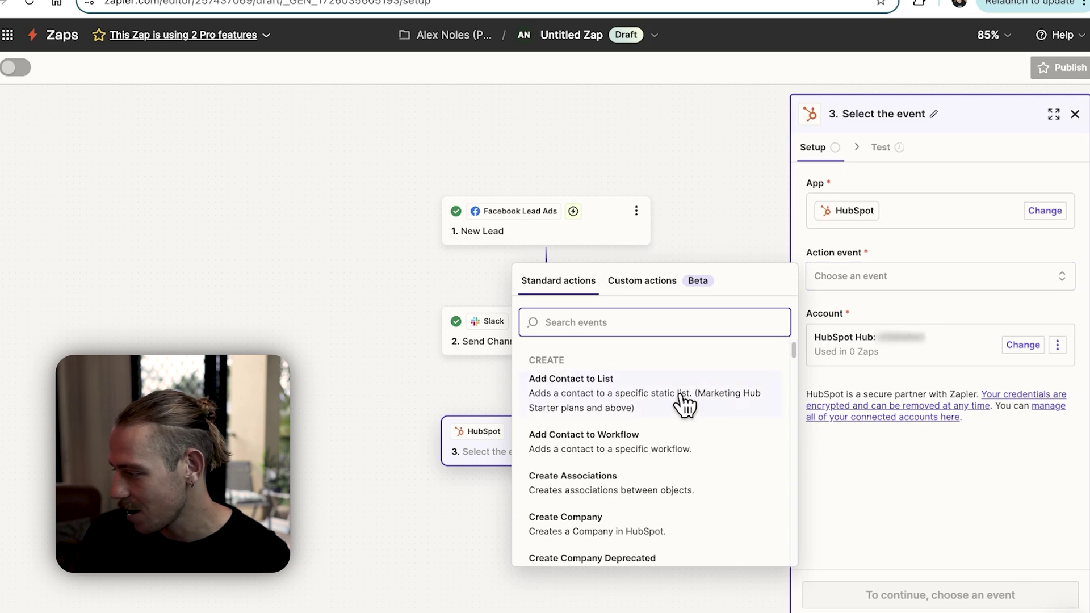
{"action": "scroll", "coordinate": [684, 405], "scroll_direction": "down", "scroll_amount": 3}
{"action": "scroll", "coordinate": [686, 404], "scroll_direction": "down", "scroll_amount": 2}
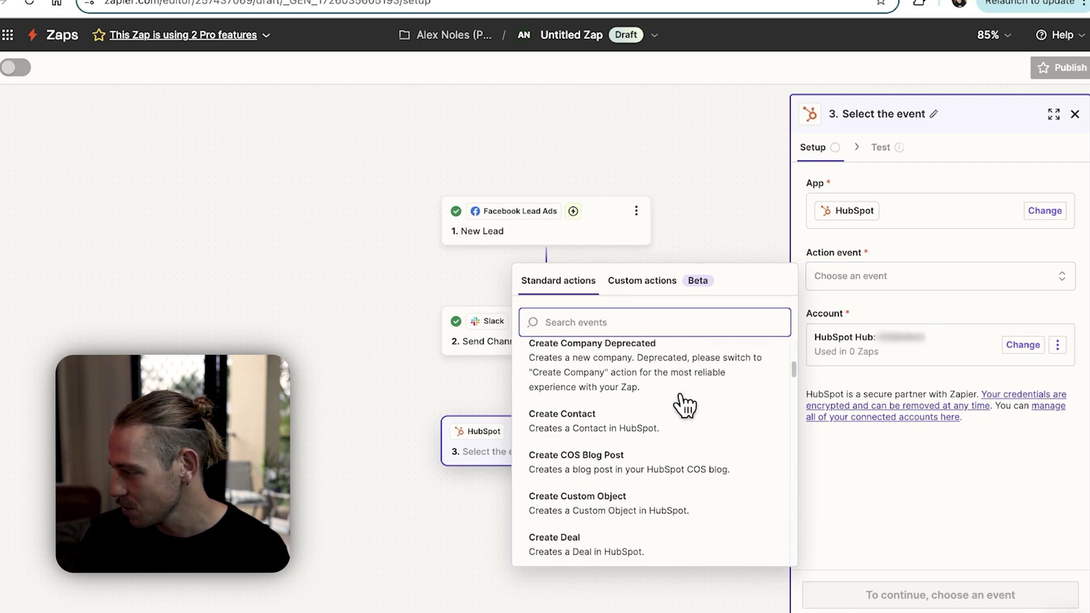
{"action": "left_click", "coordinate": [613, 414]}
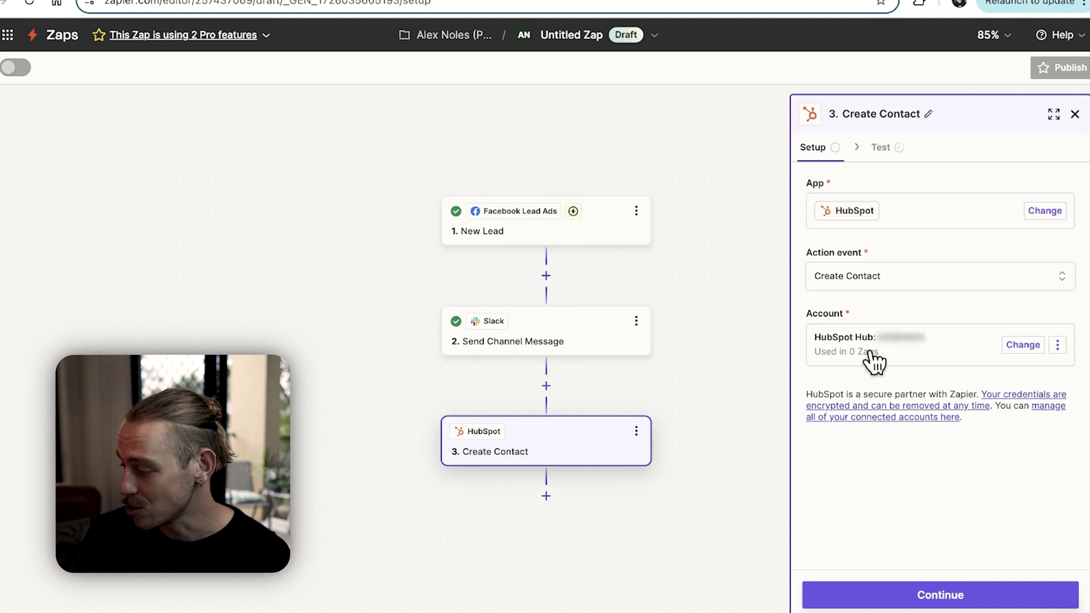
{"action": "left_click", "coordinate": [961, 603]}
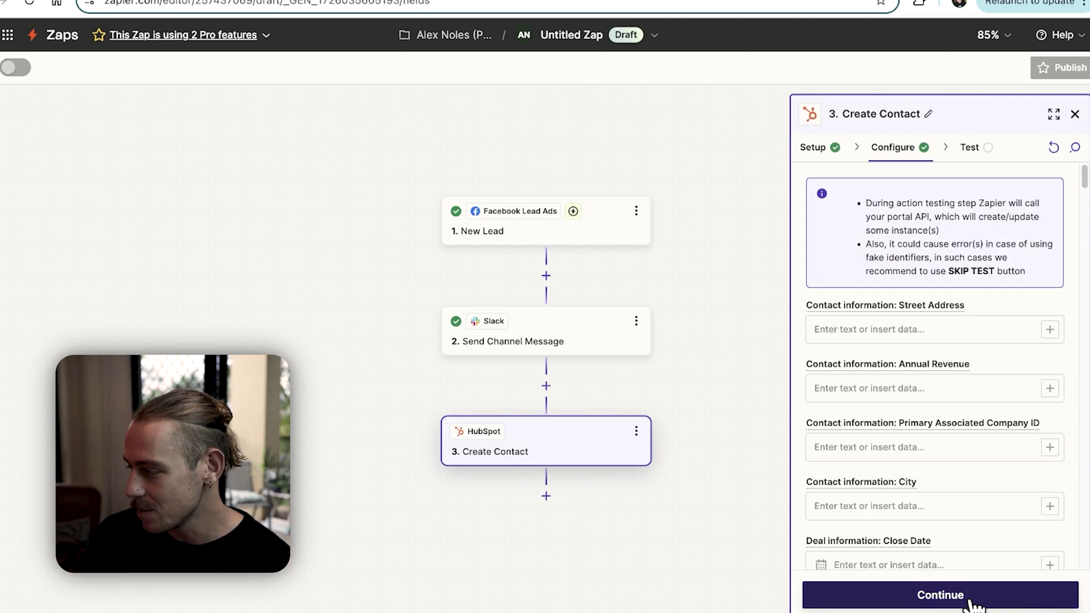
Map the lead's Email to the HubSpot contact Email field.
{"action": "scroll", "coordinate": [969, 376], "scroll_direction": "down", "scroll_amount": 1}
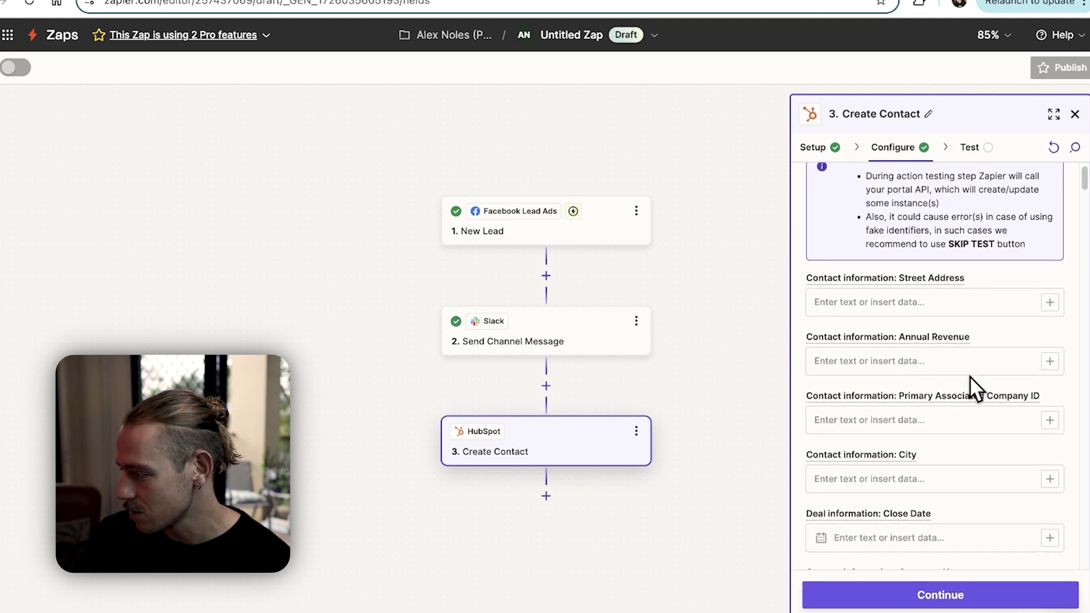
{"action": "scroll", "coordinate": [969, 376], "scroll_direction": "down", "scroll_amount": 4}
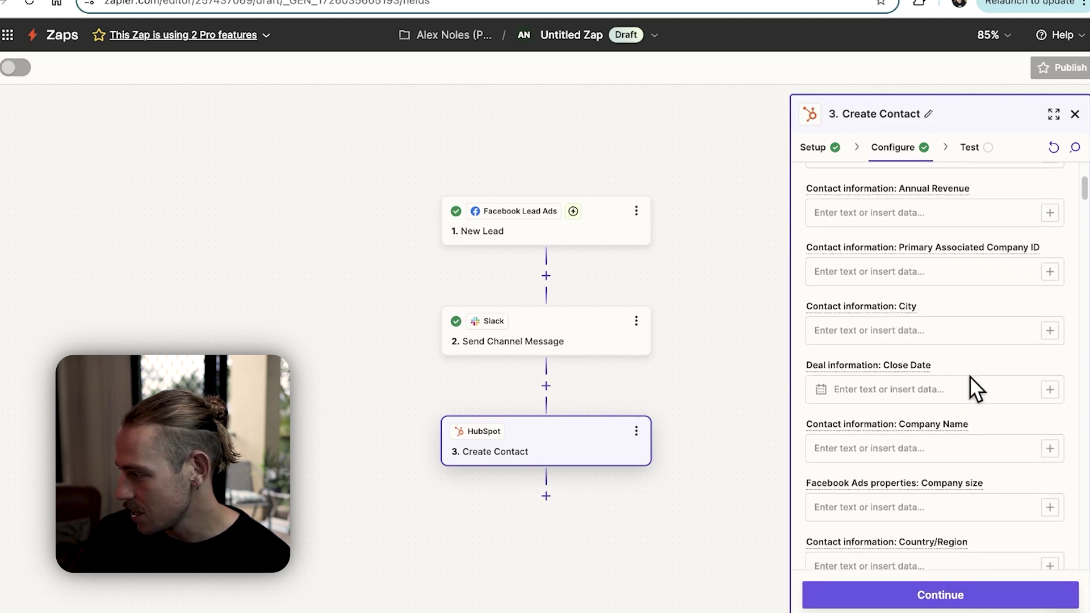
{"action": "scroll", "coordinate": [916, 370], "scroll_direction": "down", "scroll_amount": 5}
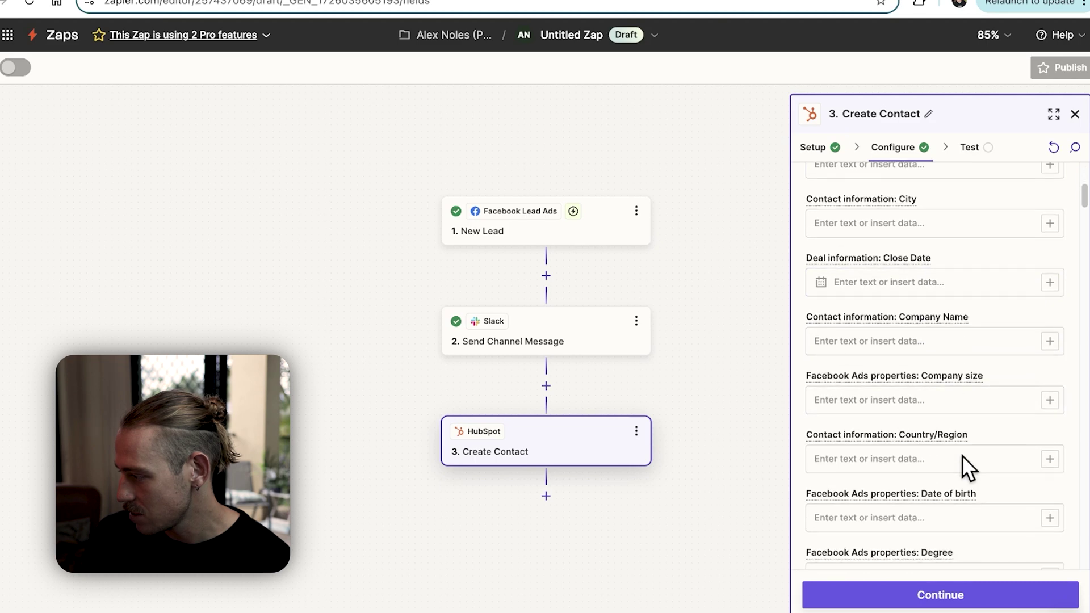
{"action": "scroll", "coordinate": [960, 441], "scroll_direction": "down", "scroll_amount": 8}
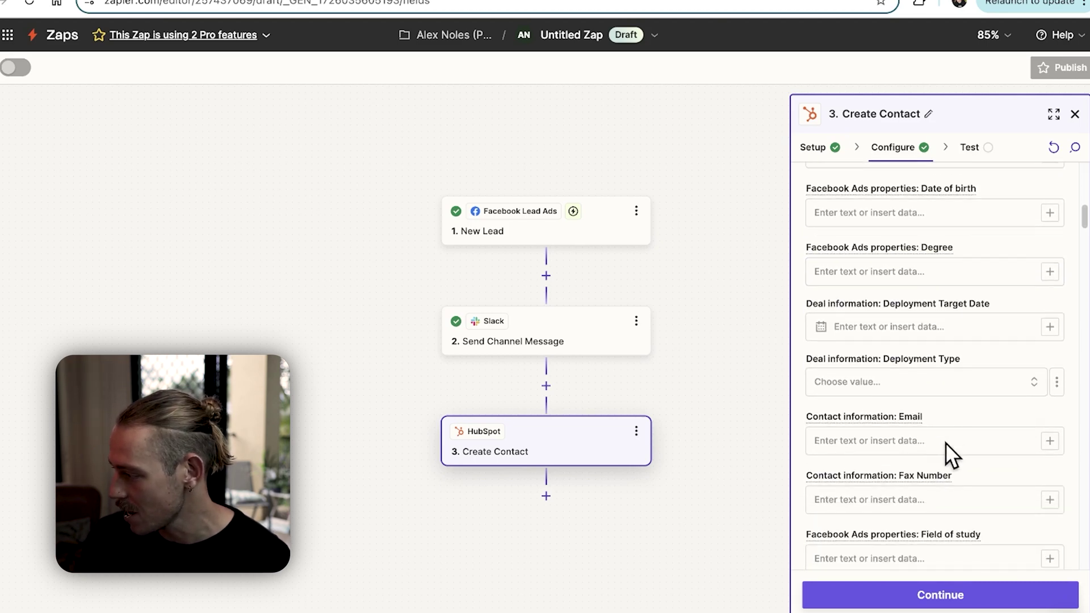
{"action": "scroll", "coordinate": [945, 440], "scroll_direction": "down", "scroll_amount": 2}
{"action": "left_click", "coordinate": [1050, 382]}
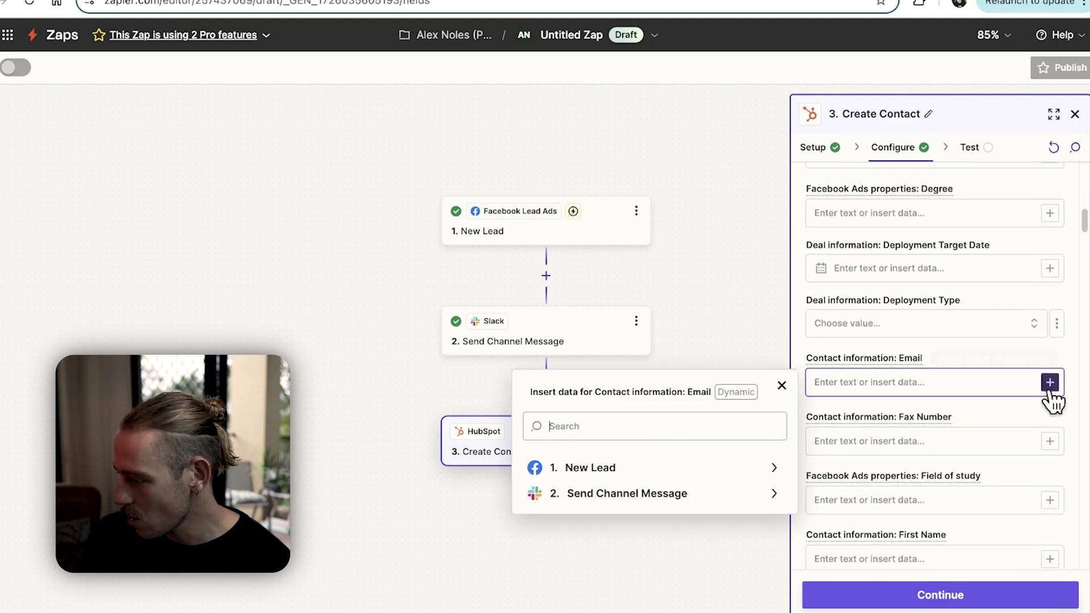
{"action": "left_click", "coordinate": [708, 472]}
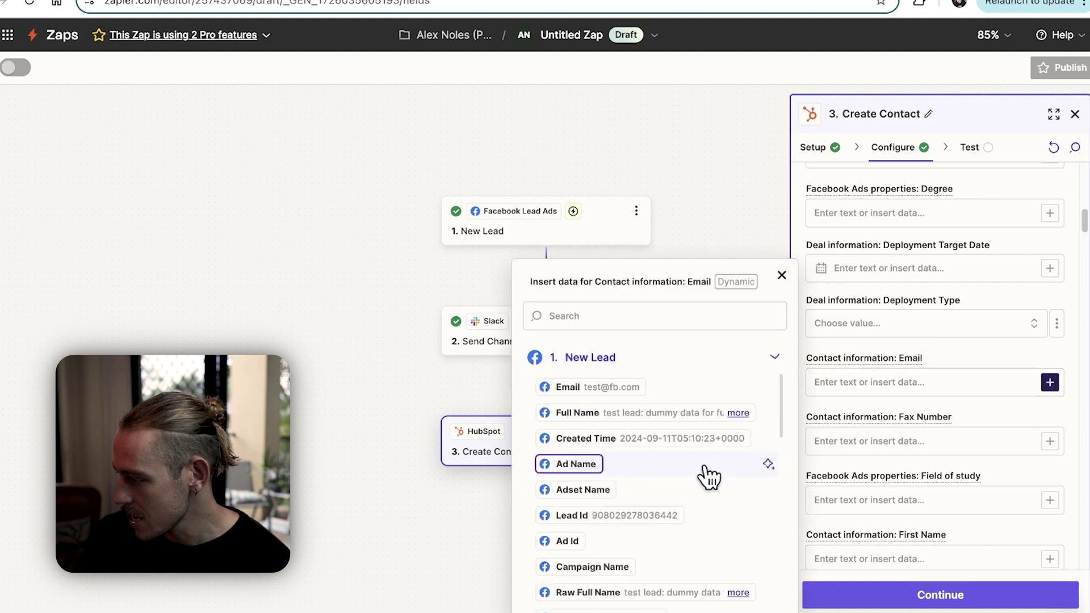
{"action": "left_click", "coordinate": [636, 398]}
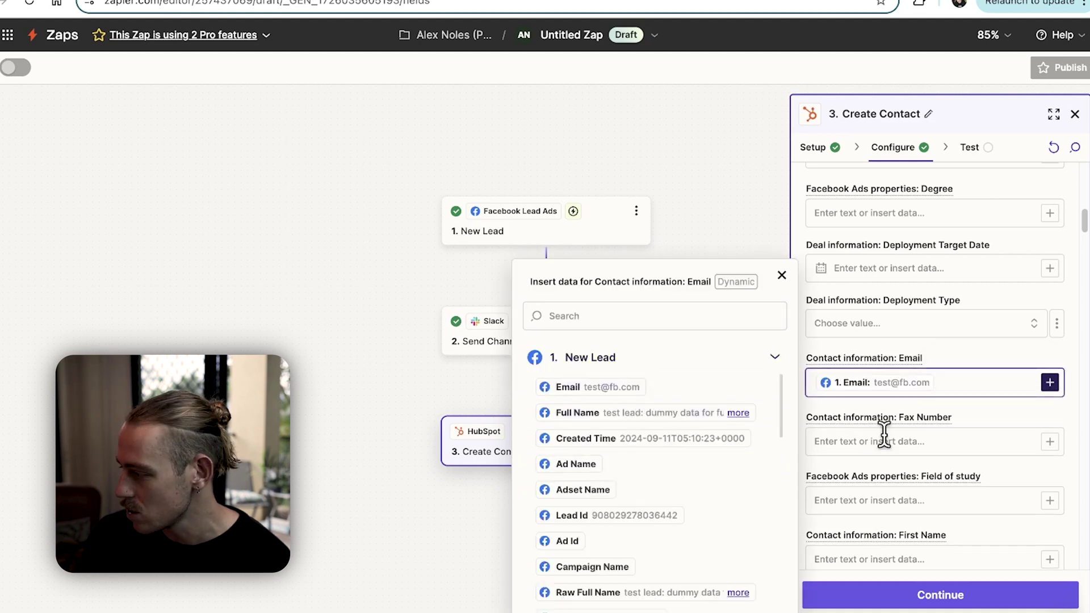
Map the lead's Full Name to the contact's First Name field.
{"action": "scroll", "coordinate": [915, 458], "scroll_direction": "down", "scroll_amount": 1}
{"action": "scroll", "coordinate": [914, 460], "scroll_direction": "down", "scroll_amount": 2}
{"action": "left_click", "coordinate": [1049, 466]}
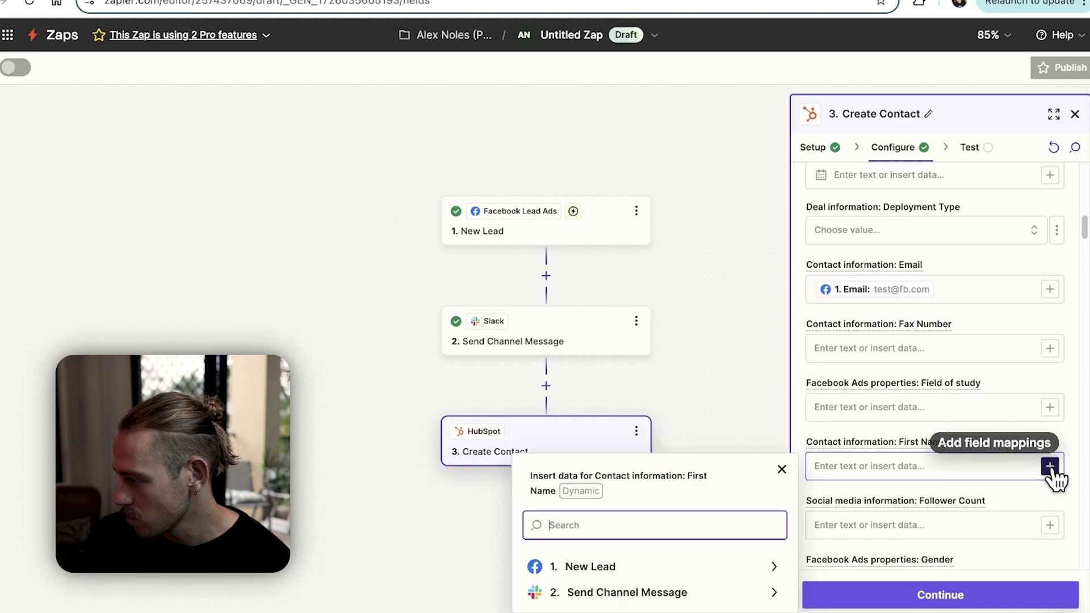
{"action": "left_click", "coordinate": [657, 567]}
{"action": "left_click", "coordinate": [624, 415]}
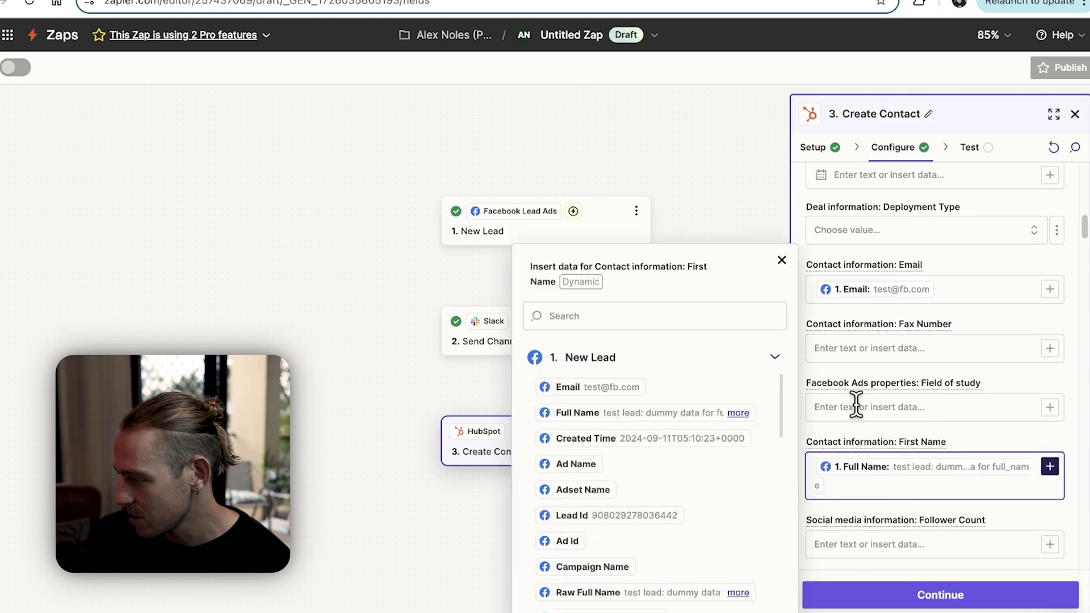
{"action": "left_click", "coordinate": [781, 257]}
{"action": "scroll", "coordinate": [896, 414], "scroll_direction": "down", "scroll_amount": 5}
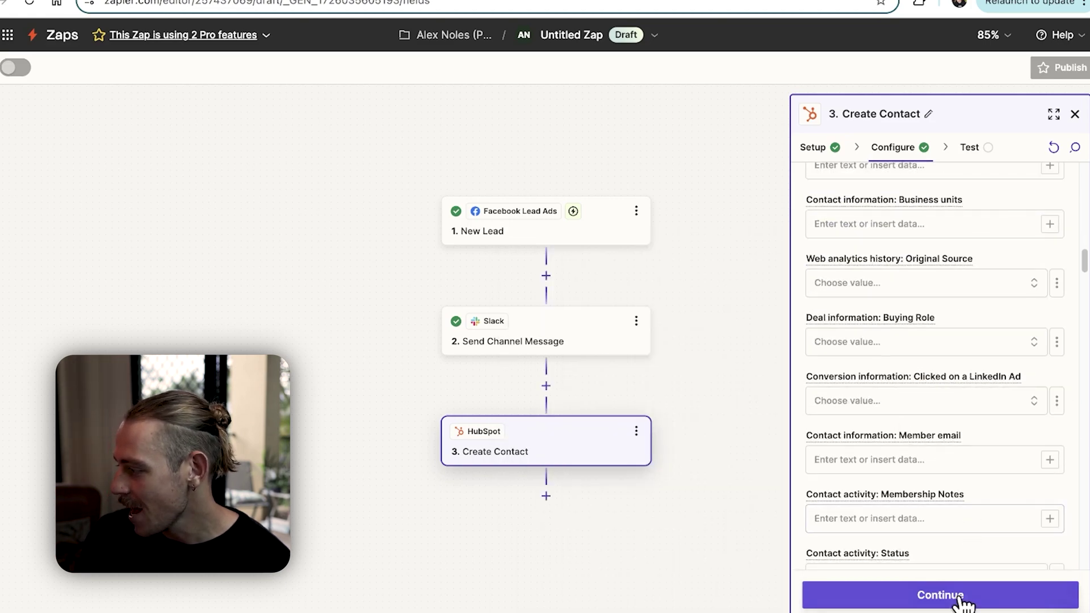
{"action": "left_click", "coordinate": [940, 595]}
Skip the HubSpot test and start a new step below Create Contact.
{"action": "scroll", "coordinate": [974, 443], "scroll_direction": "down", "scroll_amount": 3}
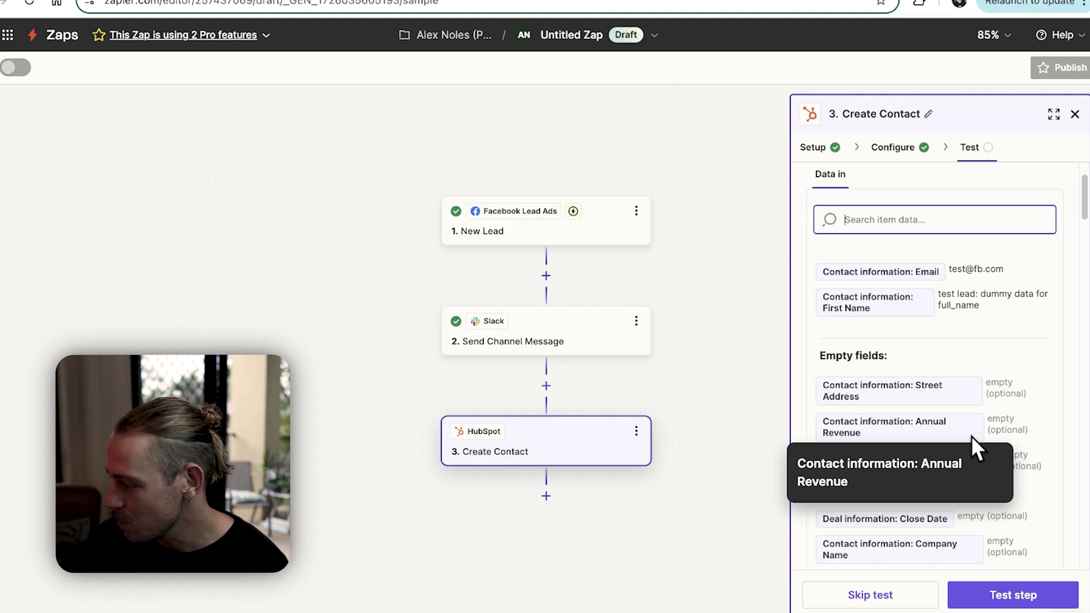
{"action": "left_click", "coordinate": [915, 603]}
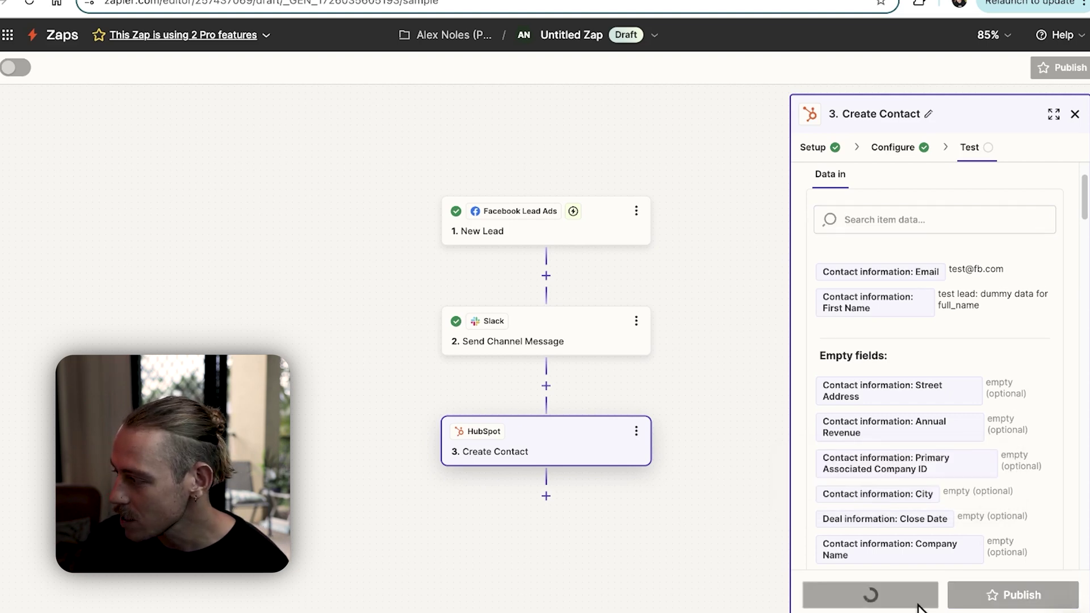
{"action": "left_click", "coordinate": [1077, 116]}
{"action": "left_click_drag", "start_coordinate": [757, 433], "coordinate": [780, 347]}
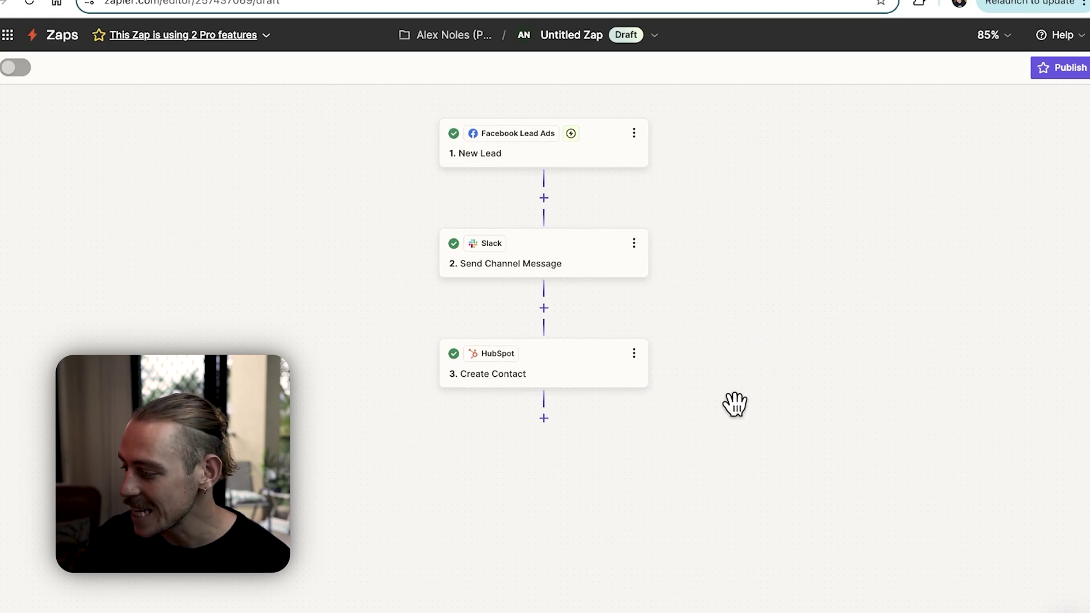
{"action": "left_click", "coordinate": [544, 418]}
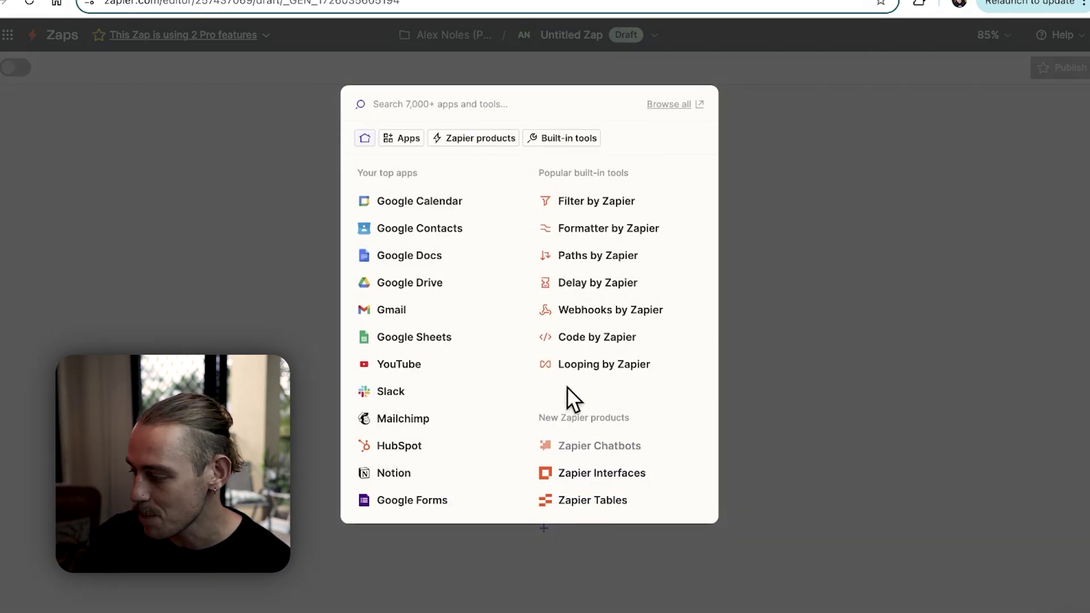
Make step 4 a Delay by Zapier step with the Delay For event.
{"action": "left_click", "coordinate": [596, 284]}
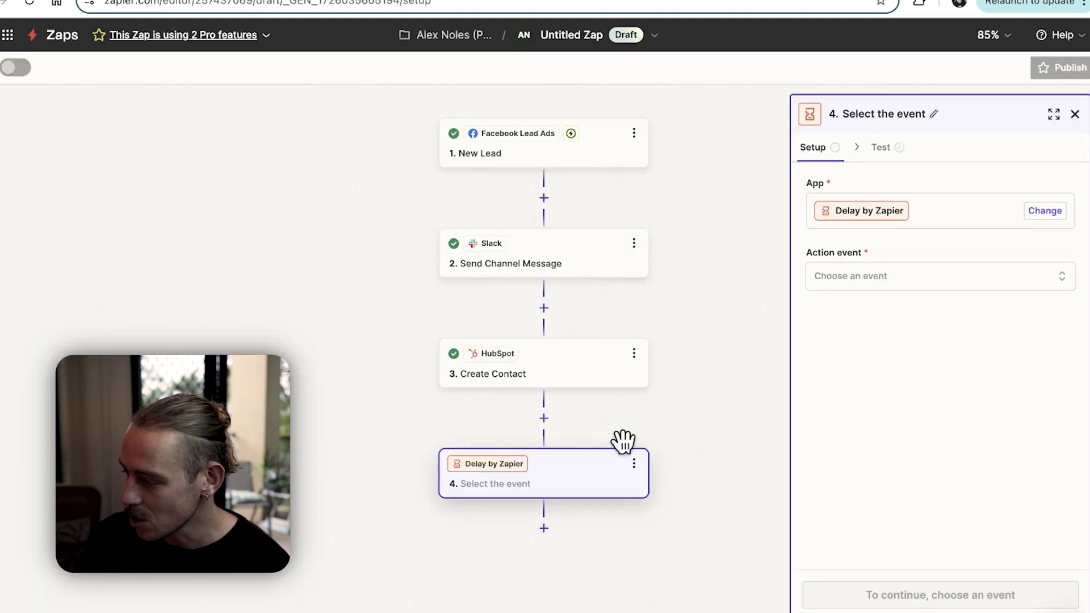
{"action": "left_click", "coordinate": [903, 283]}
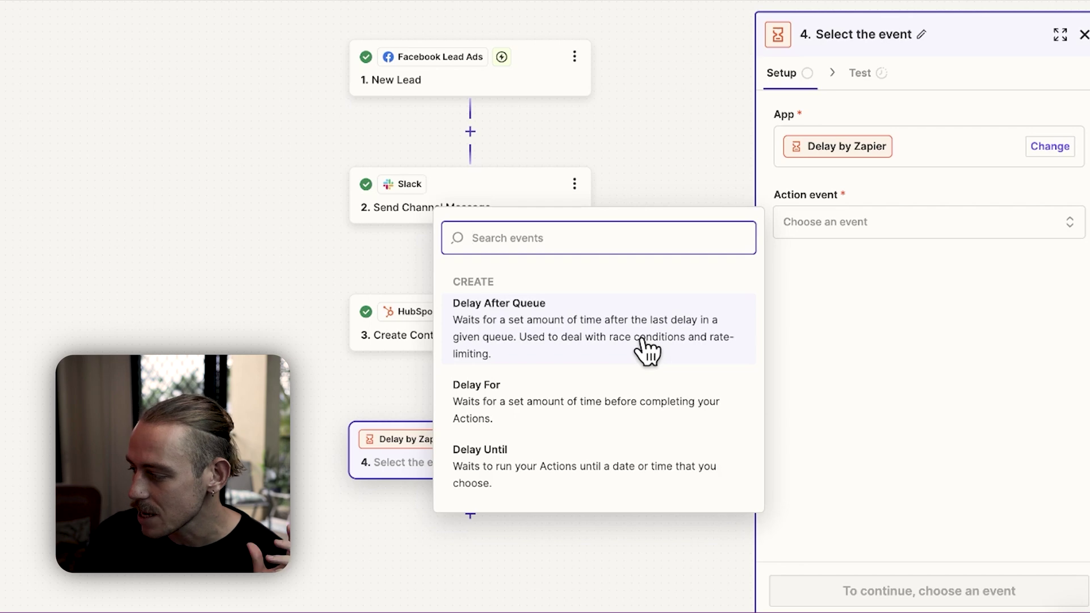
{"action": "left_click", "coordinate": [573, 403]}
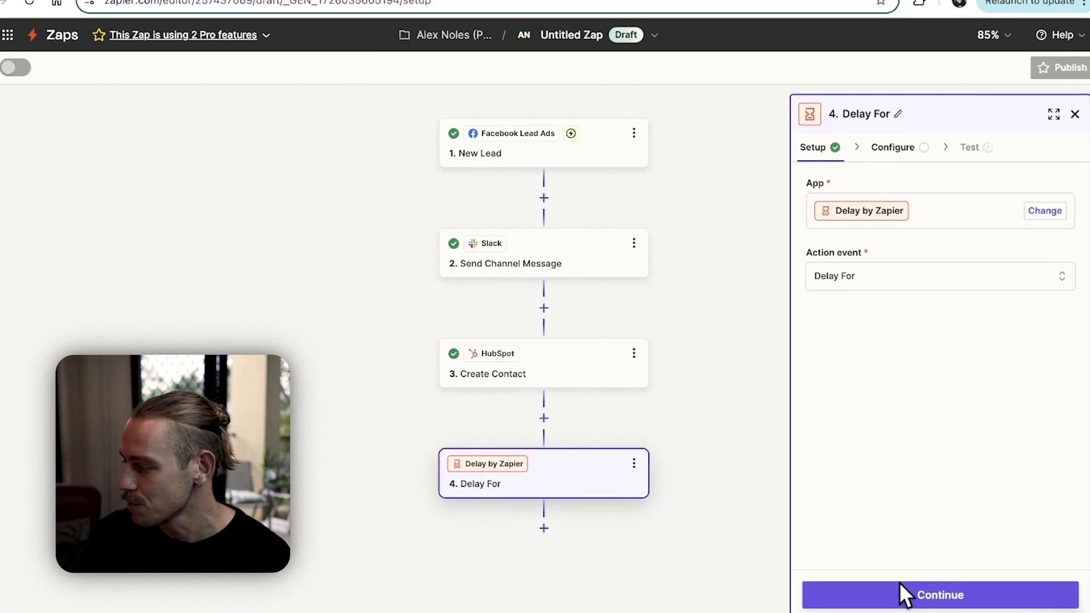
{"action": "left_click", "coordinate": [974, 594]}
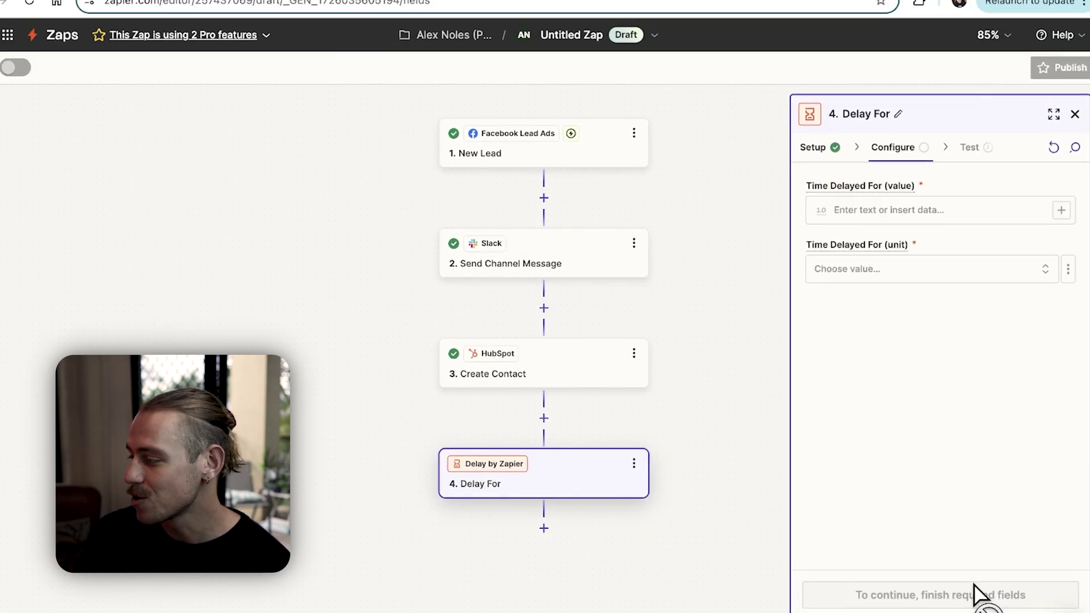
Set the delay to 30 minutes, skip its test, and start a fifth step.
{"action": "left_click", "coordinate": [938, 217]}
{"action": "type", "text": "30"}
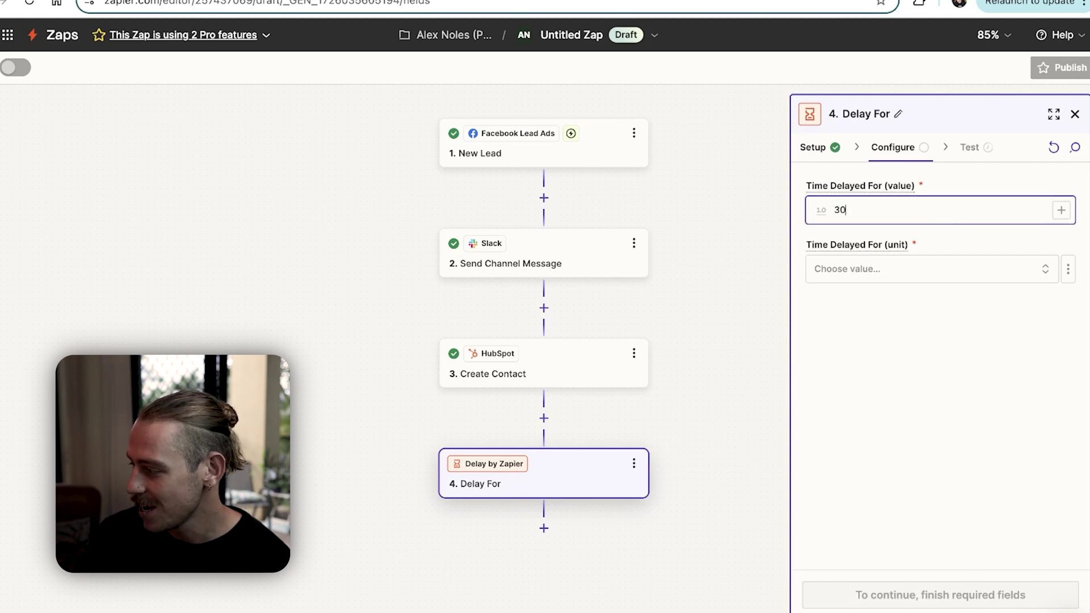
{"action": "left_click", "coordinate": [930, 273]}
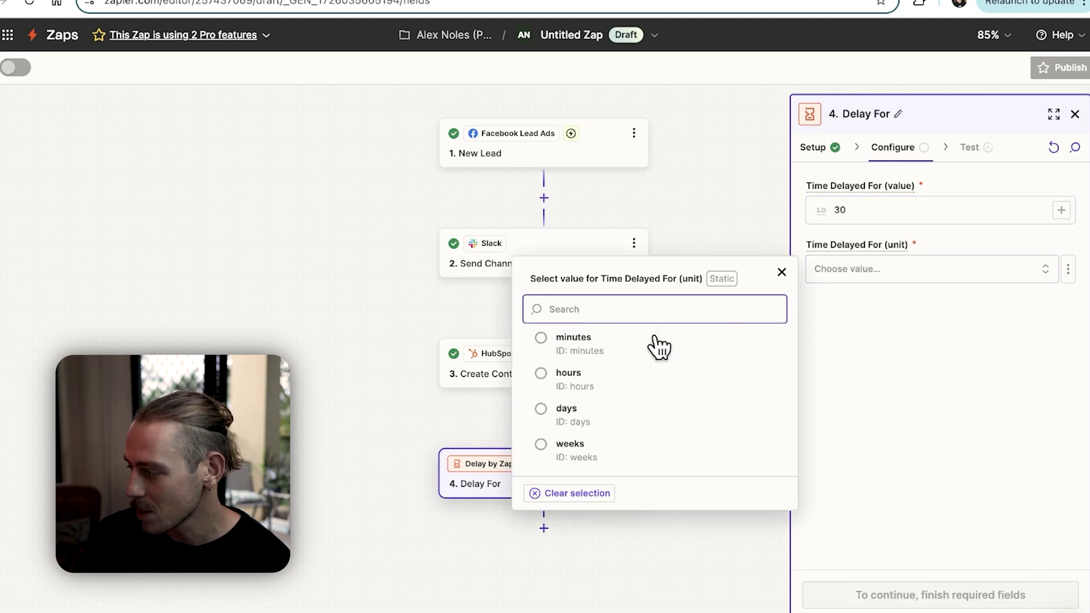
{"action": "left_click", "coordinate": [622, 349]}
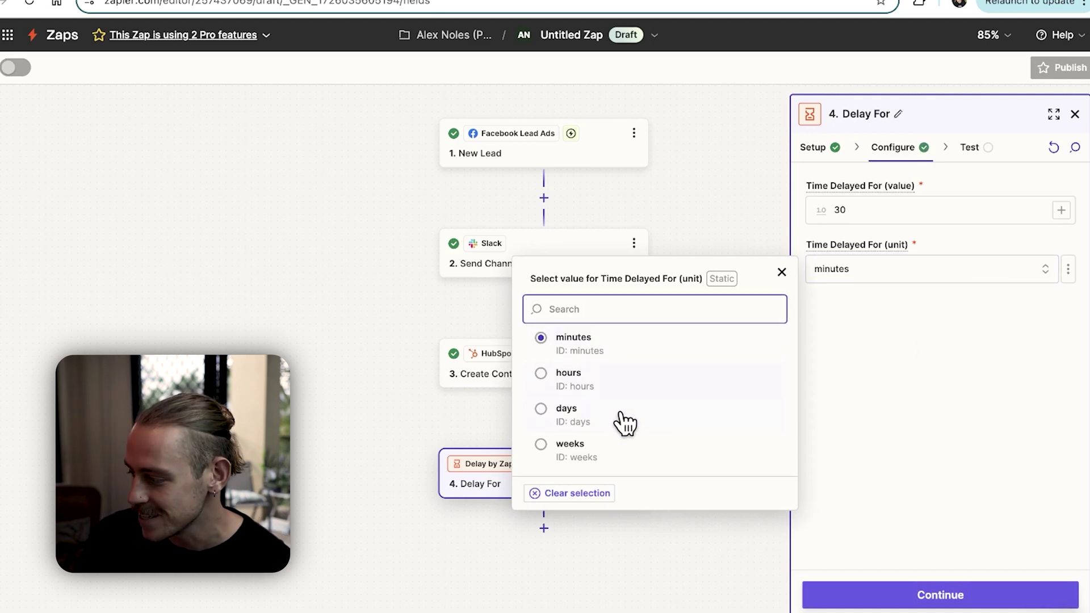
{"action": "left_click", "coordinate": [955, 605]}
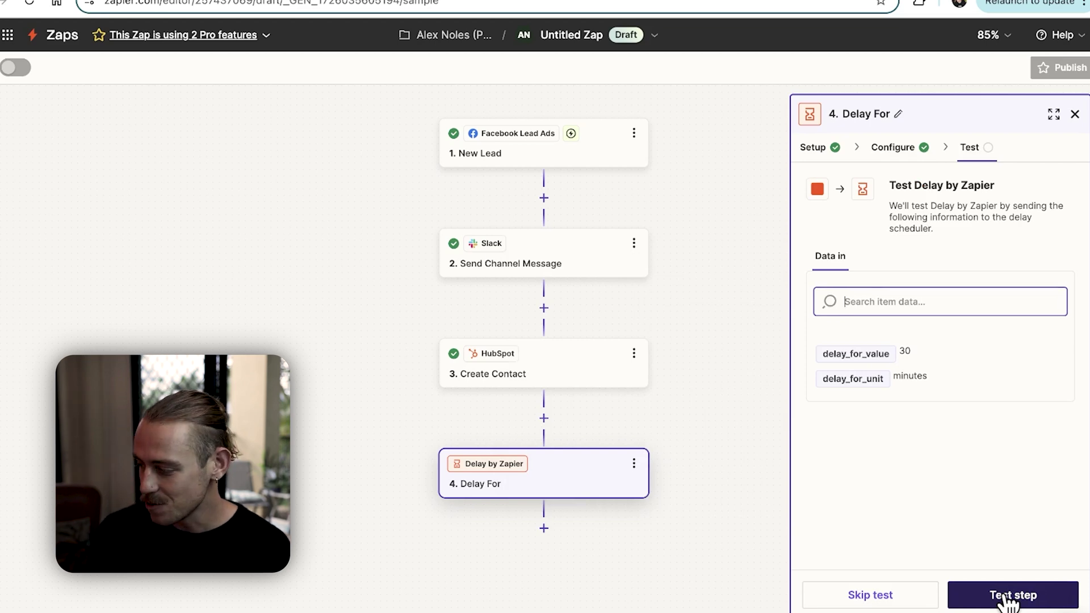
{"action": "left_click", "coordinate": [874, 596]}
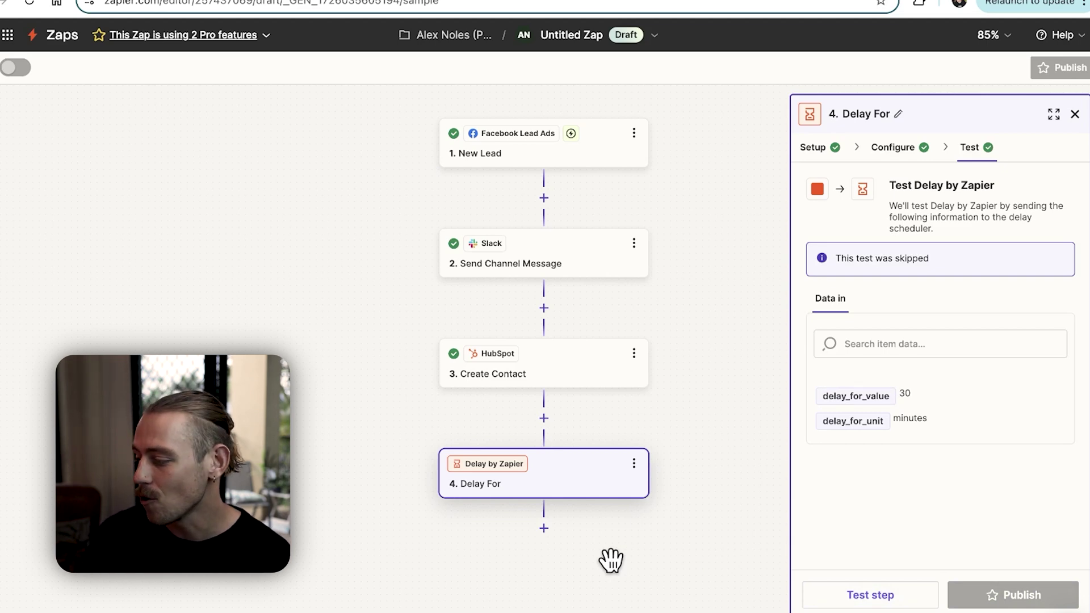
{"action": "left_click", "coordinate": [544, 528]}
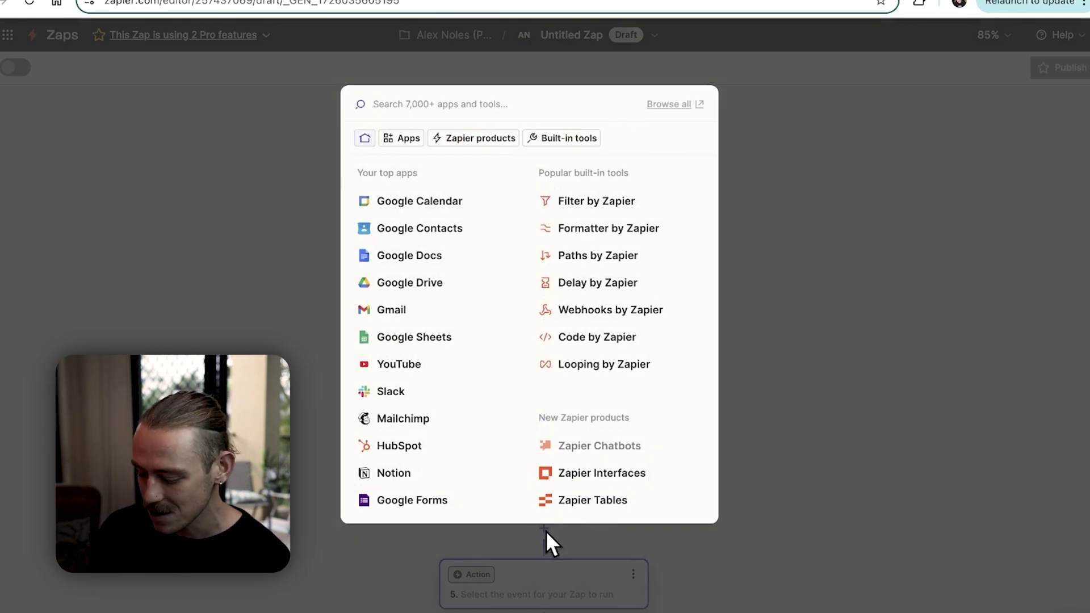
Make step 5 a Gmail Send Email action with a connected Gmail account.
{"action": "type", "text": "gmail"}
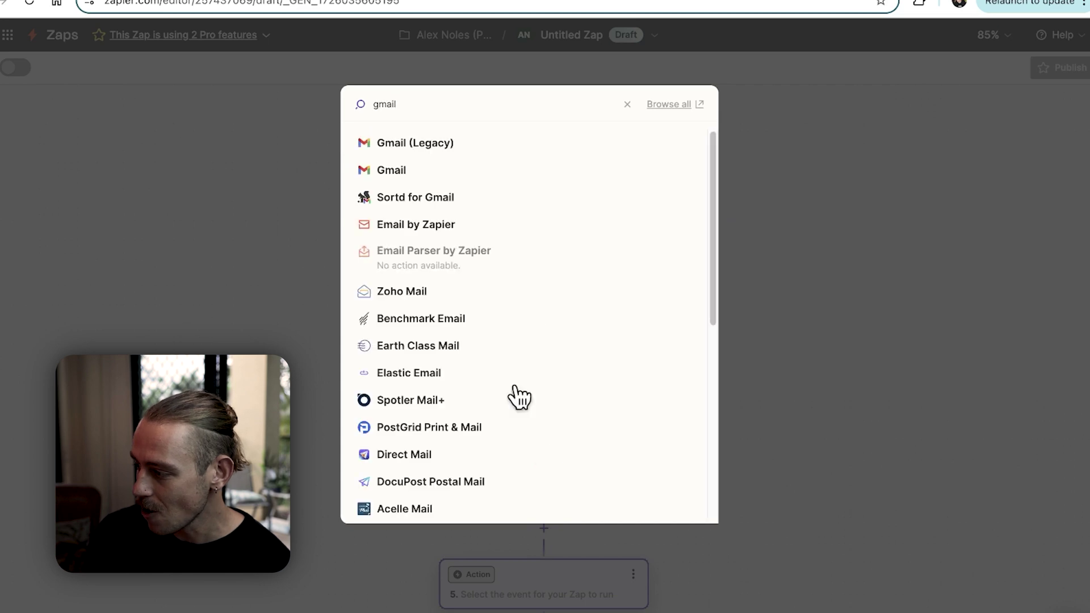
{"action": "left_click", "coordinate": [417, 172]}
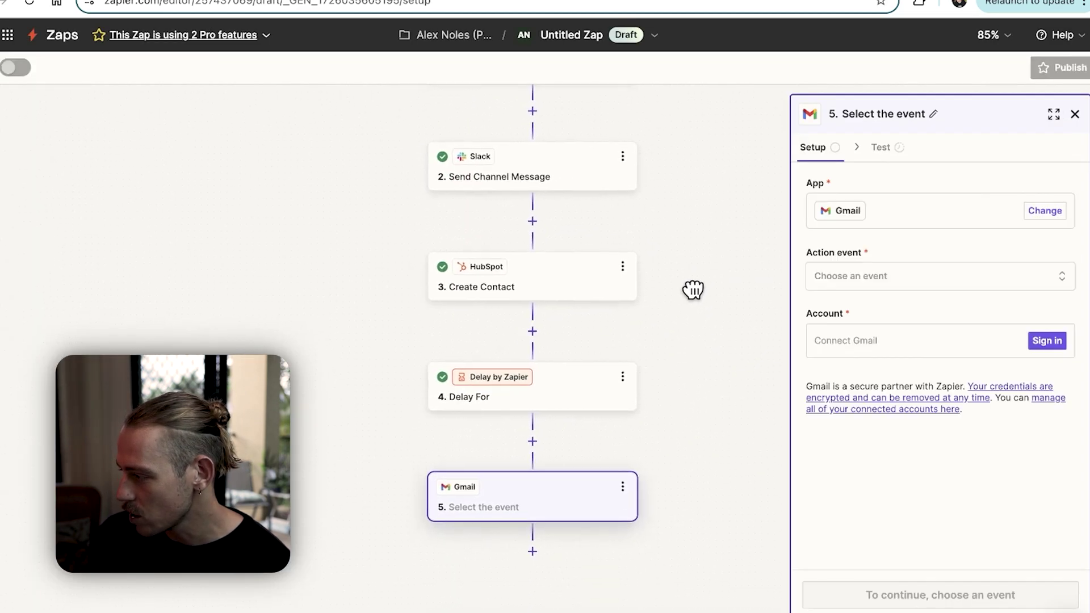
{"action": "left_click", "coordinate": [890, 281]}
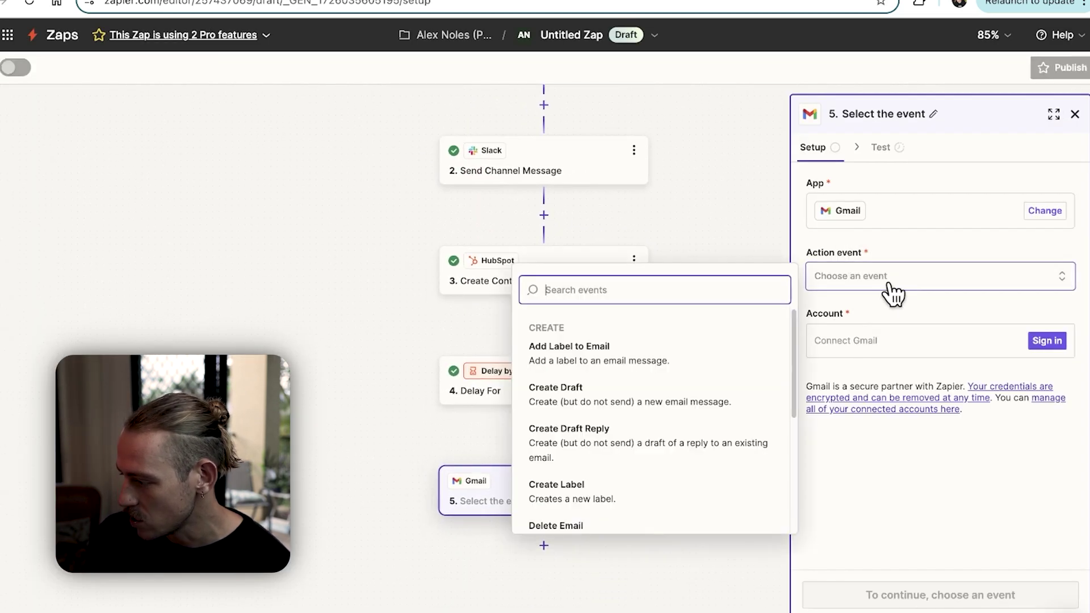
{"action": "scroll", "coordinate": [653, 397], "scroll_direction": "down", "scroll_amount": 3}
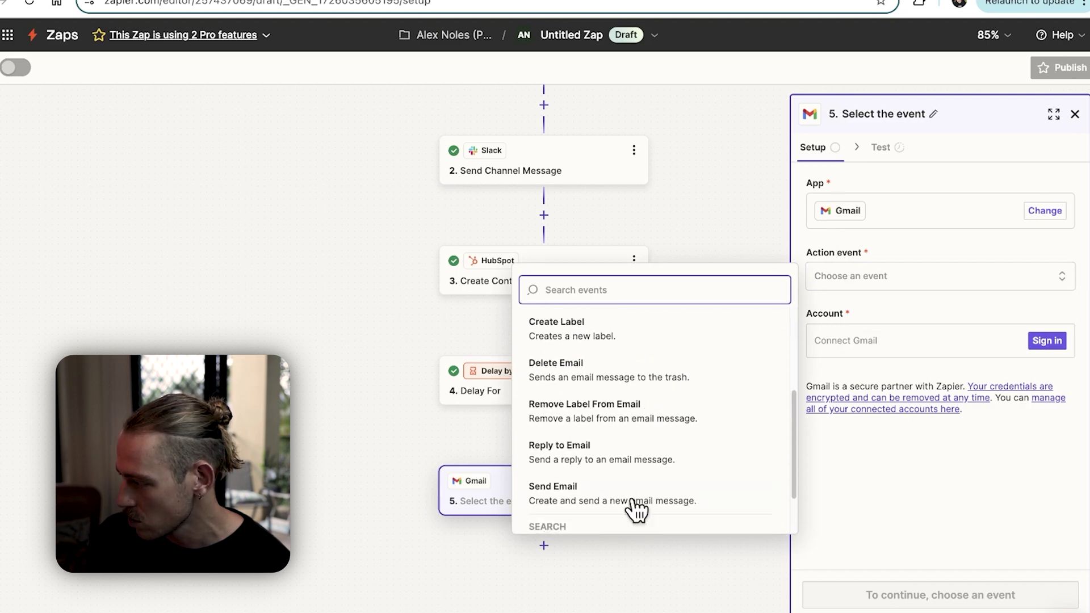
{"action": "left_click", "coordinate": [637, 503]}
{"action": "left_click", "coordinate": [1048, 341]}
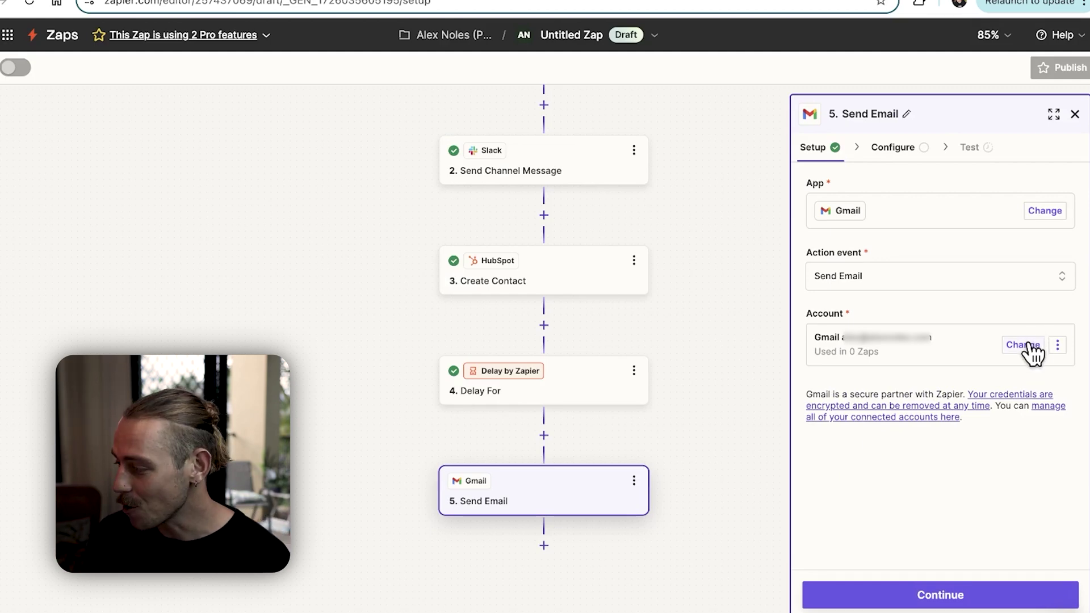
{"action": "left_click", "coordinate": [961, 598]}
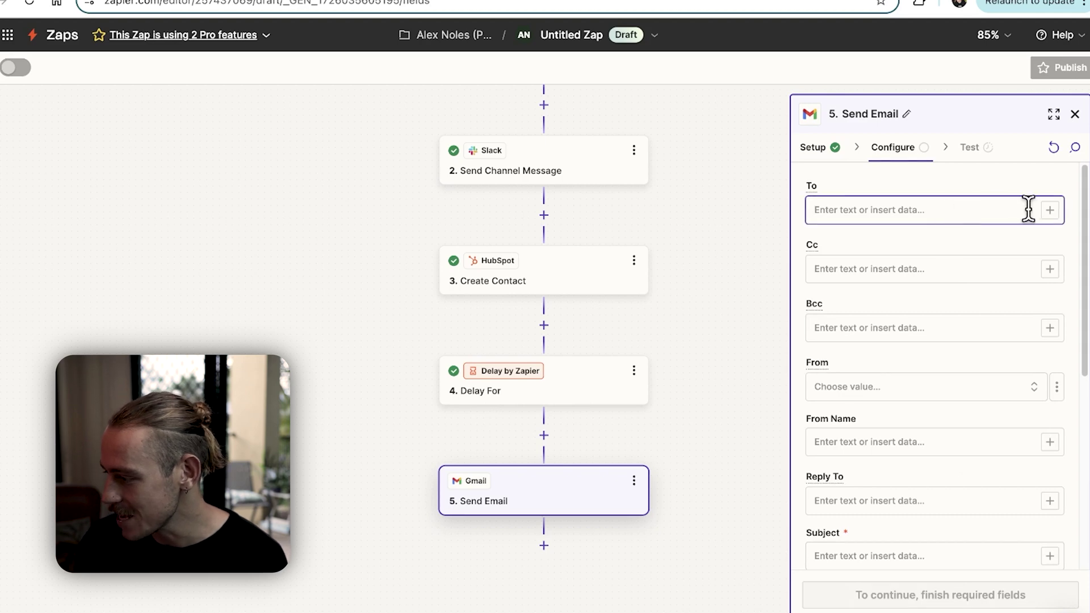
Address the email to the lead's Email from the New Lead trigger.
{"action": "left_click", "coordinate": [1050, 211]}
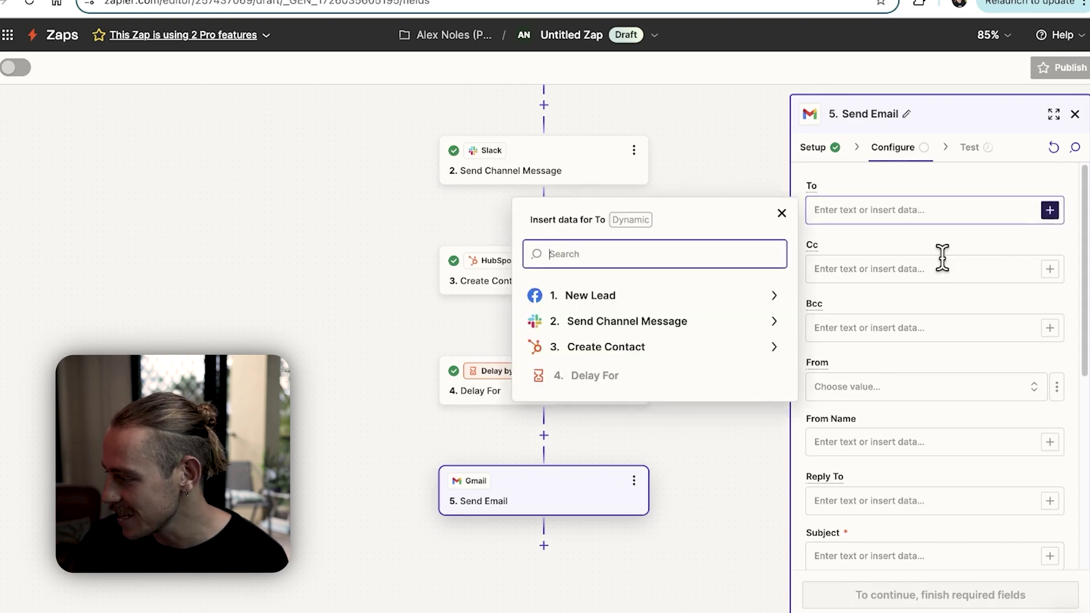
{"action": "left_click", "coordinate": [659, 308]}
{"action": "left_click", "coordinate": [661, 327]}
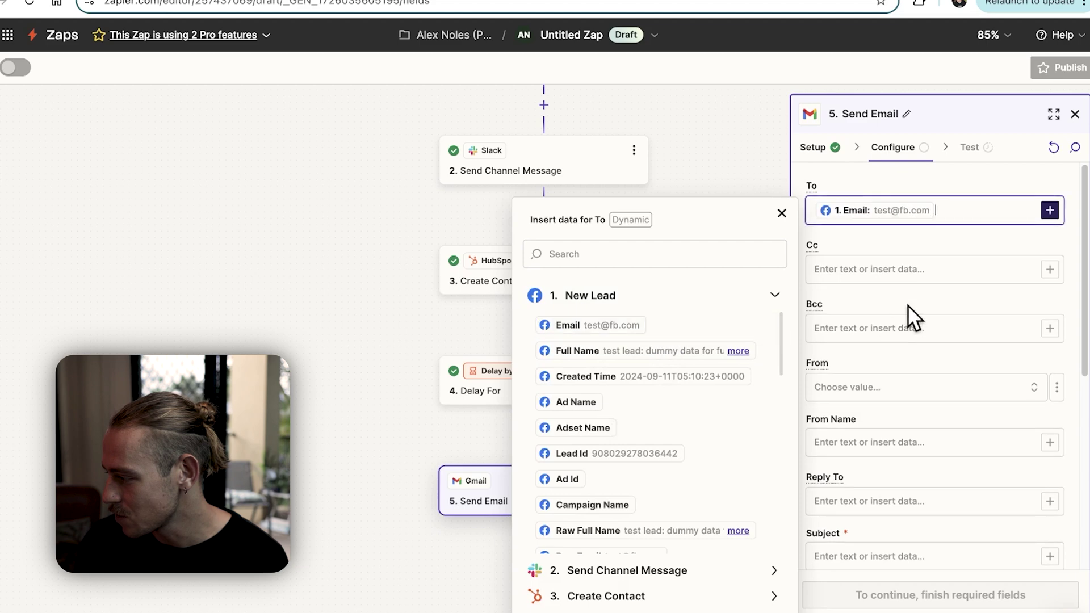
{"action": "left_click", "coordinate": [913, 395]}
{"action": "scroll", "coordinate": [913, 399], "scroll_direction": "down", "scroll_amount": 3}
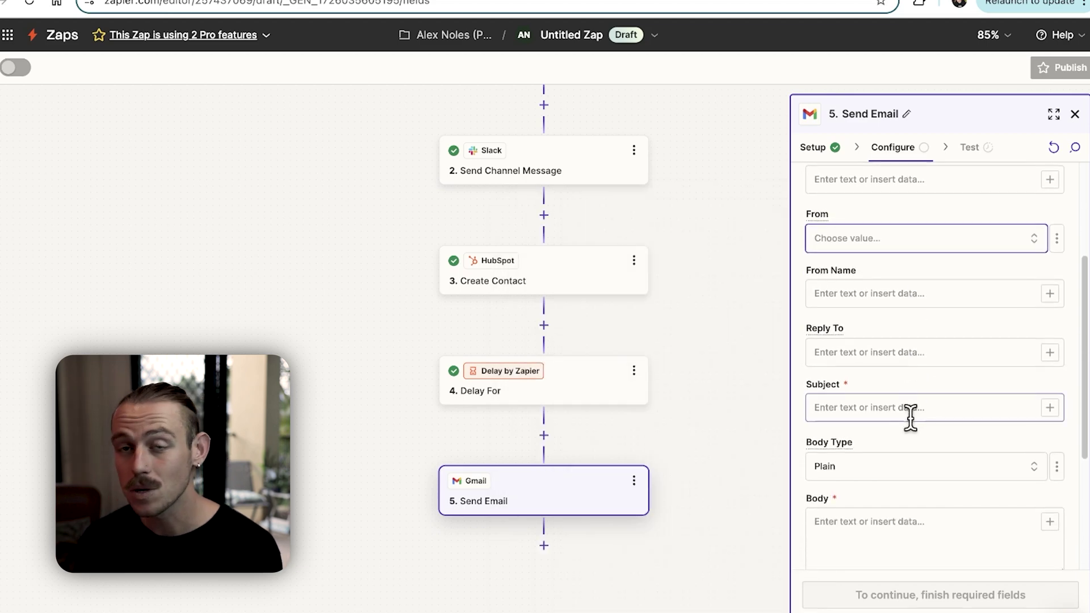
Give the email a 'Welcome' subject with the lead's Full Name and body 'Welcome to the gang!'.
{"action": "left_click", "coordinate": [923, 409]}
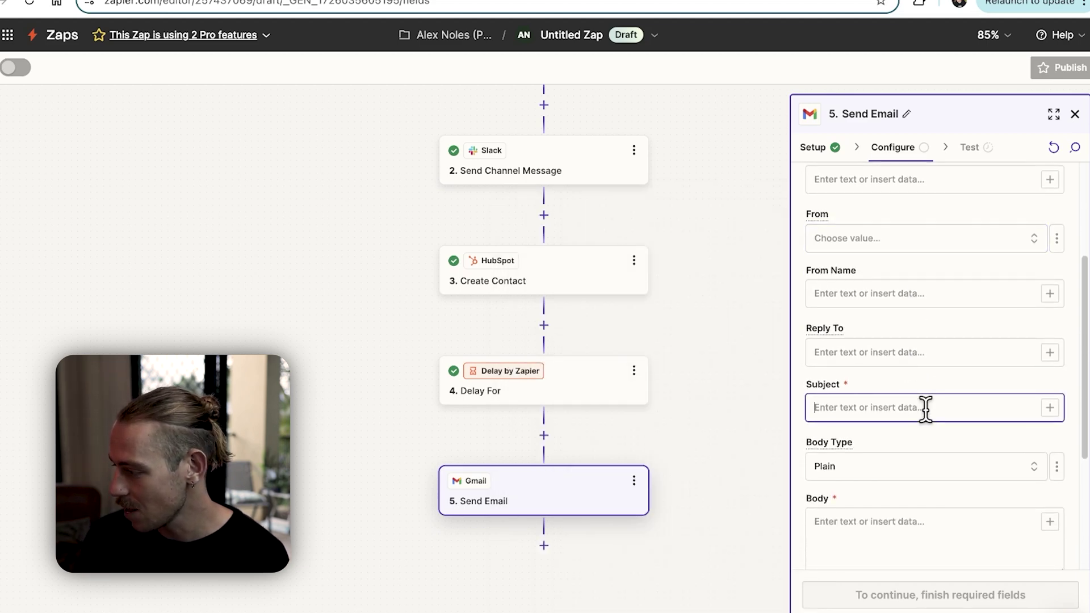
{"action": "type", "text": "Hi"}
{"action": "key", "text": "BackSpace"}
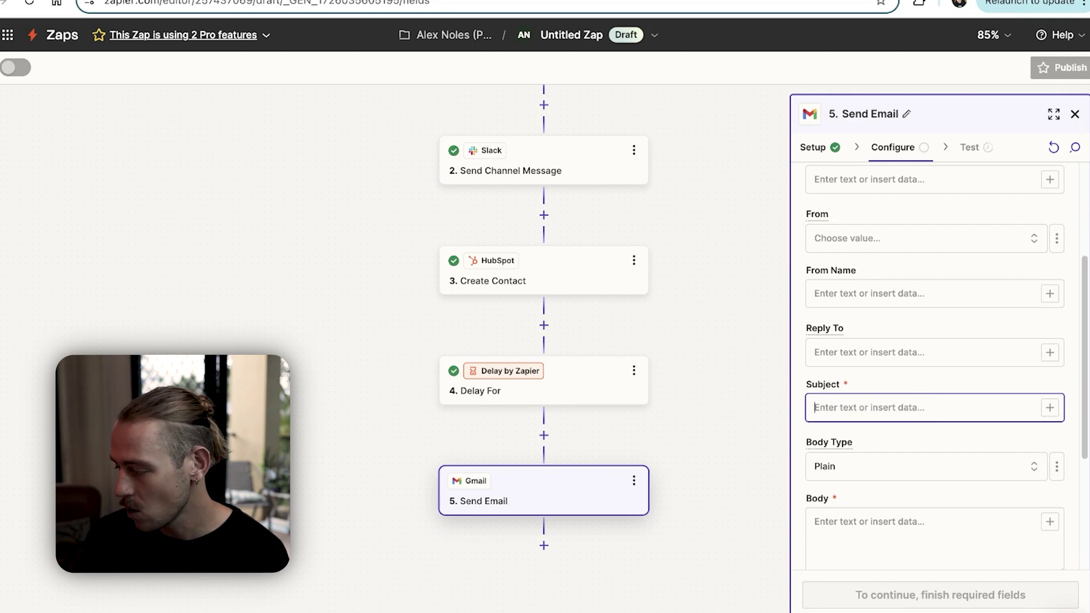
{"action": "type", "text": "Welcome"}
{"action": "left_click", "coordinate": [1050, 408]}
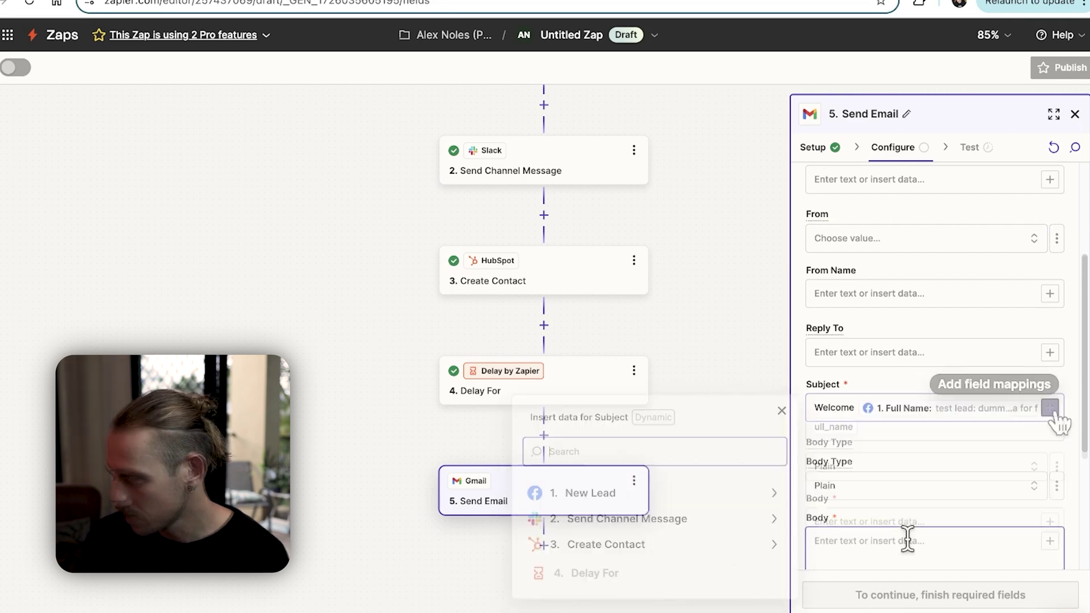
{"action": "left_click", "coordinate": [905, 538]}
{"action": "type", "text": "Welcome to the gang"}
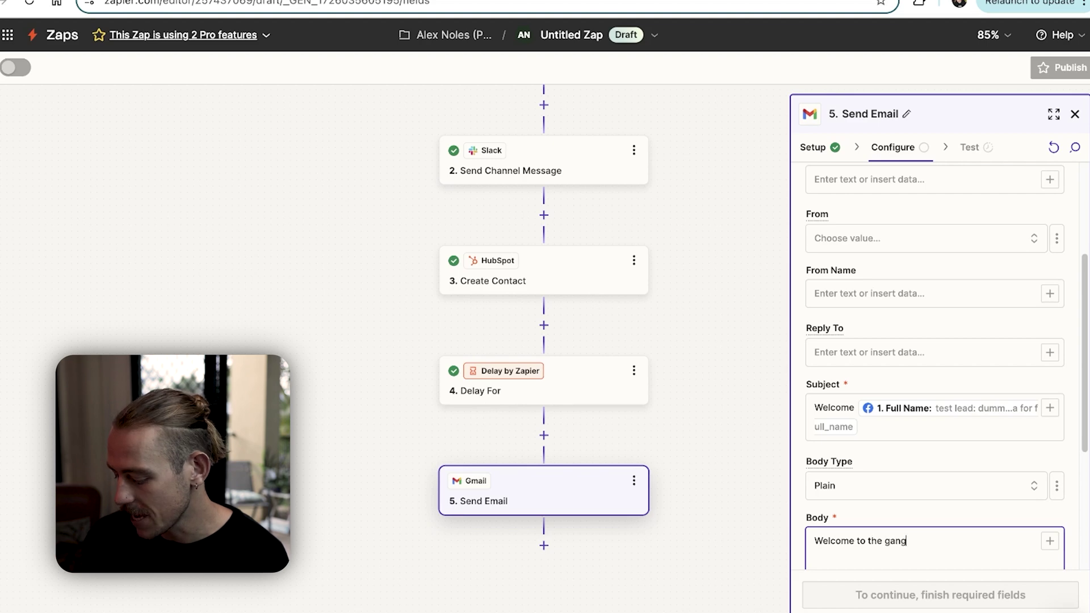
{"action": "type", "text": "!"}
{"action": "scroll", "coordinate": [920, 312], "scroll_direction": "down", "scroll_amount": 4}
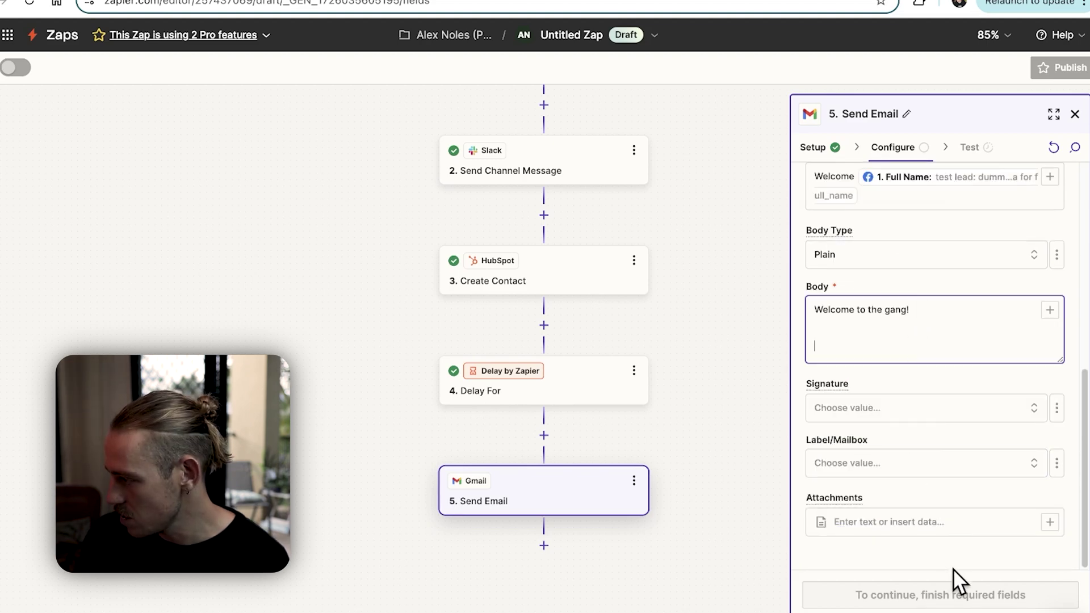
{"action": "left_click", "coordinate": [912, 484]}
{"action": "scroll", "coordinate": [931, 352], "scroll_direction": "up", "scroll_amount": 2}
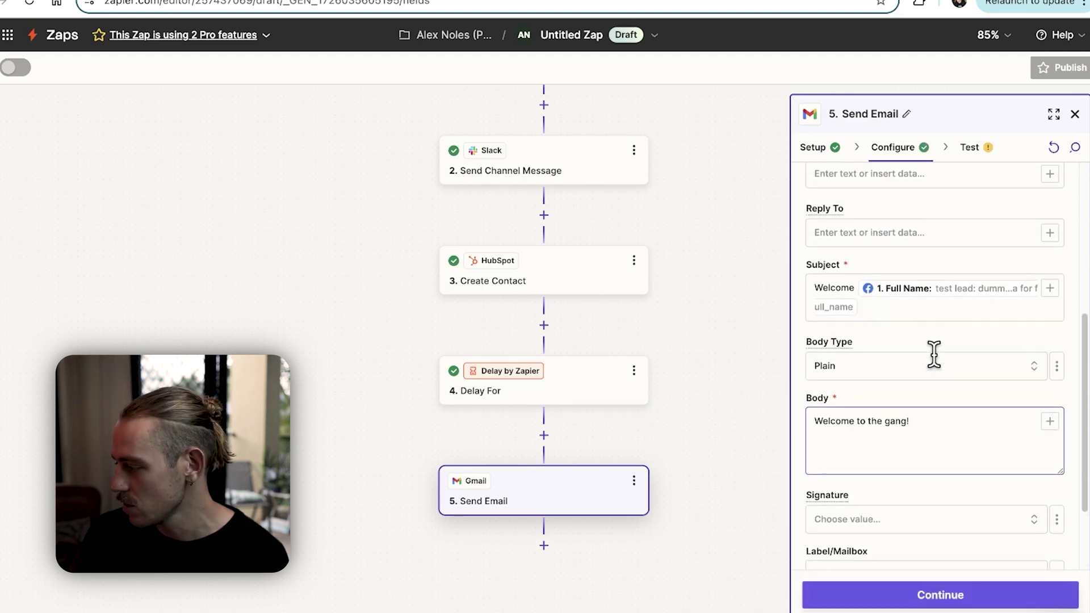
Test the Gmail step so a sample email is sent, then close its panel.
{"action": "left_click", "coordinate": [956, 595]}
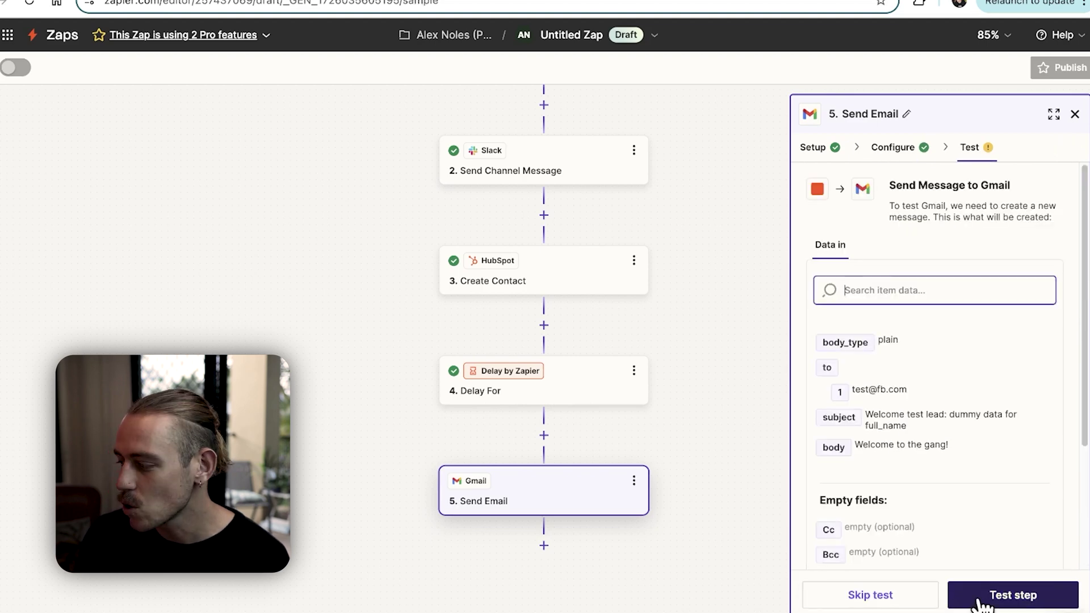
{"action": "left_click", "coordinate": [1002, 596]}
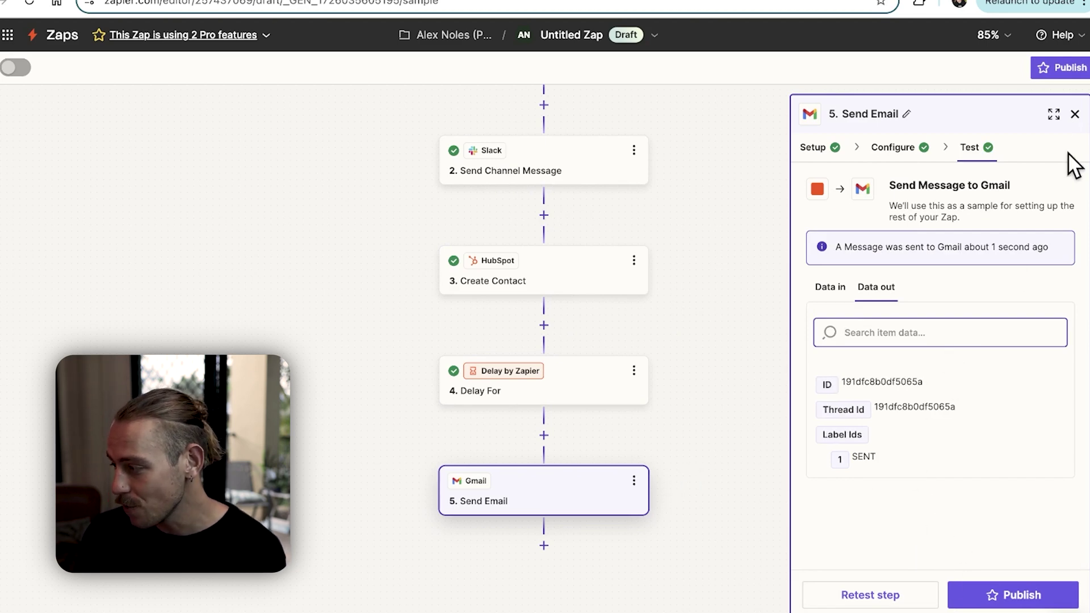
{"action": "left_click", "coordinate": [1075, 114]}
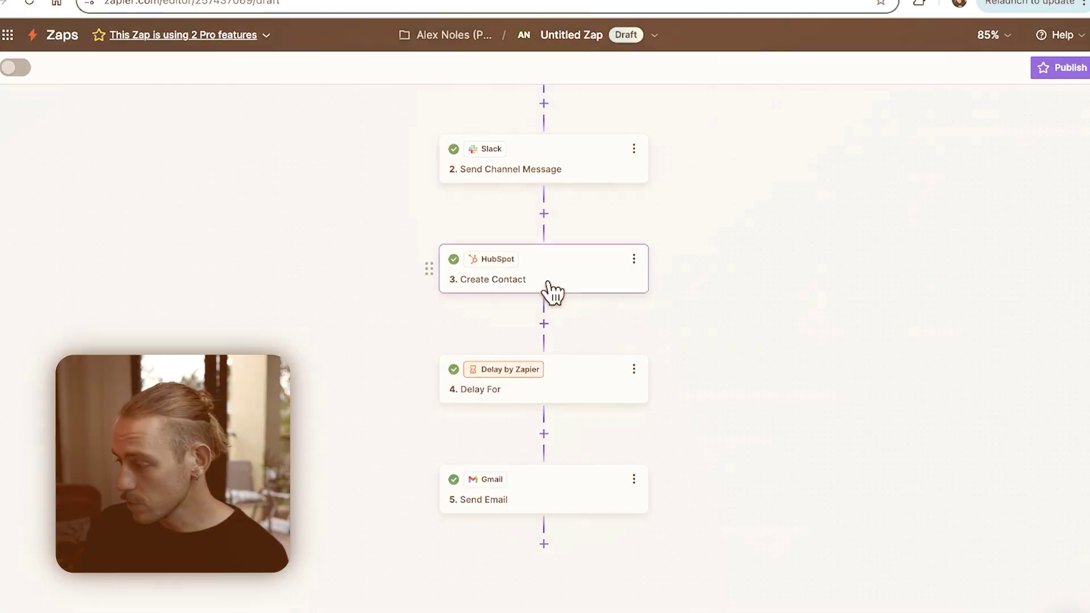
Add a step after Send Email, searching 'facebook' and choosing Facebook Conversions.
{"action": "scroll", "coordinate": [551, 292], "scroll_direction": "down", "scroll_amount": 1}
{"action": "left_click", "coordinate": [543, 527]}
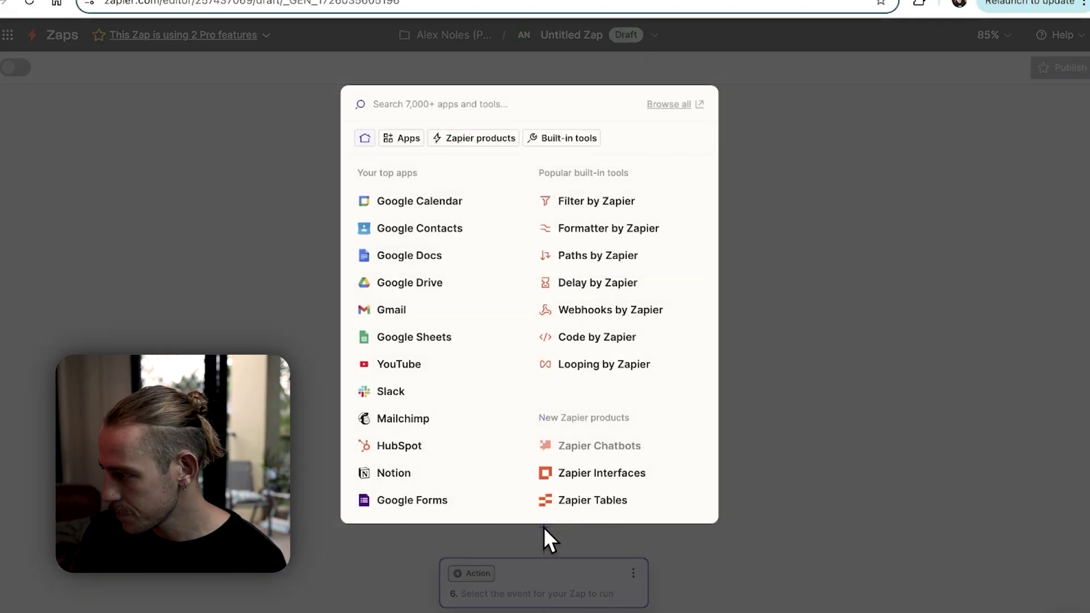
{"action": "type", "text": "facebook"}
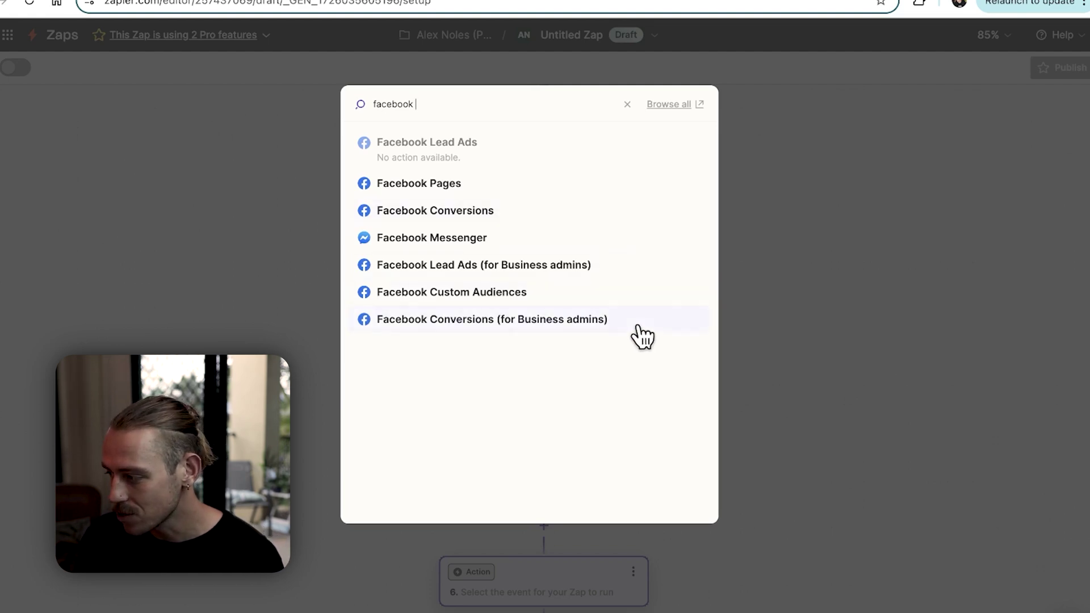
{"action": "left_click", "coordinate": [531, 210]}
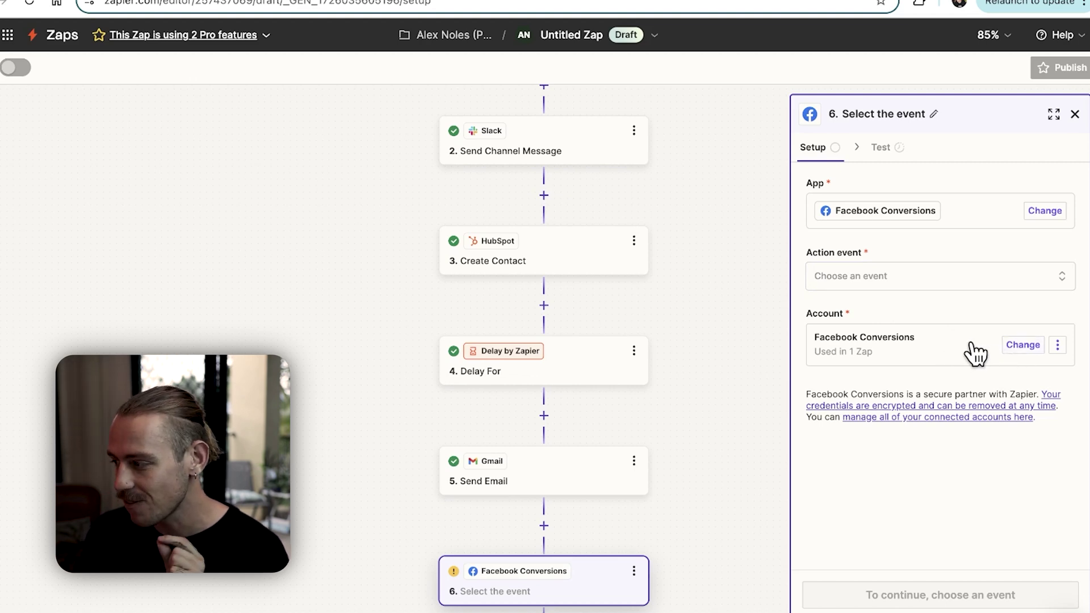
{"action": "scroll", "coordinate": [584, 499], "scroll_direction": "up", "scroll_amount": 3}
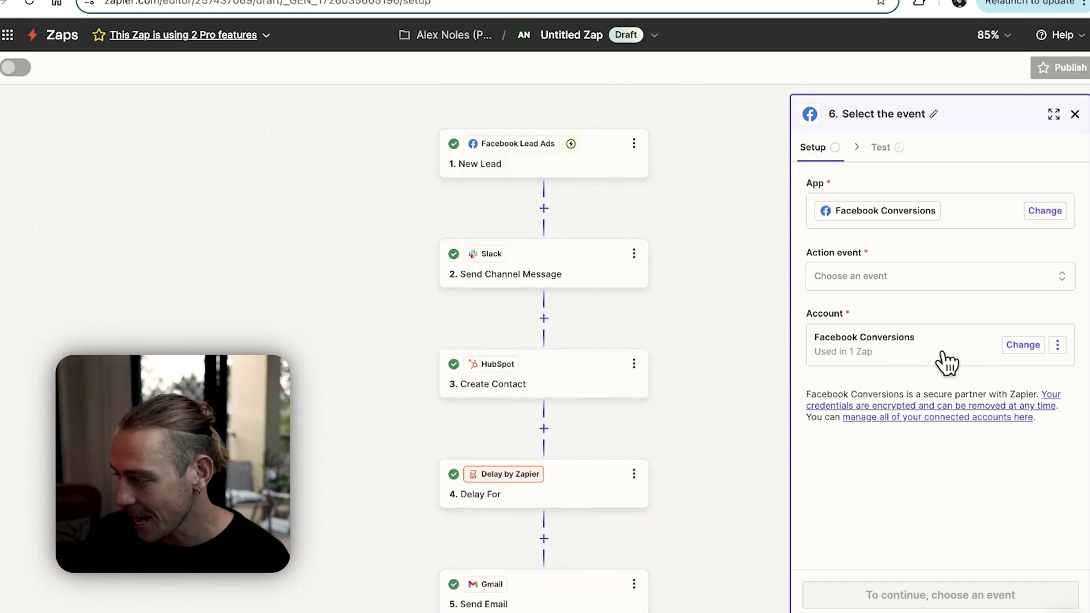
{"action": "scroll", "coordinate": [662, 418], "scroll_direction": "down", "scroll_amount": 2}
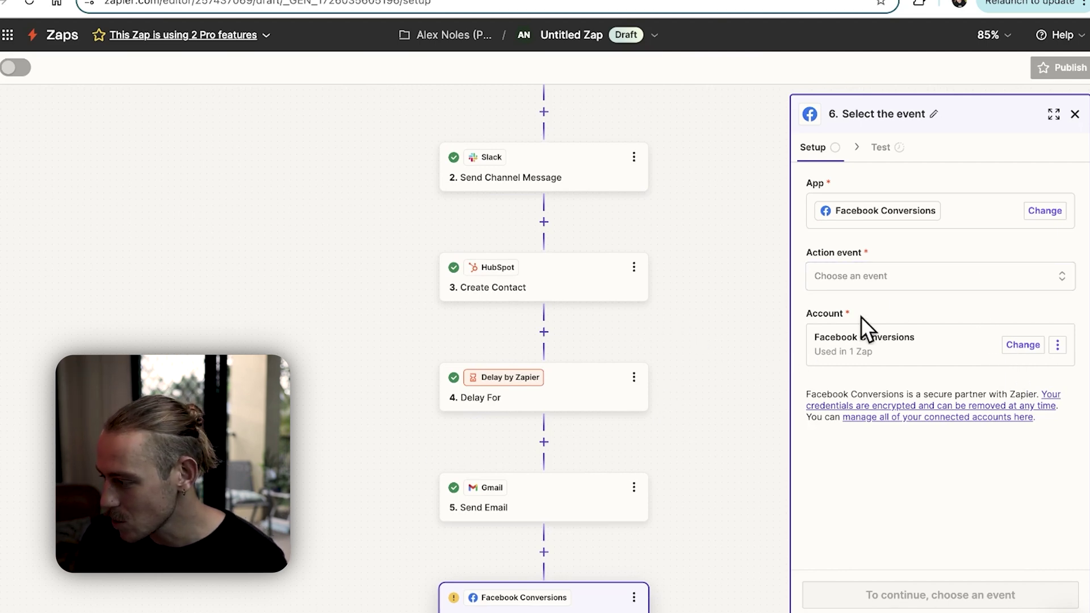
Choose Send Lead Event as the Facebook Conversions action event.
{"action": "left_click", "coordinate": [920, 282]}
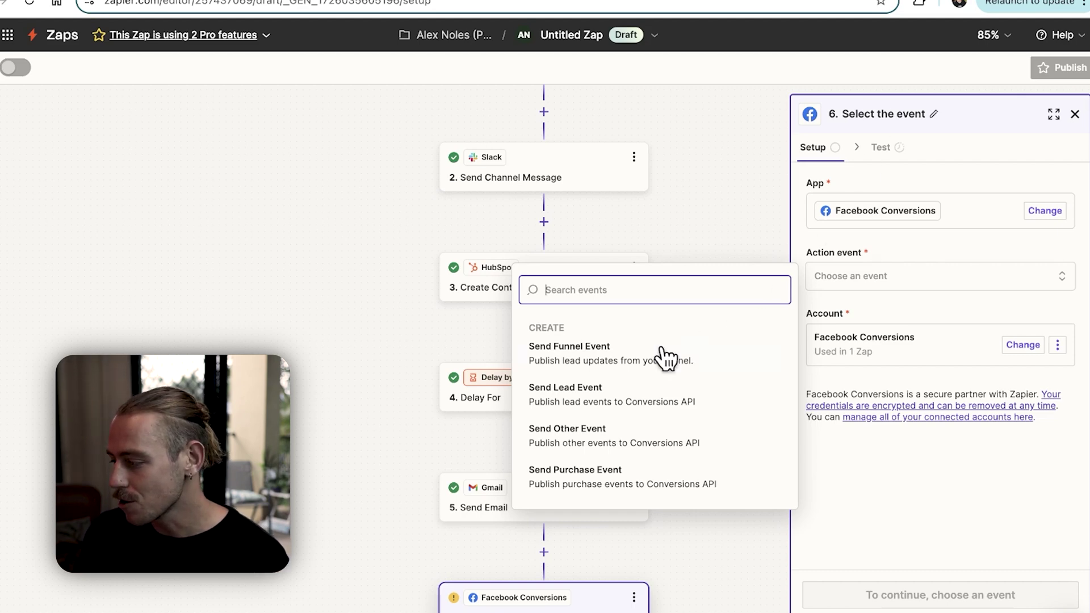
{"action": "left_click", "coordinate": [657, 398]}
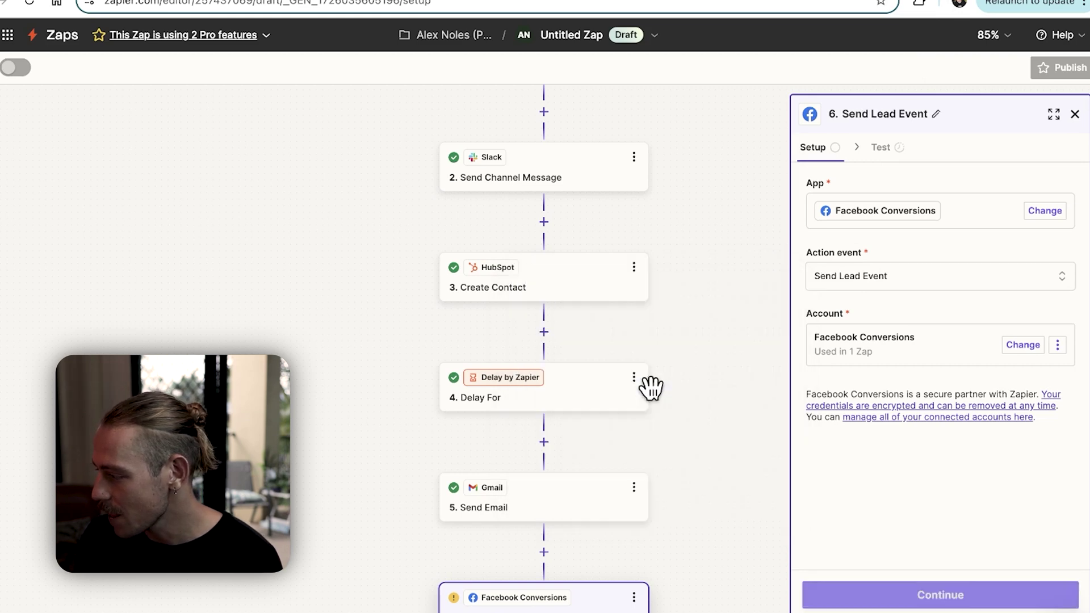
Set Action Source to Website and choose the Wild Forage Co business account.
{"action": "left_click", "coordinate": [1005, 603]}
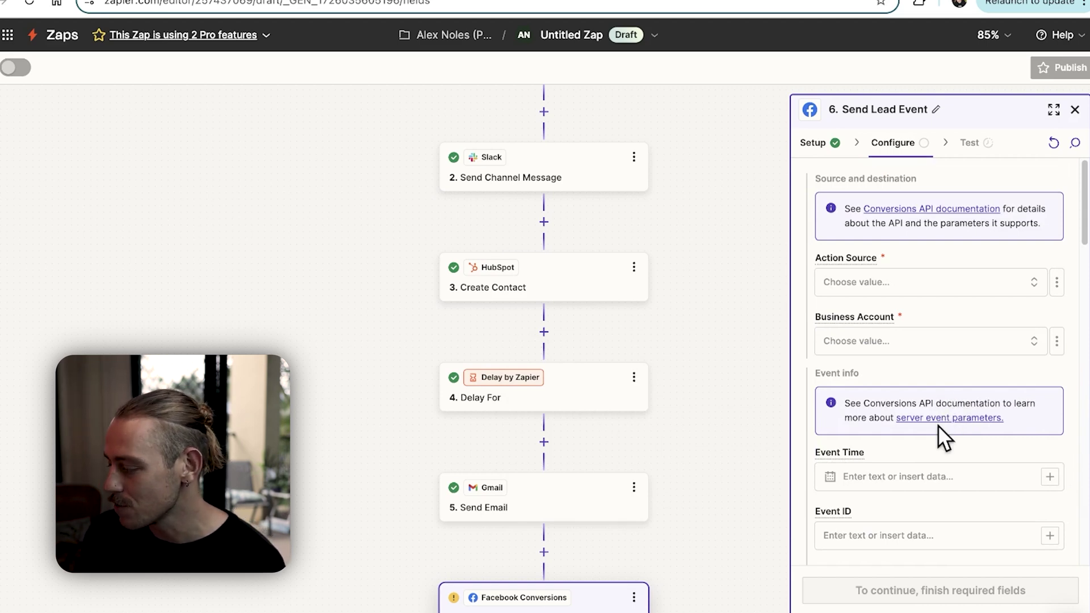
{"action": "left_click", "coordinate": [968, 285]}
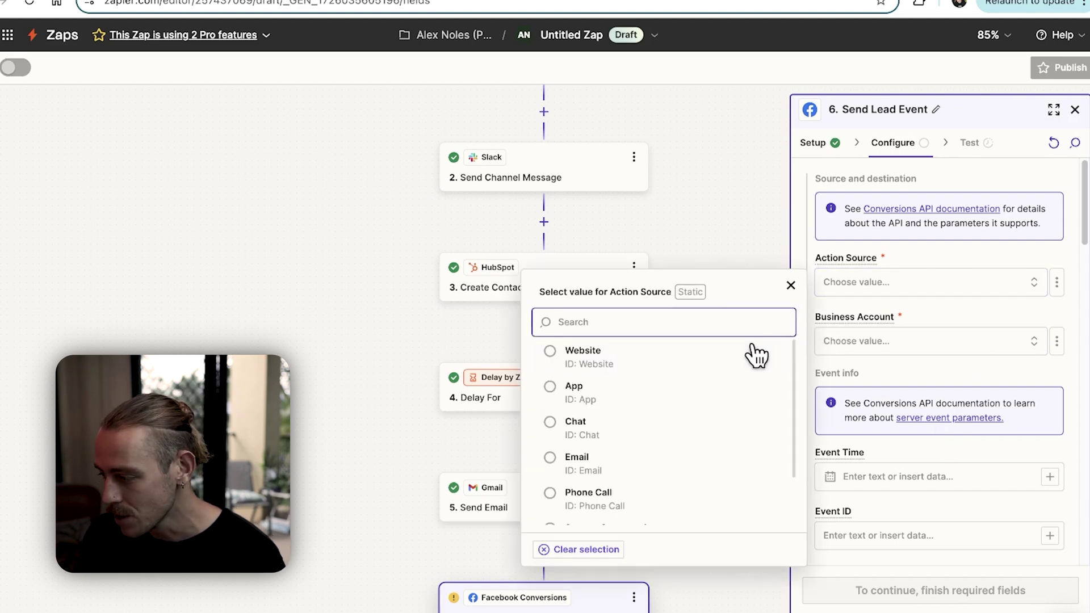
{"action": "left_click", "coordinate": [708, 357]}
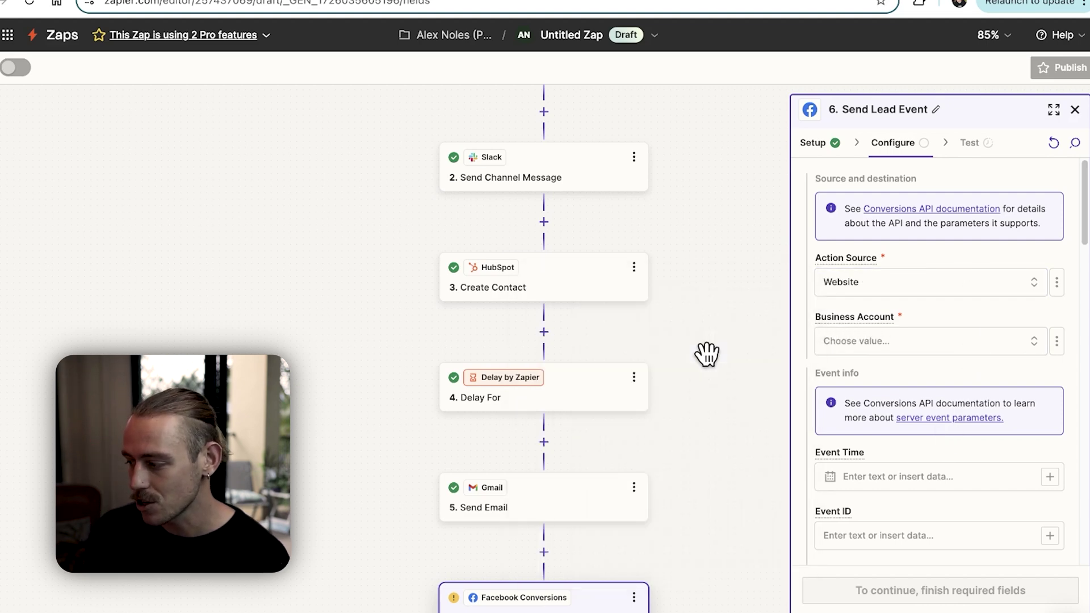
{"action": "left_click", "coordinate": [909, 347]}
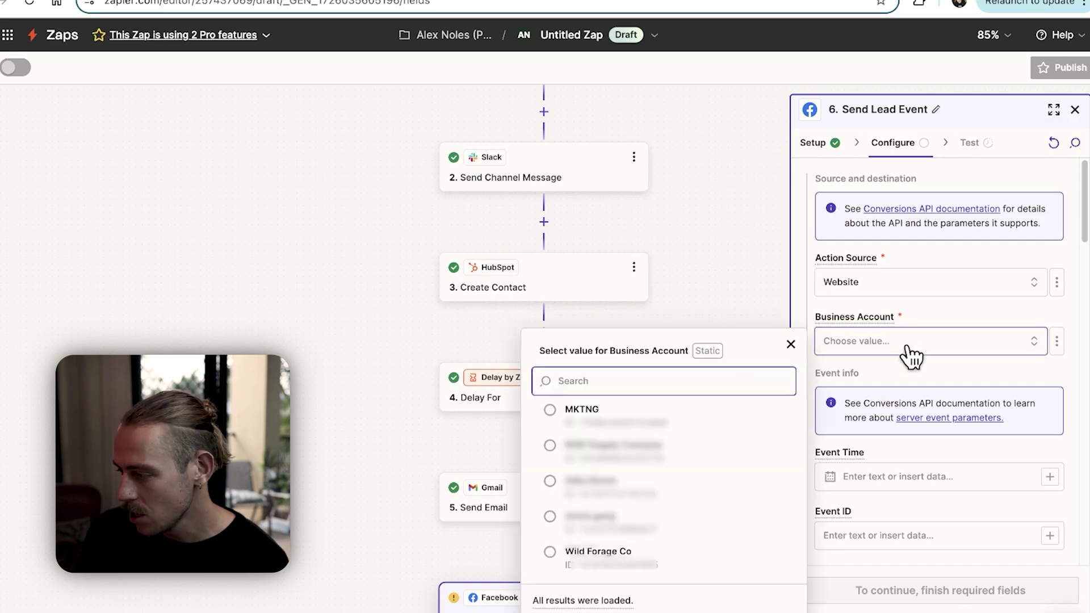
{"action": "left_click", "coordinate": [761, 569]}
{"action": "scroll", "coordinate": [926, 333], "scroll_direction": "down", "scroll_amount": 3}
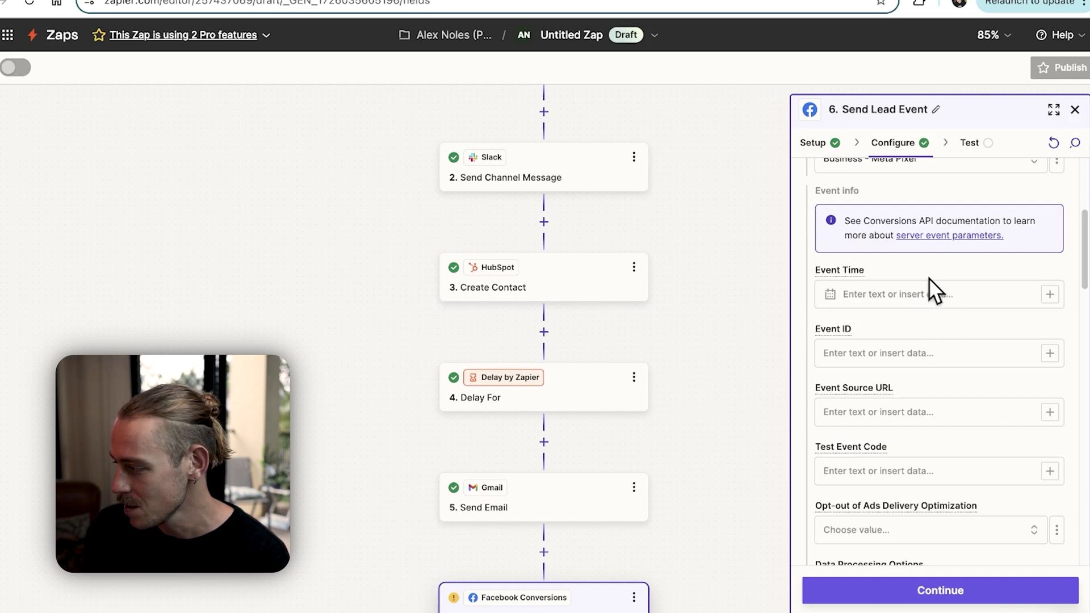
Map the lead's Created Time into Event Time and its Lead Id into Event ID.
{"action": "left_click", "coordinate": [1050, 294]}
{"action": "type", "text": "crea"}
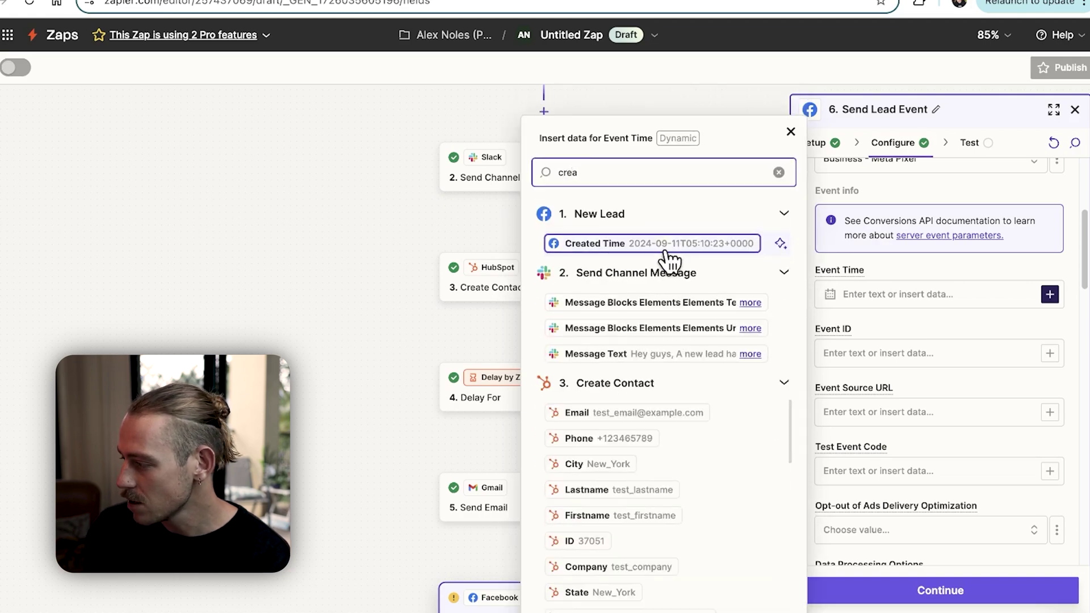
{"action": "left_click", "coordinate": [667, 247]}
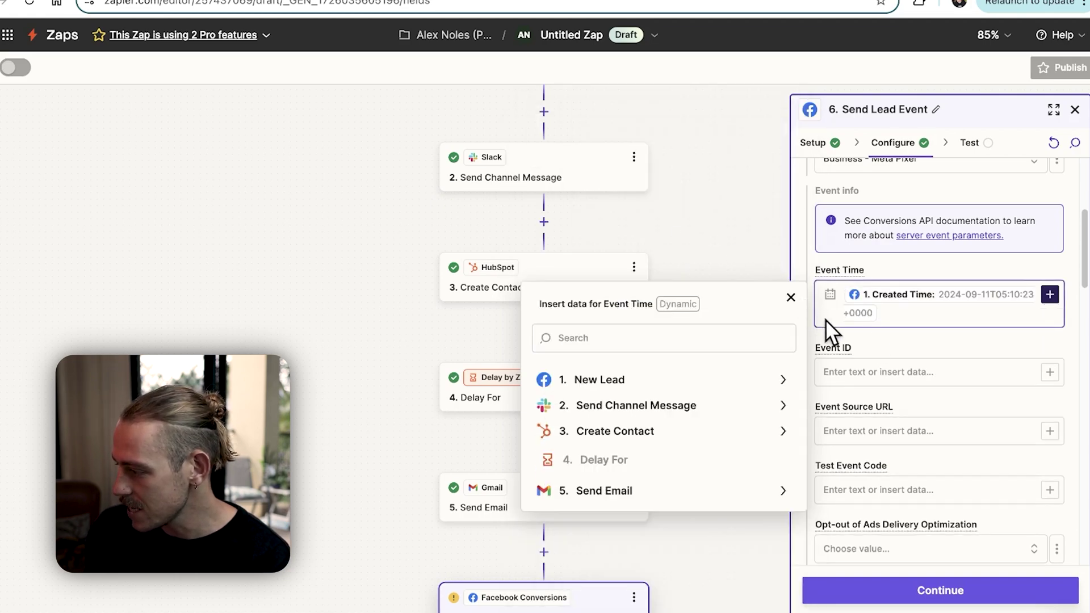
{"action": "left_click", "coordinate": [1050, 372]}
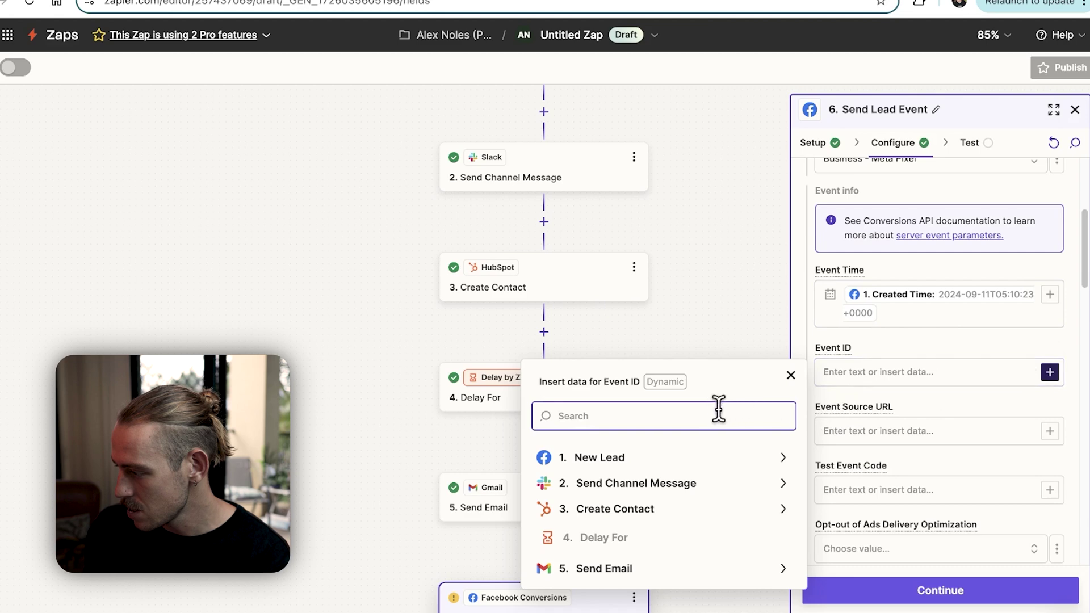
{"action": "type", "text": "id"}
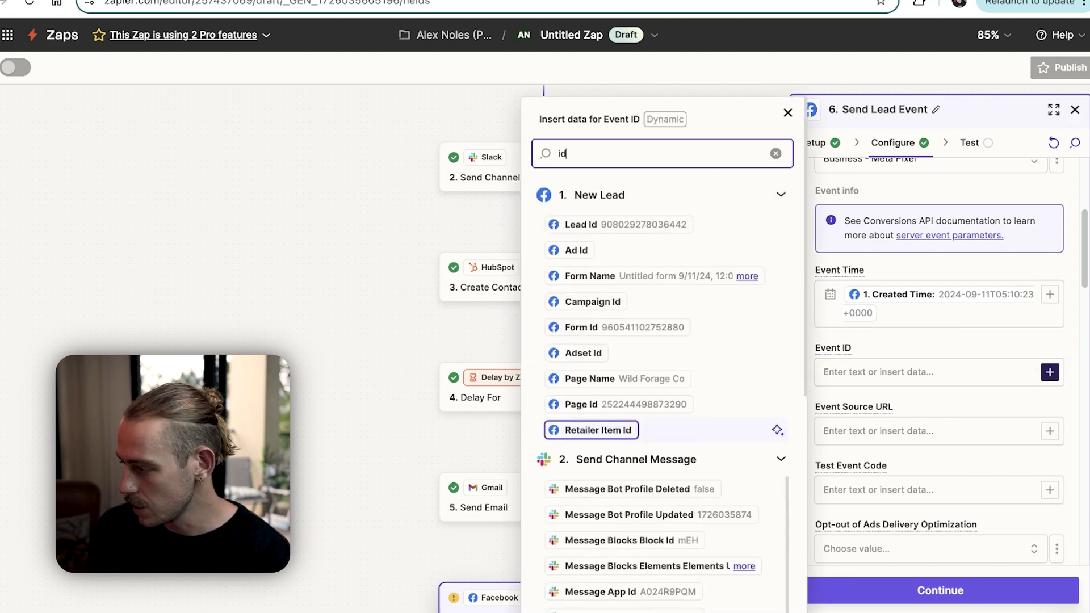
{"action": "left_click", "coordinate": [648, 236]}
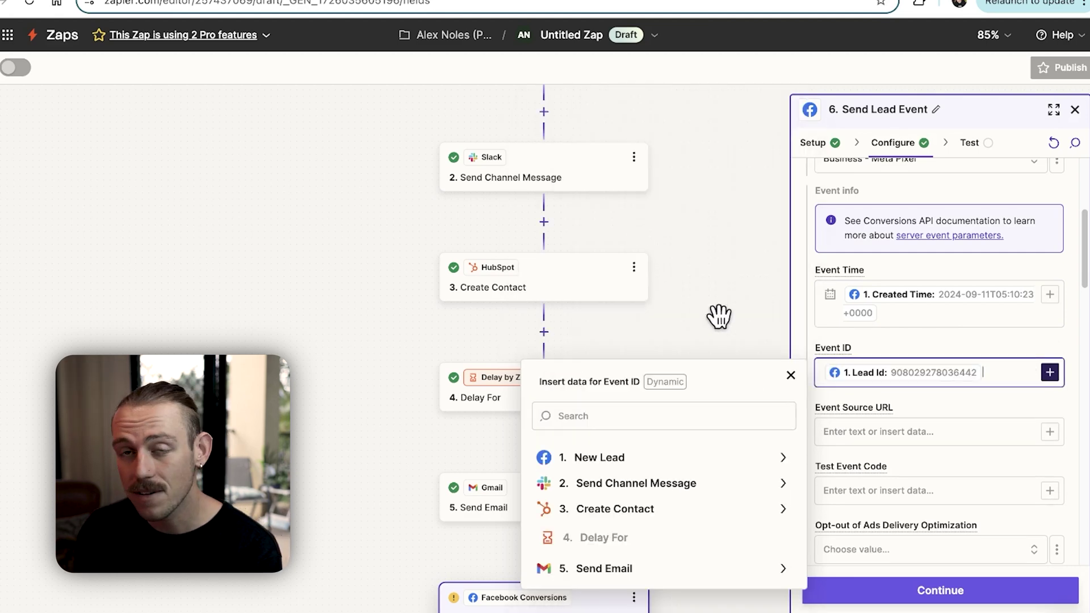
Map the lead's Form Id into the Event Source URL field.
{"action": "left_click", "coordinate": [947, 437]}
{"action": "scroll", "coordinate": [948, 435], "scroll_direction": "down", "scroll_amount": 2}
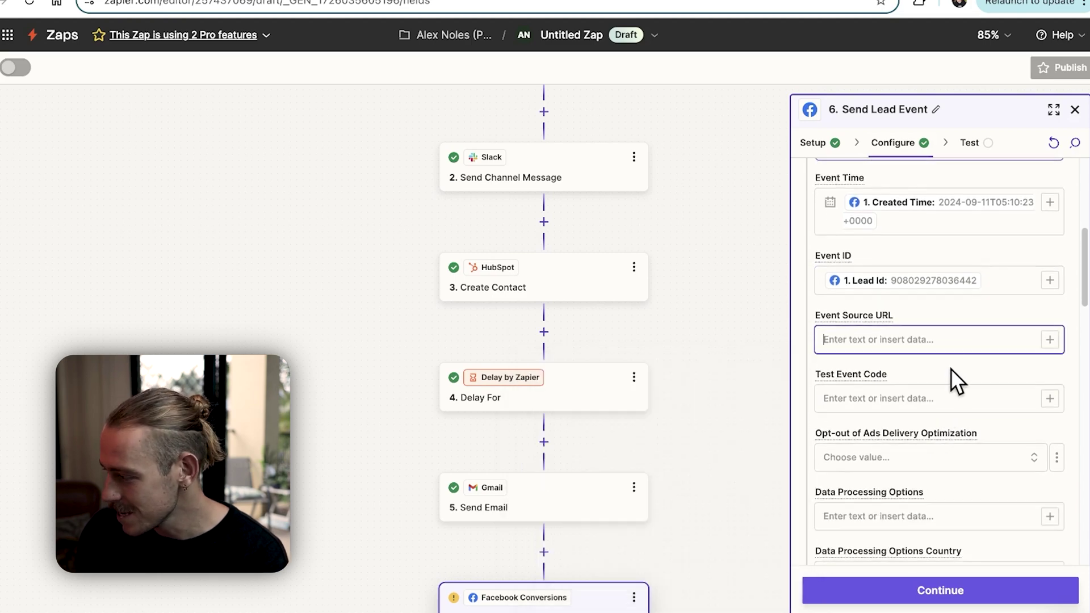
{"action": "left_click", "coordinate": [1050, 338]}
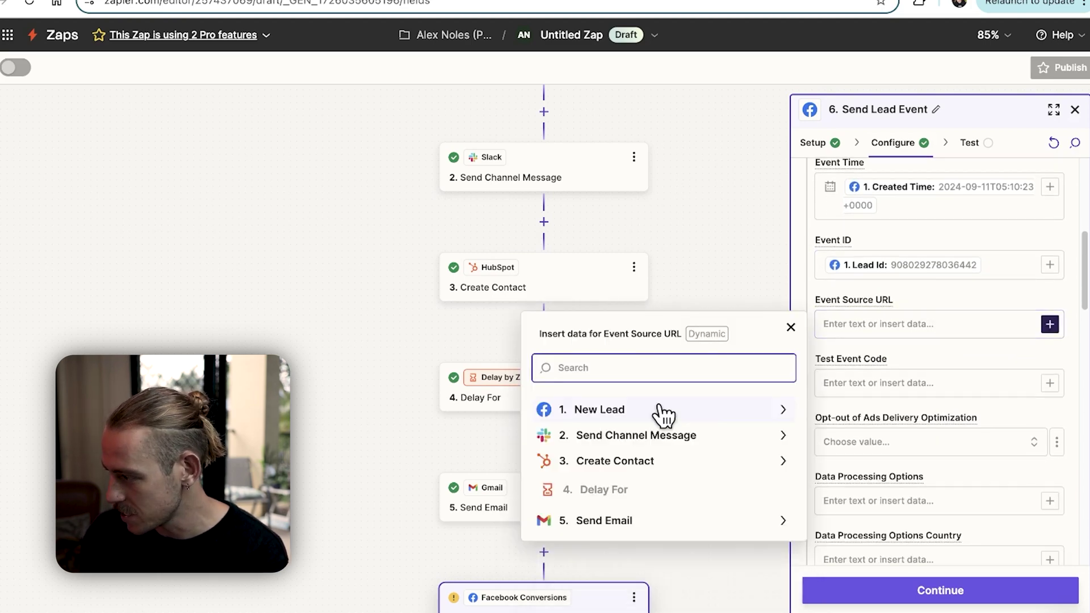
{"action": "left_click", "coordinate": [632, 370]}
{"action": "type", "text": "form"}
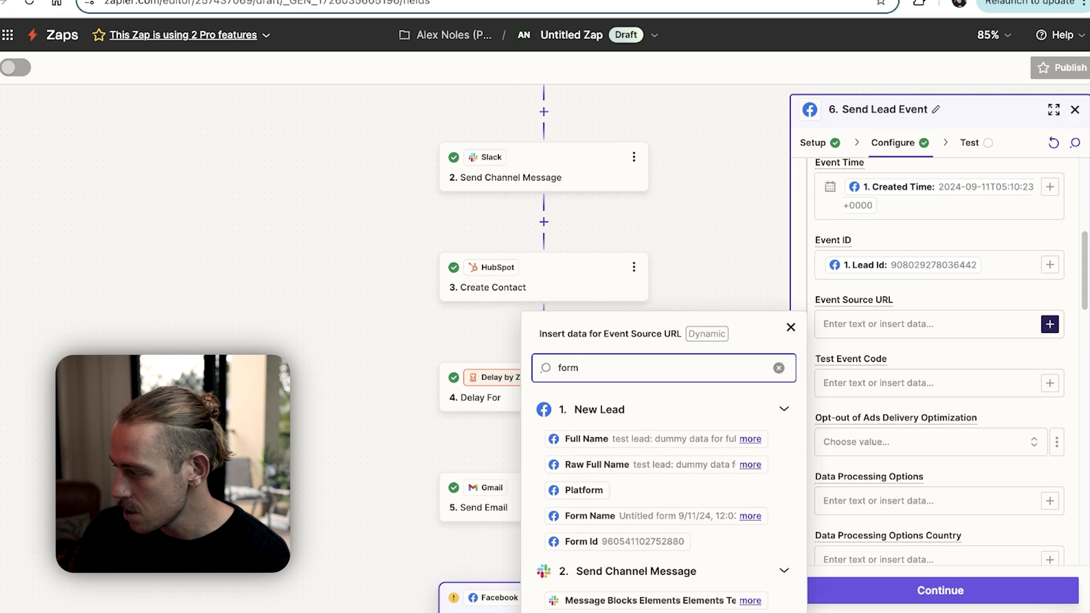
{"action": "left_click", "coordinate": [681, 541]}
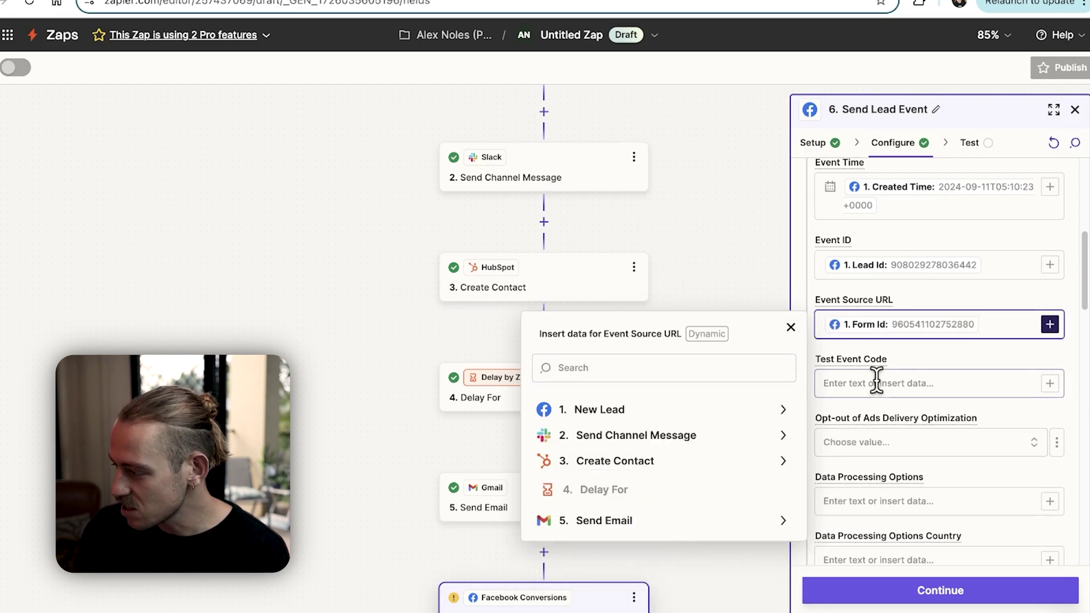
{"action": "left_click", "coordinate": [938, 387]}
{"action": "scroll", "coordinate": [941, 392], "scroll_direction": "down", "scroll_amount": 2}
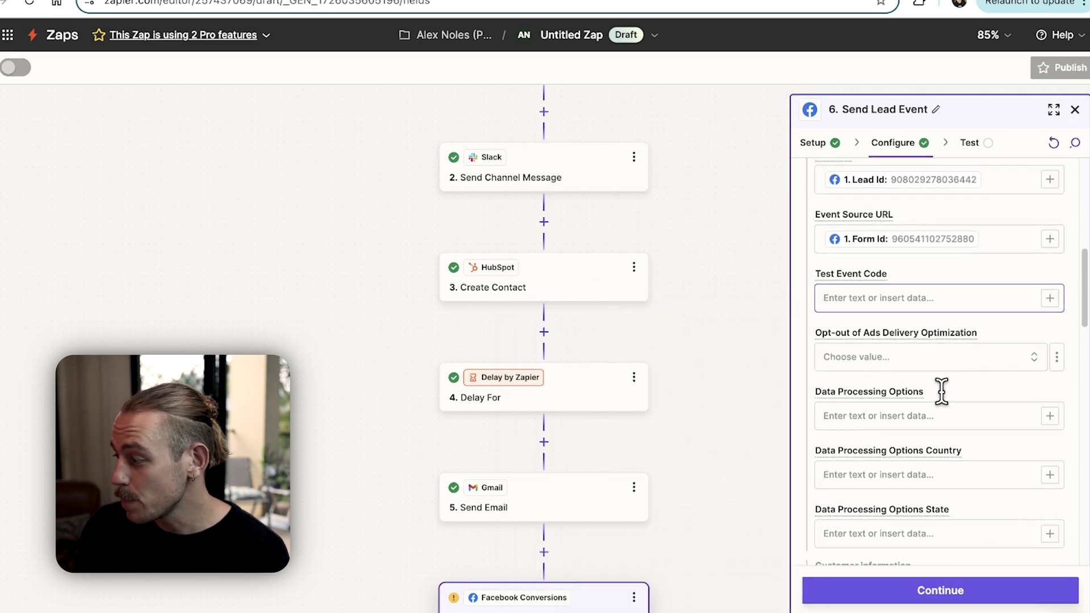
{"action": "left_click", "coordinate": [964, 361]}
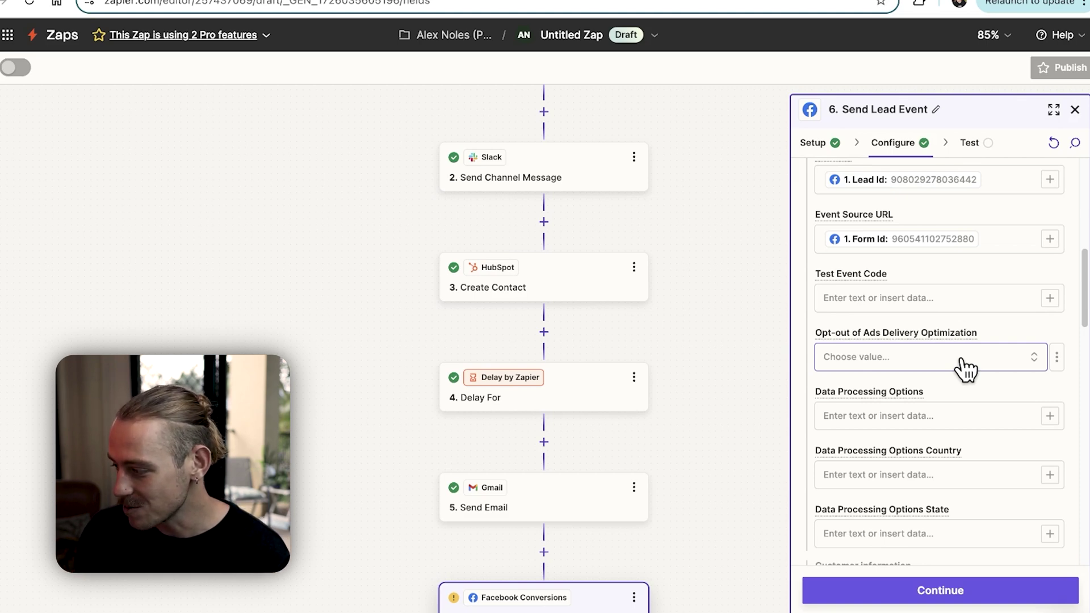
Choose False in the Opt-out of Ads Delivery Optimization dropdown.
{"action": "left_click", "coordinate": [965, 369]}
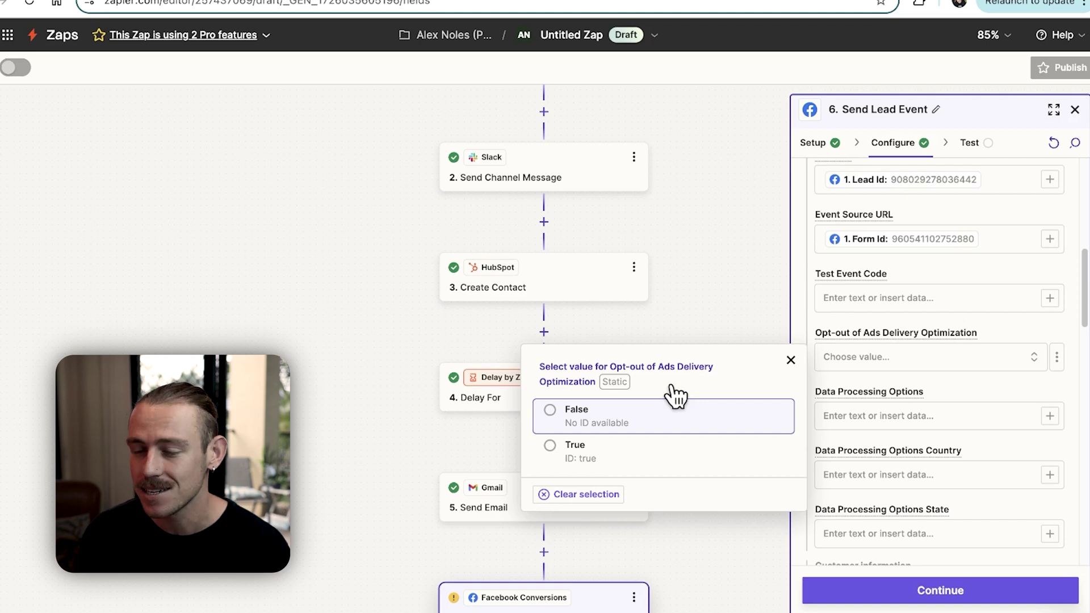
{"action": "left_click", "coordinate": [664, 422]}
{"action": "scroll", "coordinate": [677, 418], "scroll_direction": "down", "scroll_amount": 1}
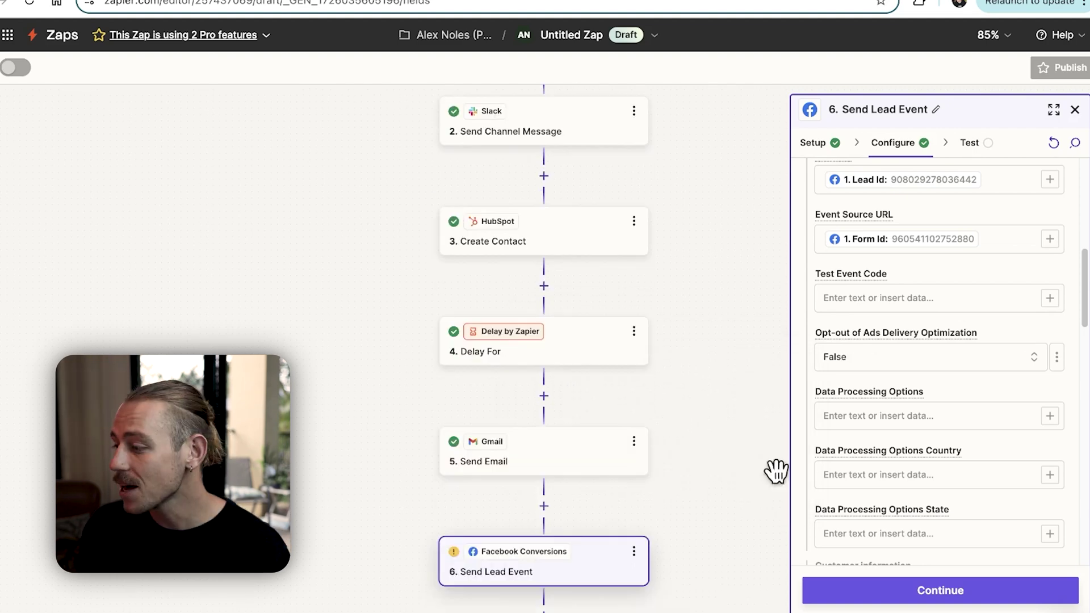
{"action": "scroll", "coordinate": [918, 419], "scroll_direction": "down", "scroll_amount": 1}
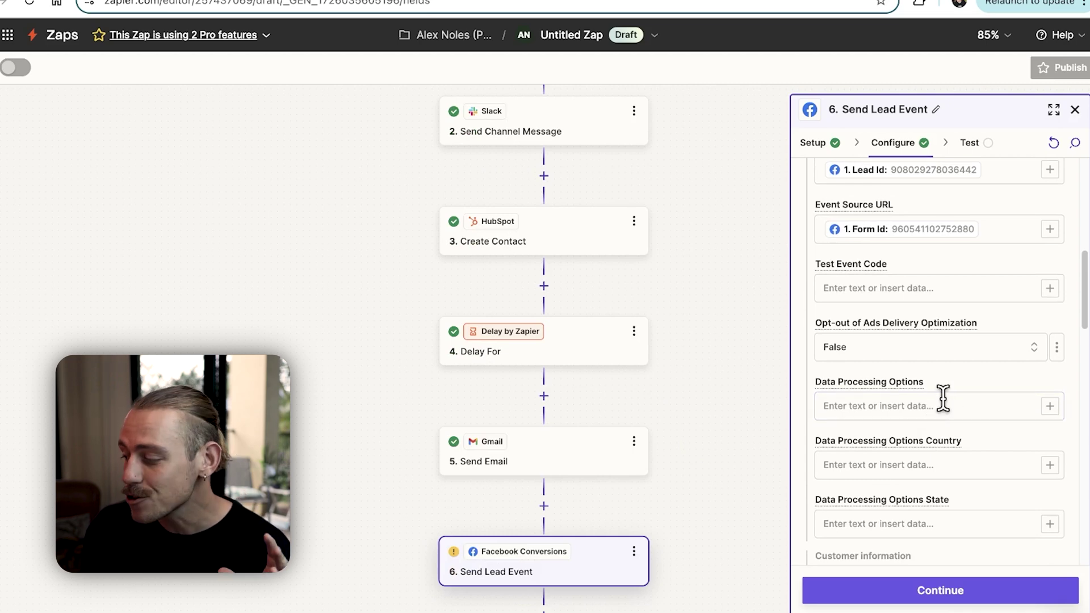
{"action": "left_click", "coordinate": [943, 399]}
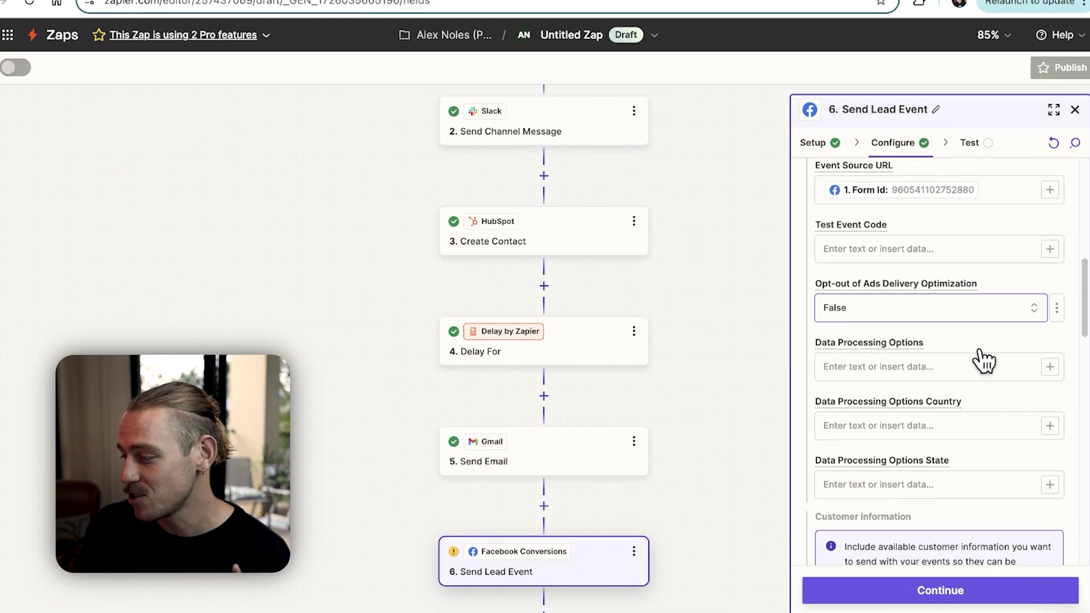
{"action": "mouse_move", "coordinate": [906, 345]}
{"action": "left_mouse_down"}
{"action": "mouse_move", "coordinate": [822, 344]}
{"action": "mouse_move", "coordinate": [921, 344]}
{"action": "left_mouse_up"}
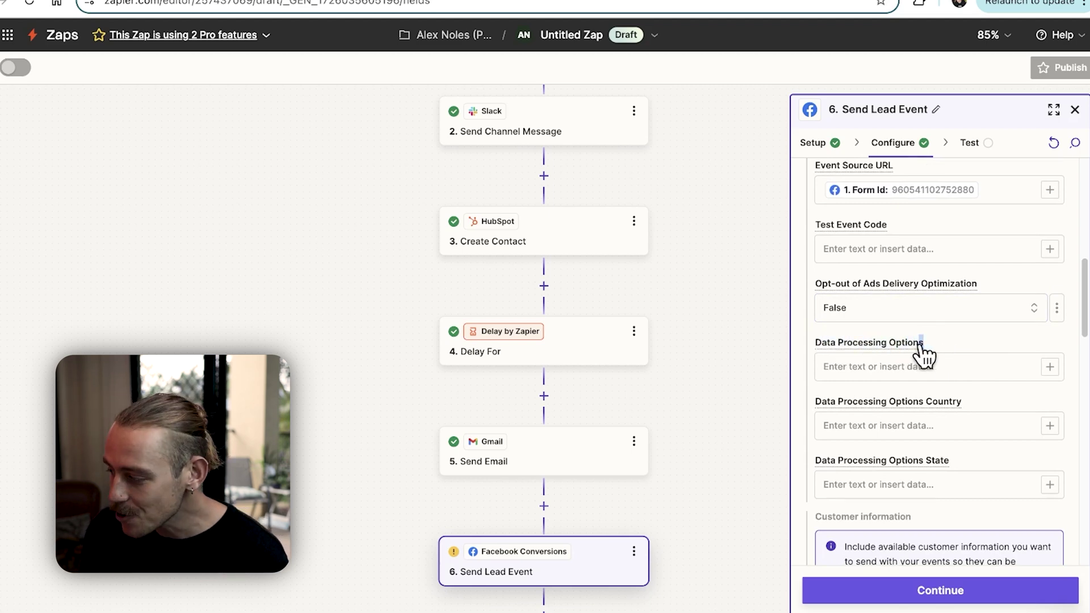
{"action": "left_click", "coordinate": [1015, 396]}
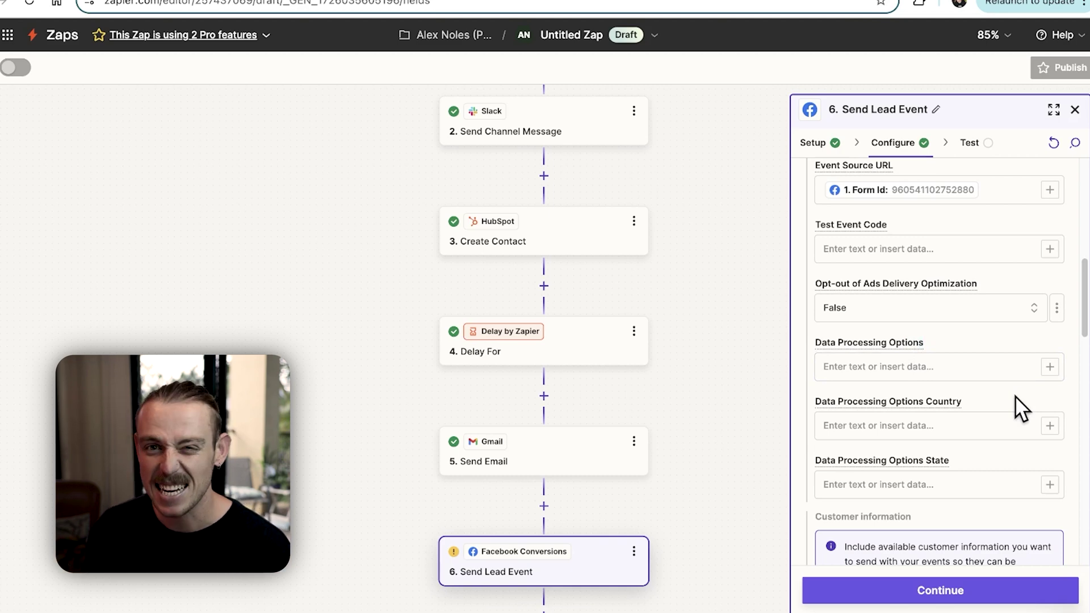
{"action": "left_click", "coordinate": [997, 421]}
{"action": "scroll", "coordinate": [996, 420], "scroll_direction": "down", "scroll_amount": 2}
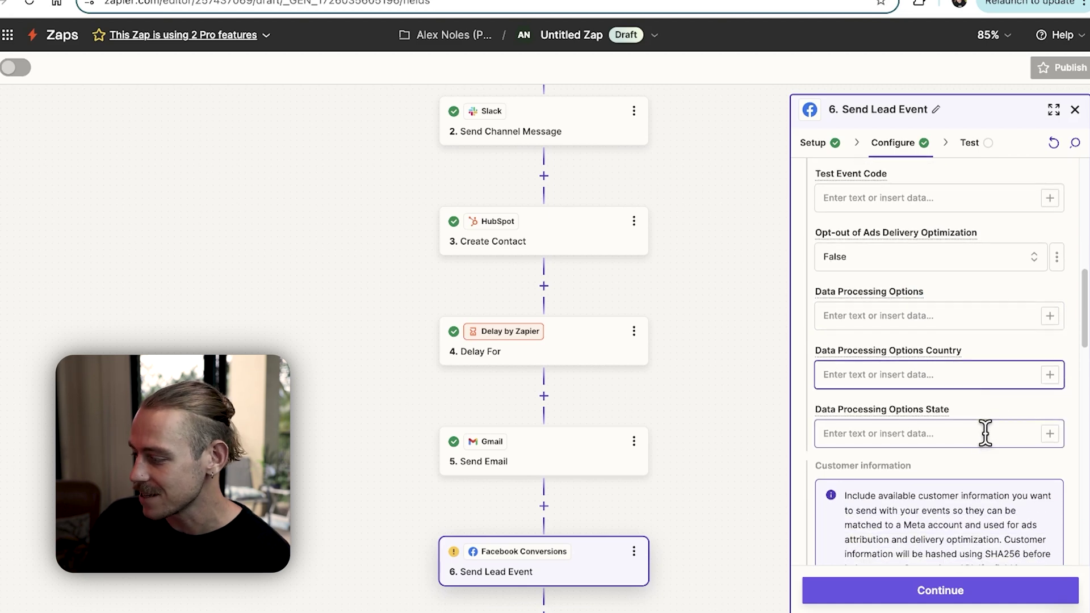
{"action": "left_click", "coordinate": [974, 434]}
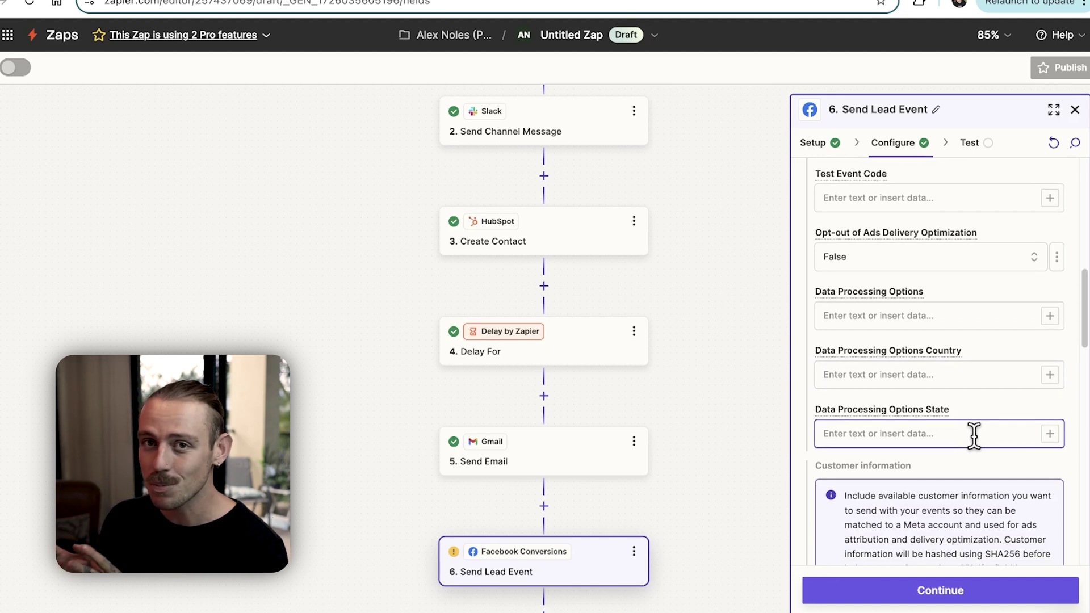
{"action": "scroll", "coordinate": [973, 434], "scroll_direction": "down", "scroll_amount": 2}
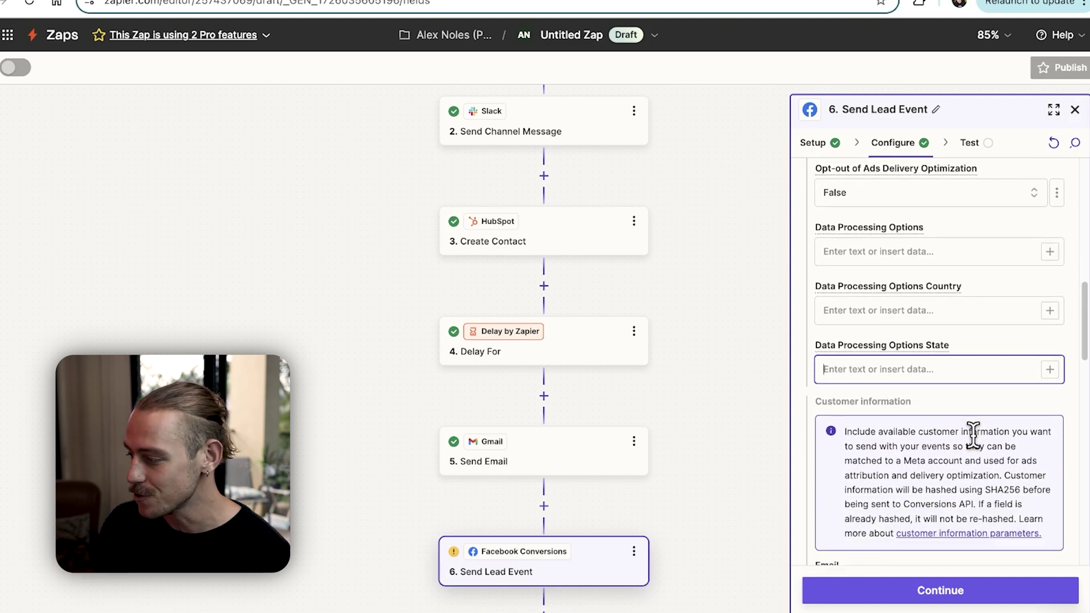
{"action": "scroll", "coordinate": [978, 438], "scroll_direction": "down", "scroll_amount": 5}
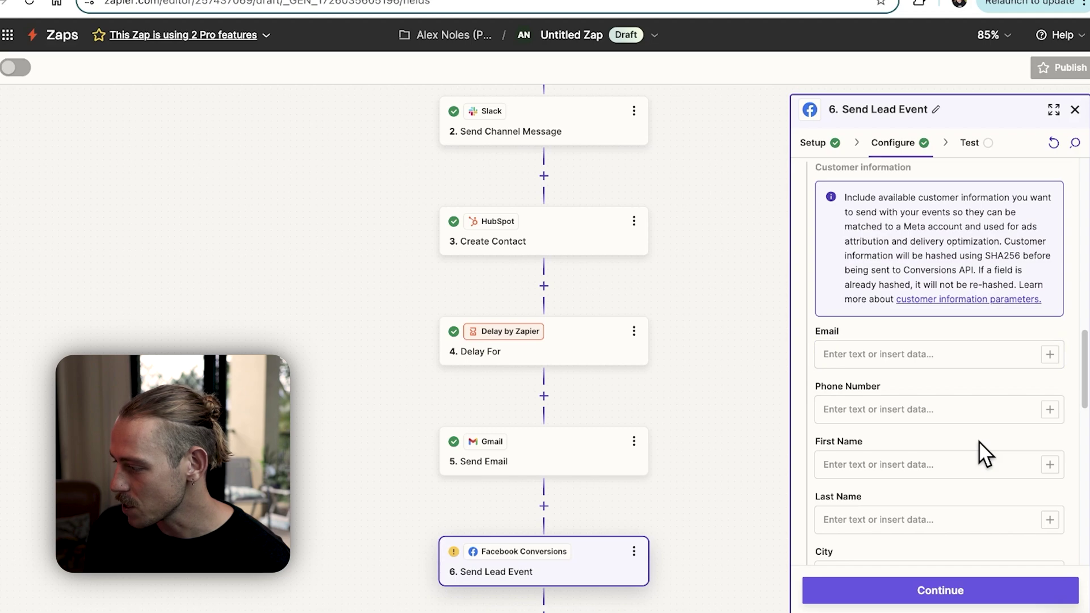
Map the lead's Email into Email and its Full Name into First Name.
{"action": "left_click", "coordinate": [1050, 354]}
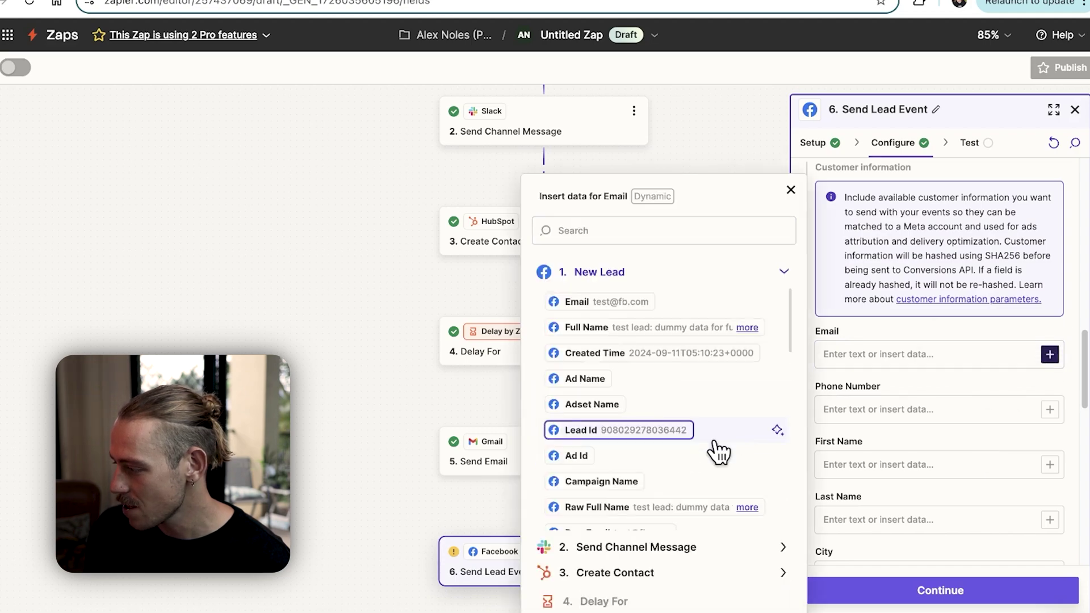
{"action": "left_click", "coordinate": [606, 307]}
{"action": "left_click", "coordinate": [1050, 465]}
{"action": "type", "text": "full"}
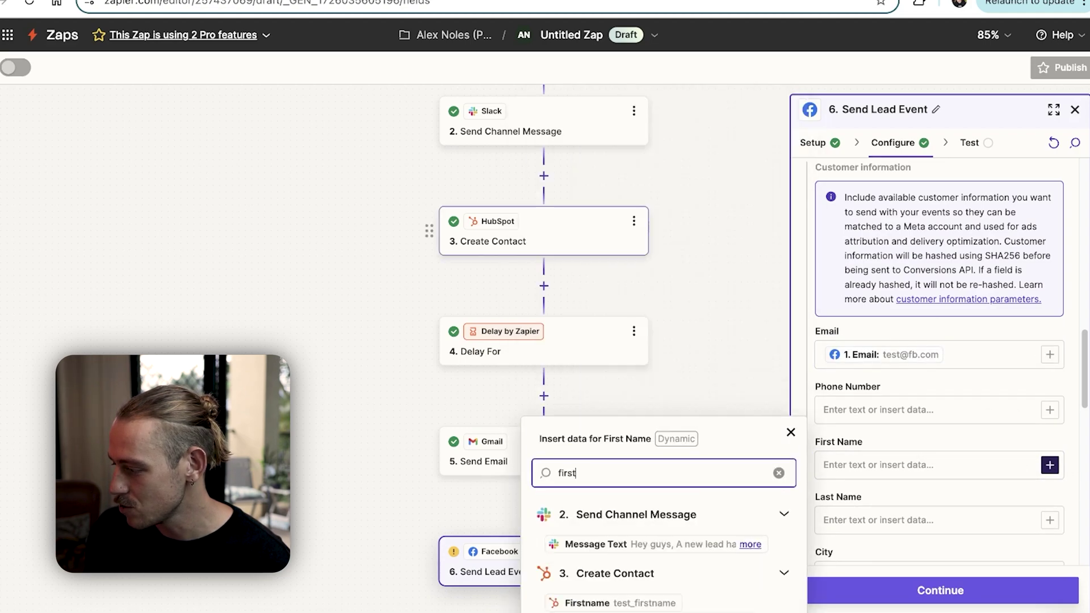
{"action": "left_click", "coordinate": [674, 477]}
{"action": "scroll", "coordinate": [927, 428], "scroll_direction": "down", "scroll_amount": 10}
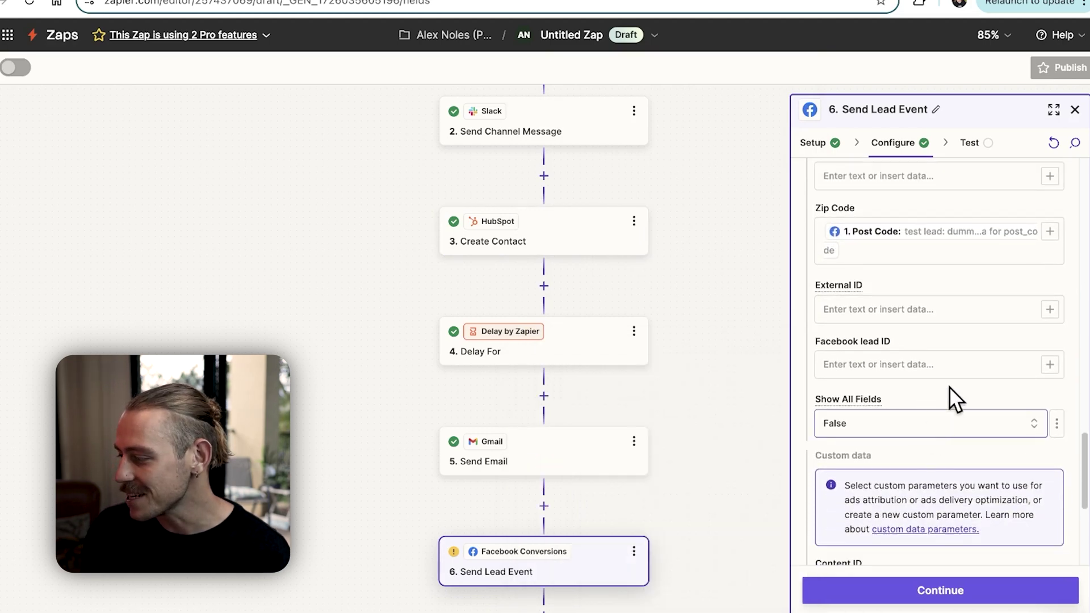
Map the lead's Lead Id into Facebook lead ID and Form Id into Content ID.
{"action": "left_click", "coordinate": [1050, 366]}
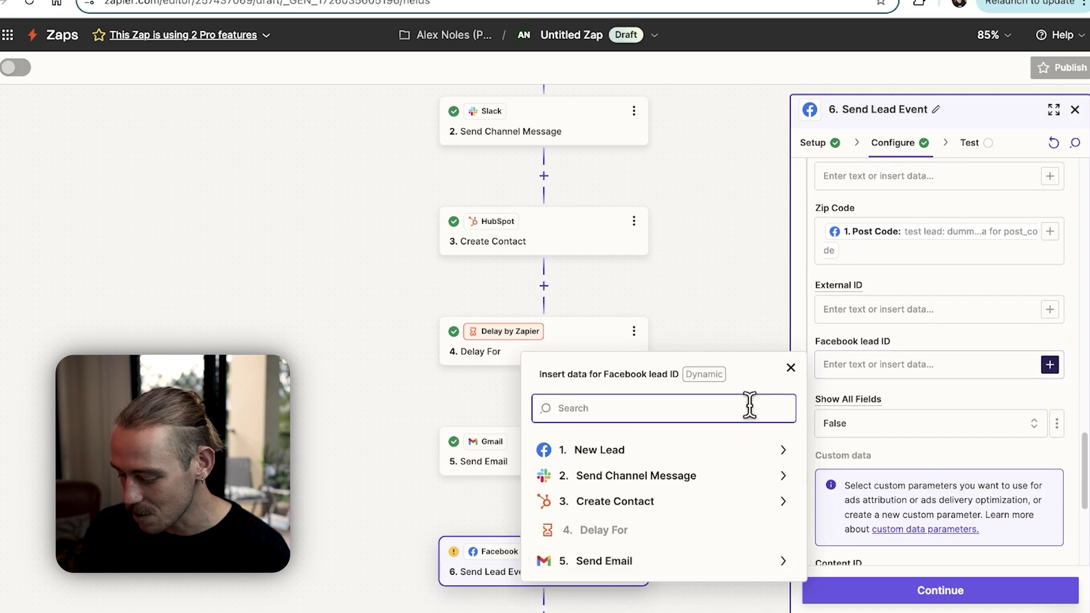
{"action": "type", "text": "Id"}
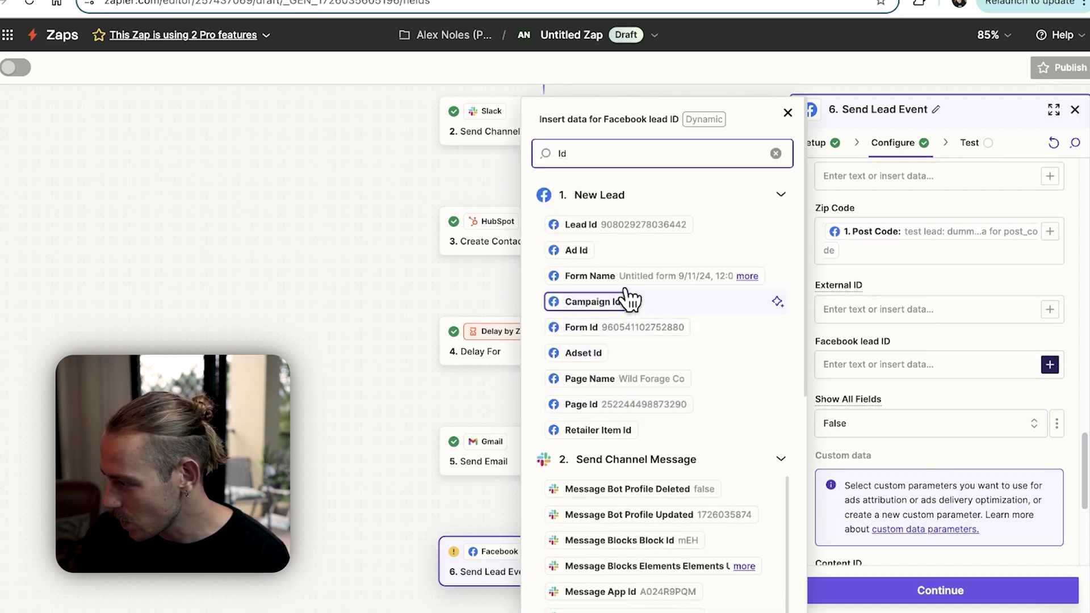
{"action": "left_click", "coordinate": [631, 226]}
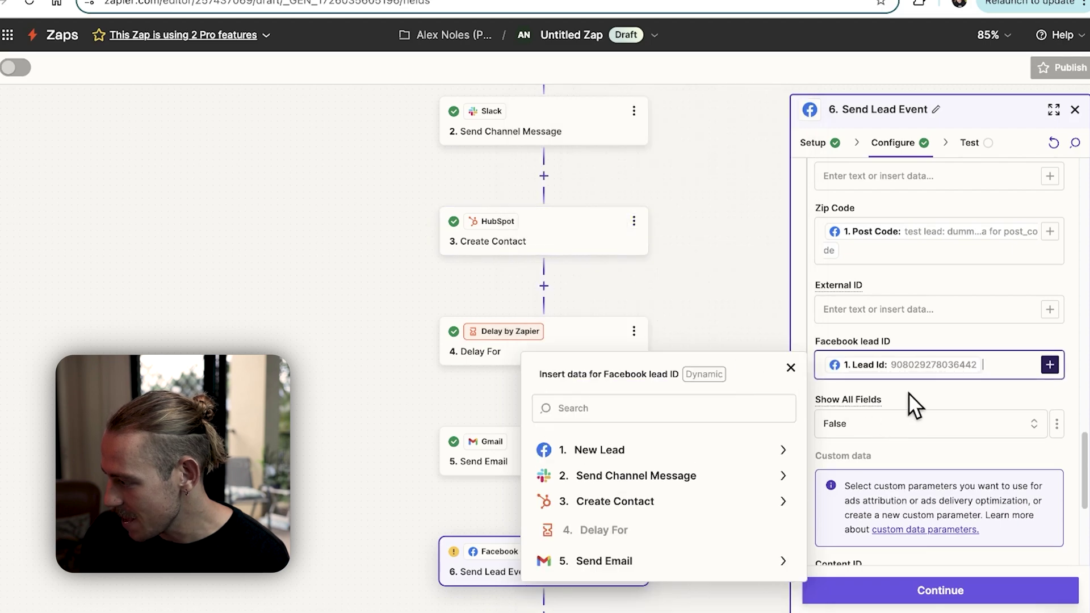
{"action": "left_click", "coordinate": [909, 393]}
{"action": "scroll", "coordinate": [966, 374], "scroll_direction": "down", "scroll_amount": 4}
{"action": "left_click", "coordinate": [1050, 357]}
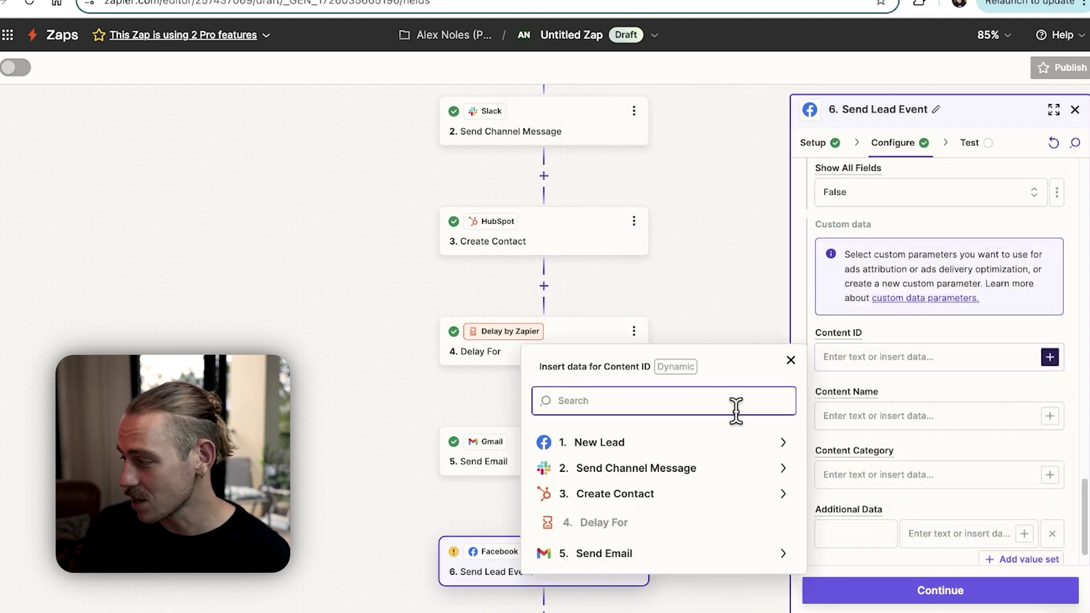
{"action": "type", "text": "Id"}
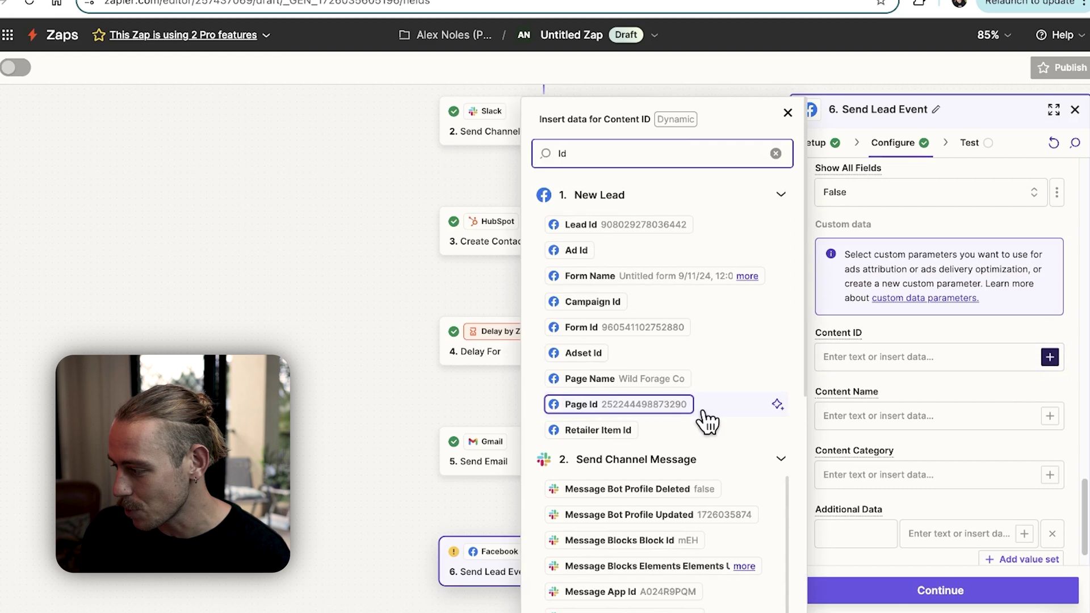
{"action": "left_click", "coordinate": [637, 329]}
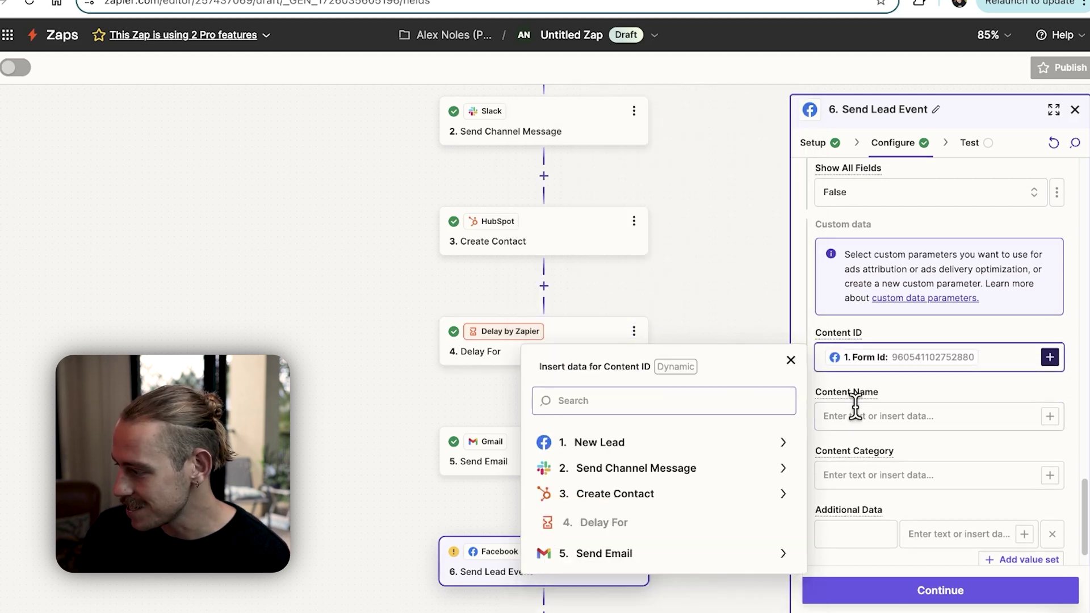
{"action": "scroll", "coordinate": [874, 412], "scroll_direction": "down", "scroll_amount": 1}
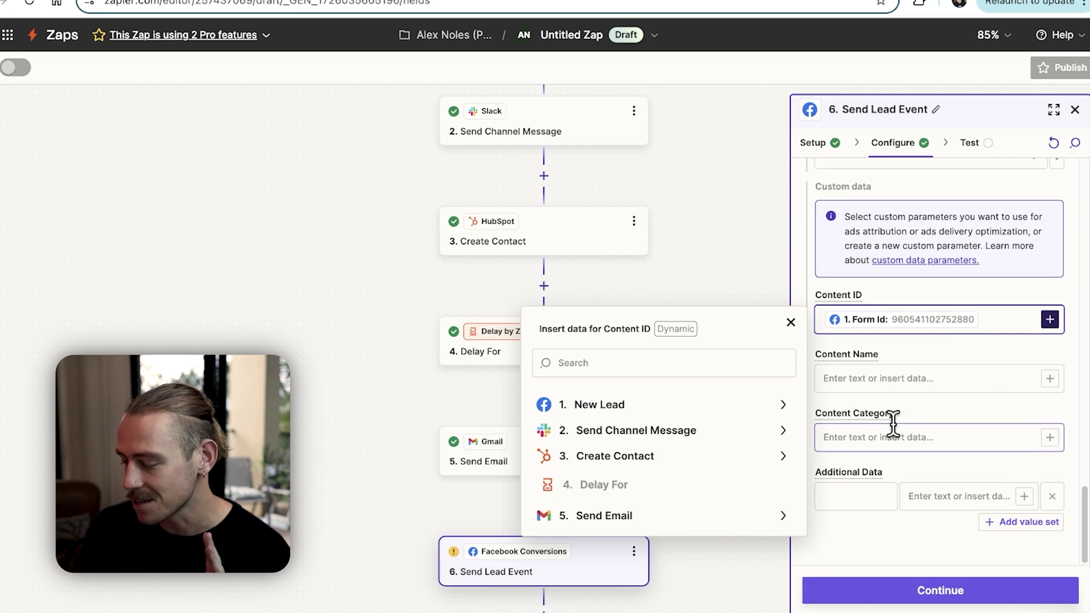
{"action": "scroll", "coordinate": [893, 423], "scroll_direction": "up", "scroll_amount": 5}
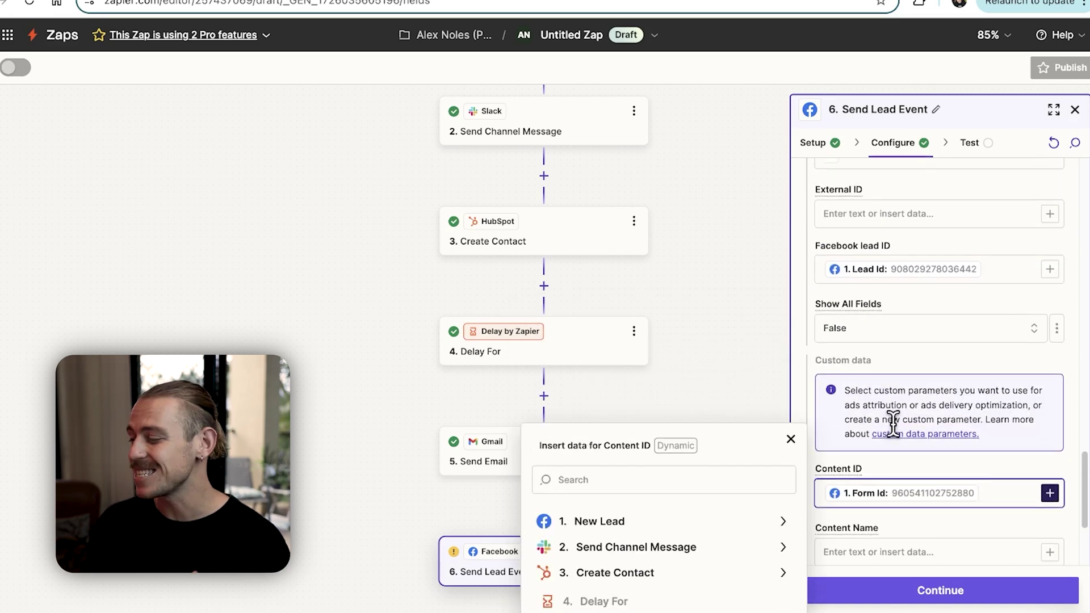
{"action": "scroll", "coordinate": [894, 423], "scroll_direction": "up", "scroll_amount": 2}
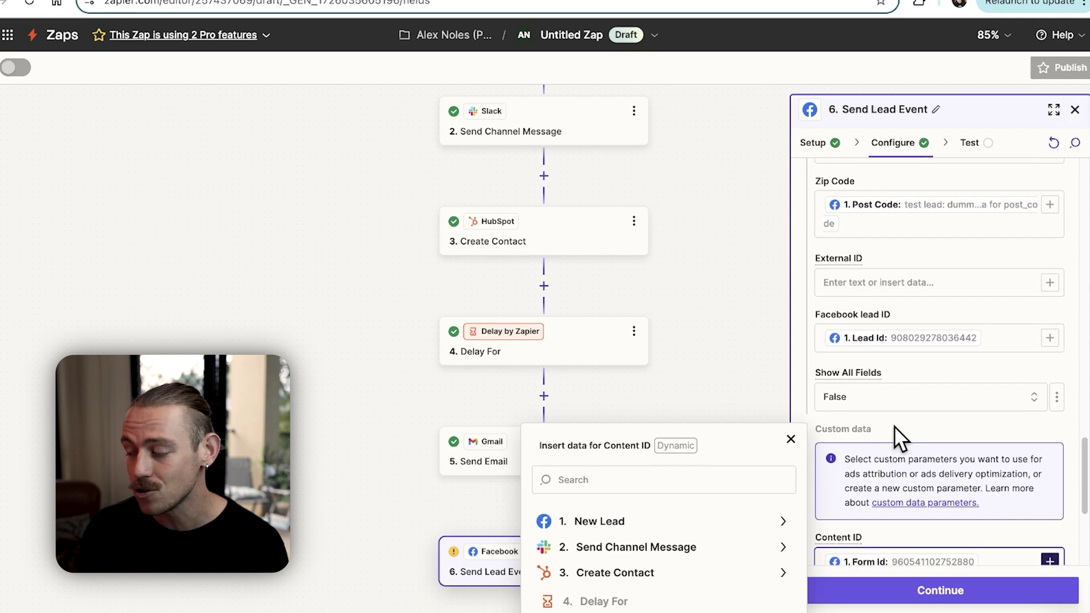
{"action": "scroll", "coordinate": [894, 426], "scroll_direction": "down", "scroll_amount": 7}
{"action": "left_click", "coordinate": [873, 497]}
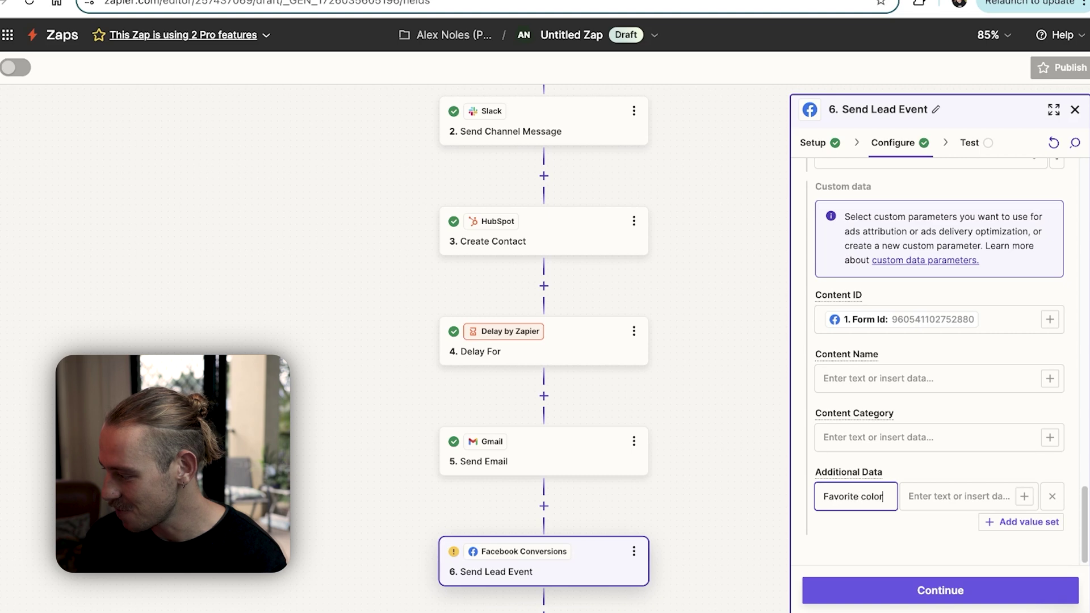
Leave the 'Favorite color' Additional Data value unmapped and continue to the test page.
{"action": "left_click", "coordinate": [988, 497]}
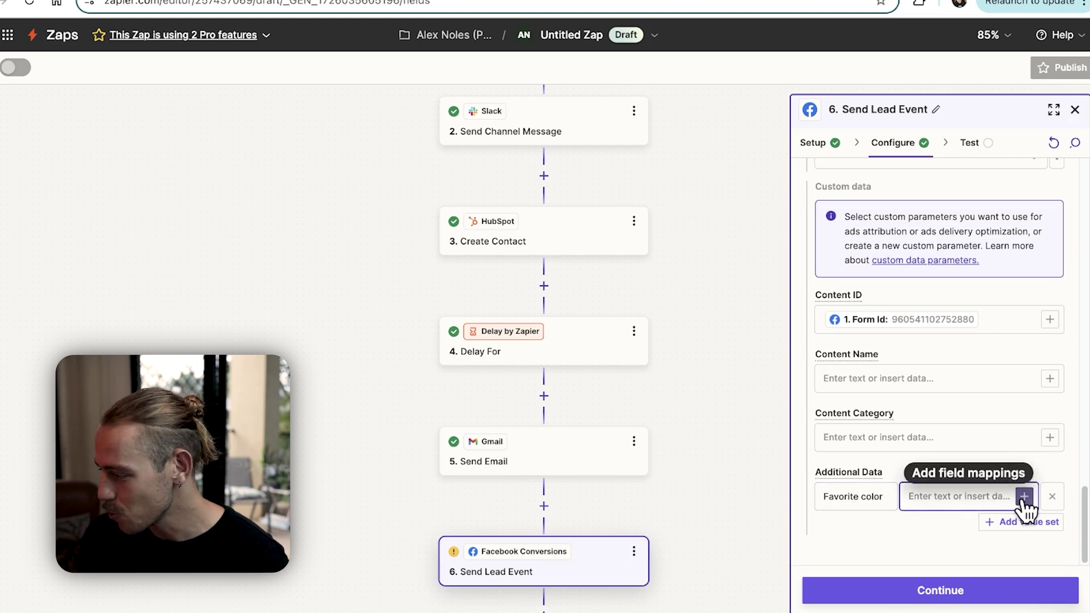
{"action": "left_click", "coordinate": [1025, 496]}
{"action": "left_click", "coordinate": [693, 530]}
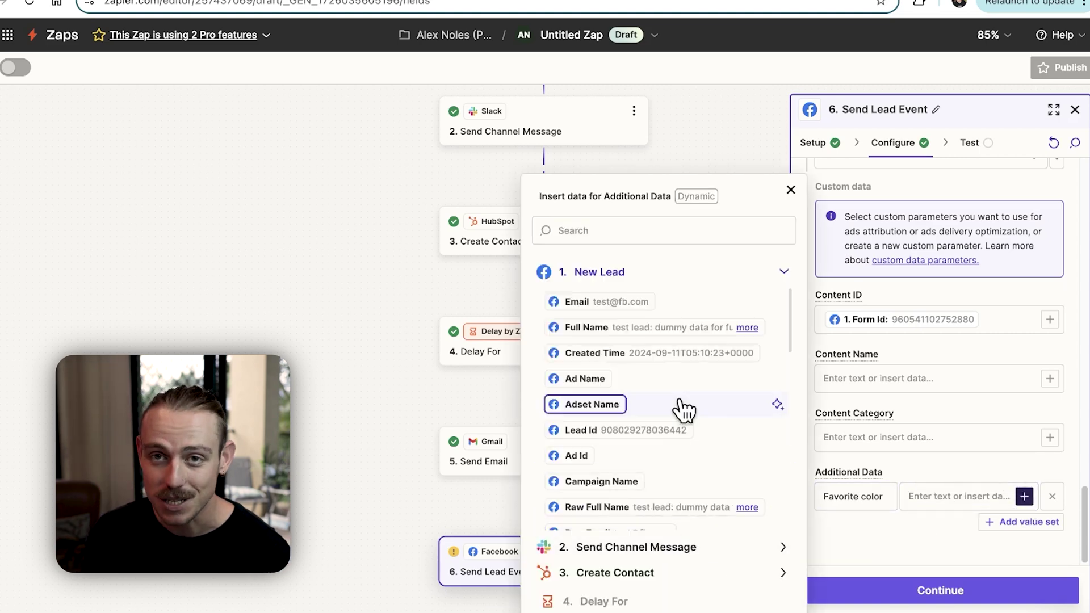
{"action": "left_click", "coordinate": [791, 190]}
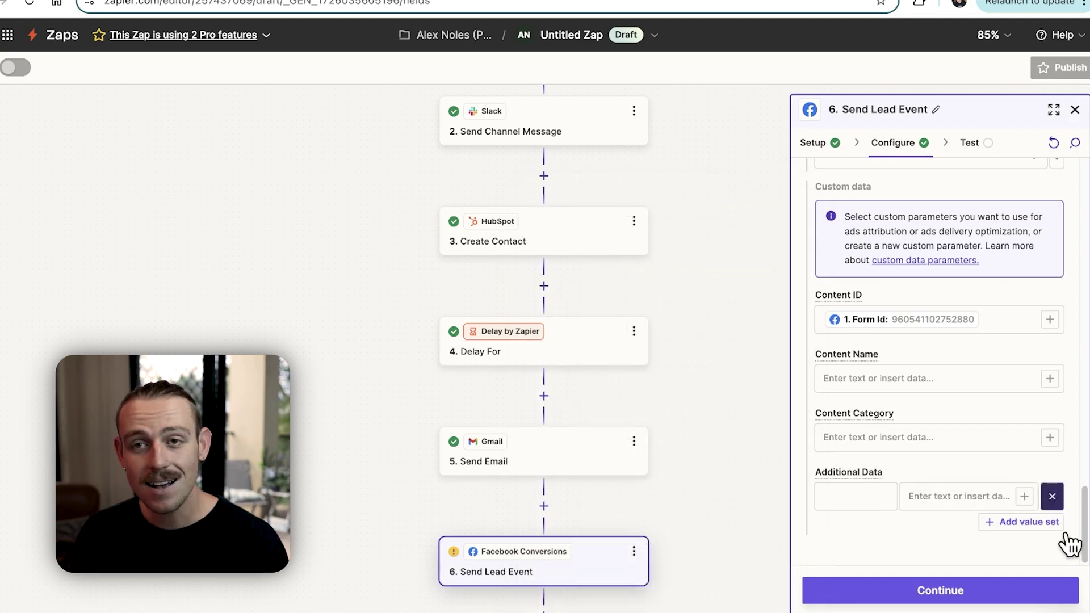
{"action": "left_click", "coordinate": [941, 591]}
{"action": "scroll", "coordinate": [993, 205], "scroll_direction": "down", "scroll_amount": 5}
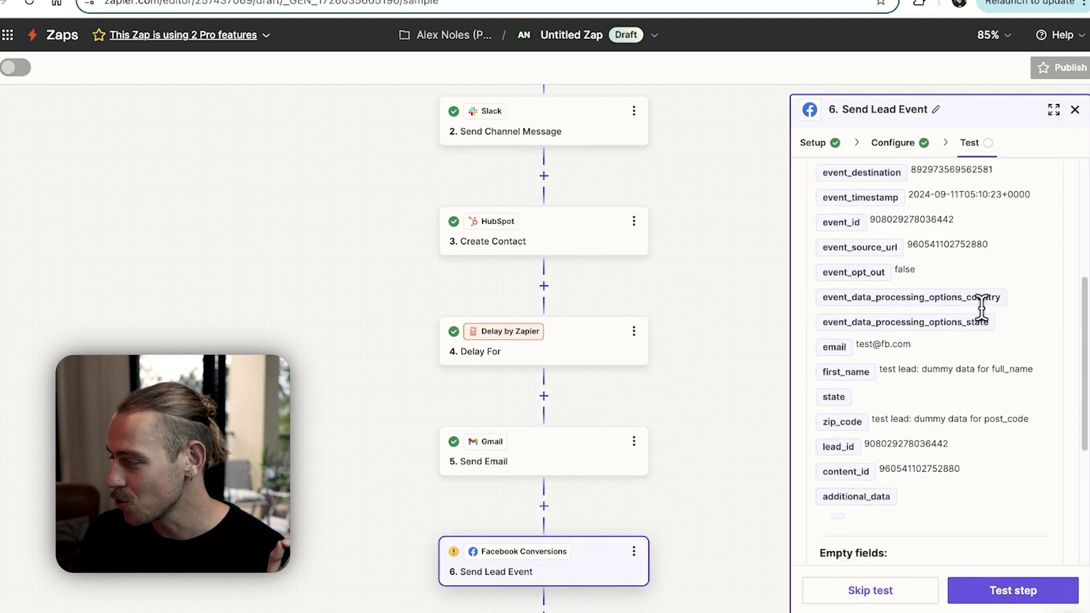
Run Test step to send the mapped lead data to Facebook Conversions.
{"action": "left_click", "coordinate": [965, 591]}
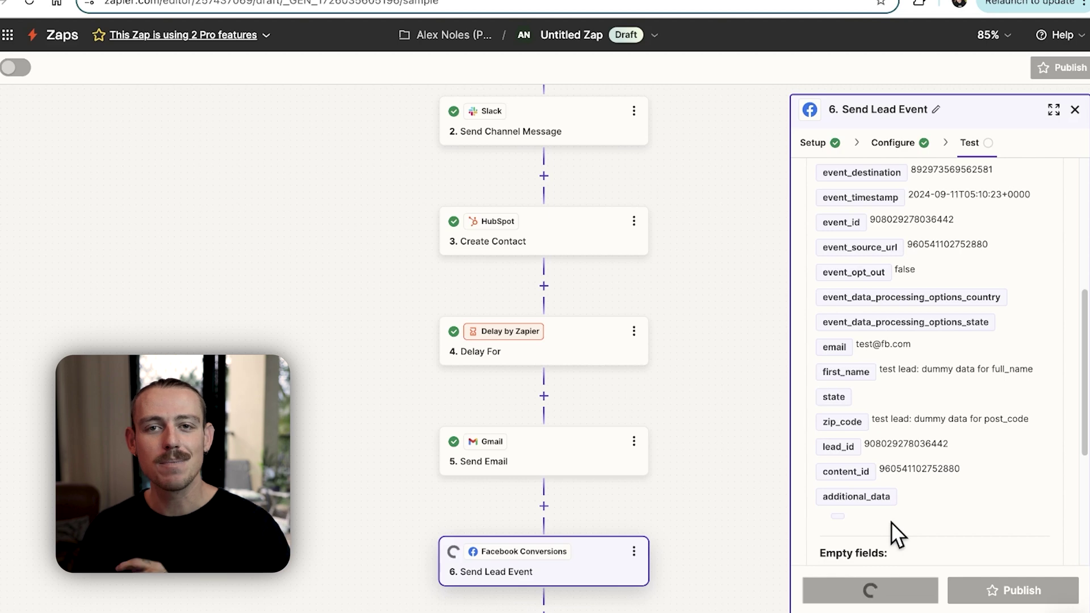